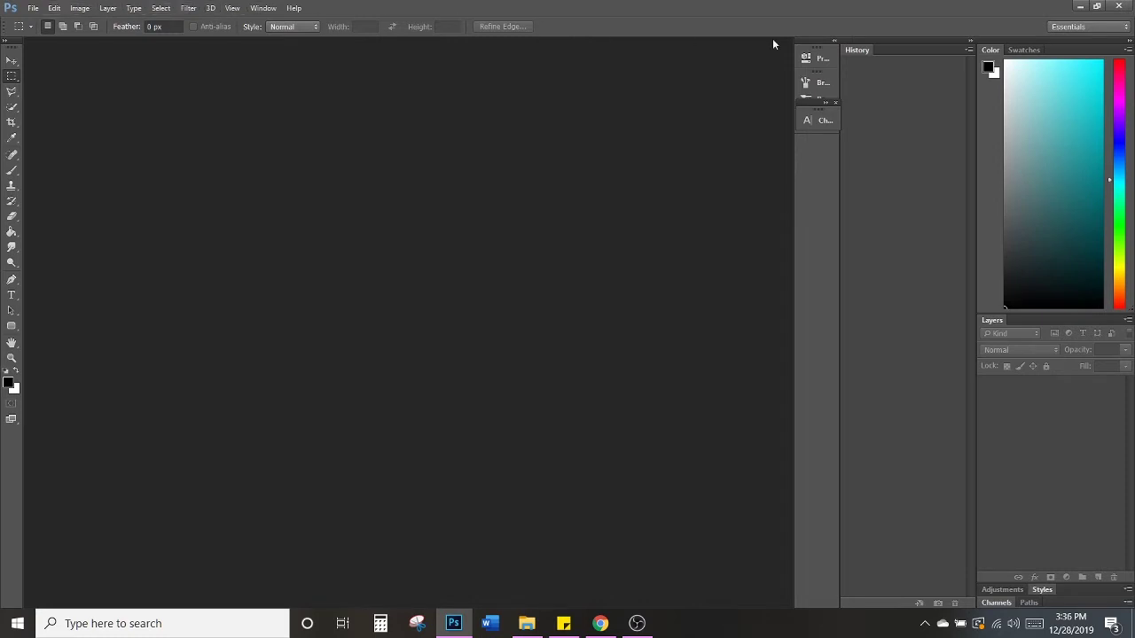
Step: Collapse the expanded History panel to icons and dock the floating Character panel below Paragraph
{"action": "left_click", "coordinate": [969, 41]}
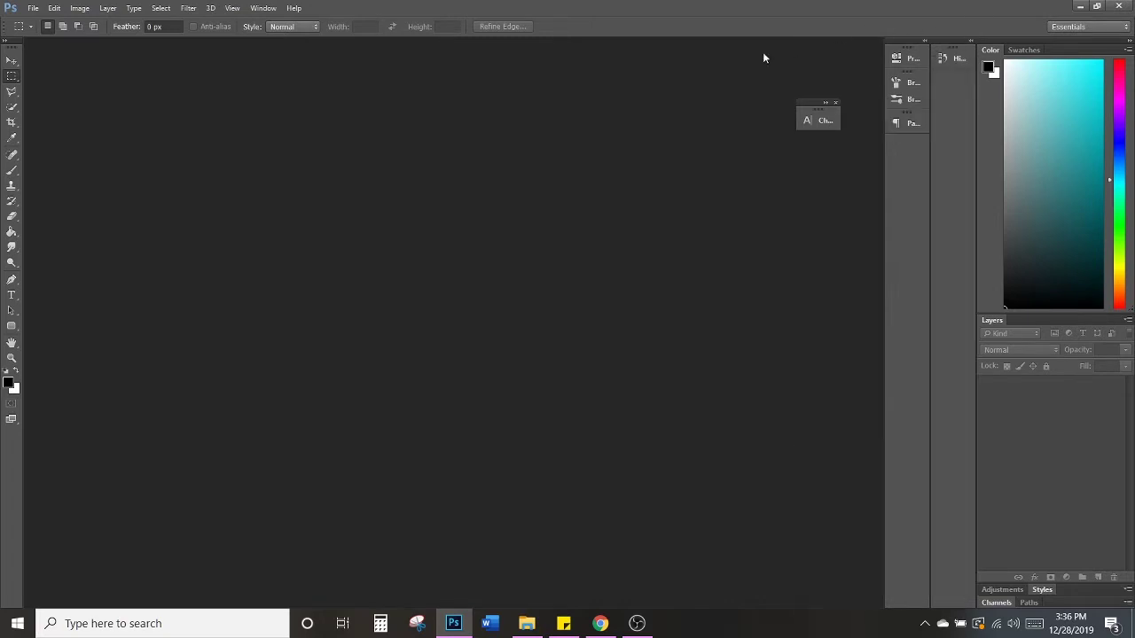
{"action": "left_click_drag", "start_coordinate": [835, 101], "coordinate": [898, 147]}
Step: Create a new document named "youtube Channel Art", 2560 by 1440 pixels, with transparent background contents
{"action": "left_click", "coordinate": [33, 8]}
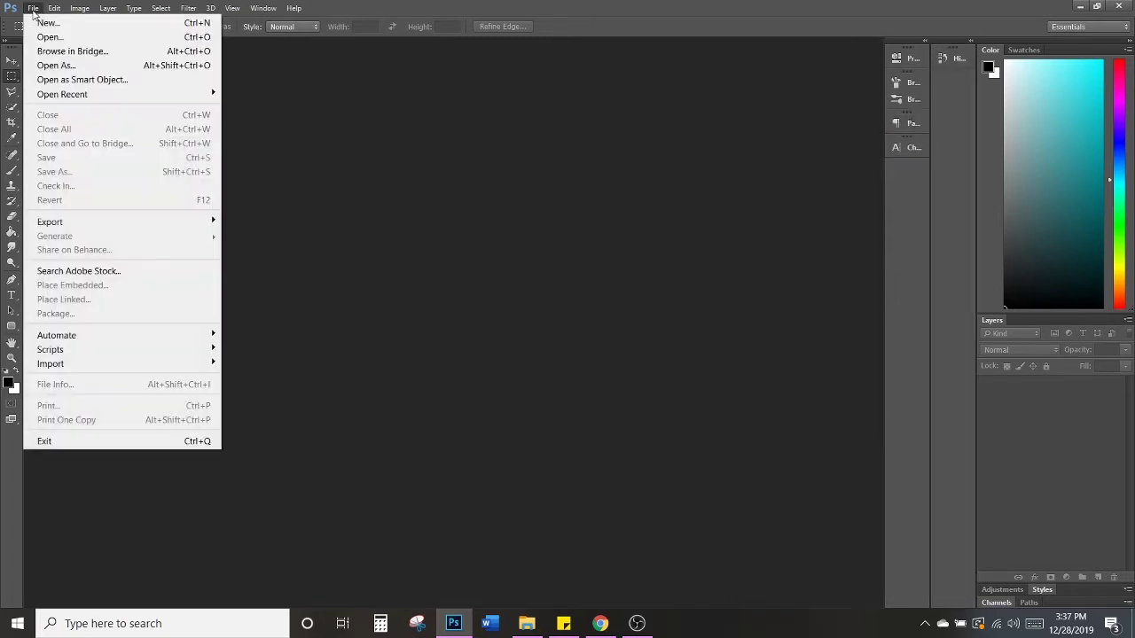
{"action": "left_click", "coordinate": [44, 24]}
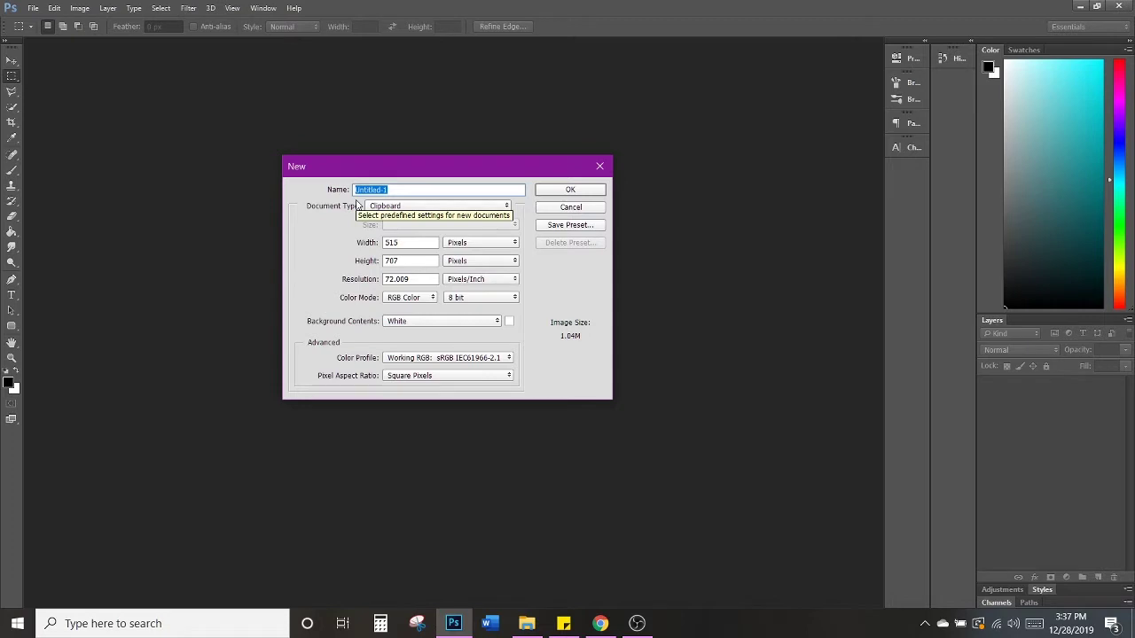
{"action": "type", "text": "youtube "}
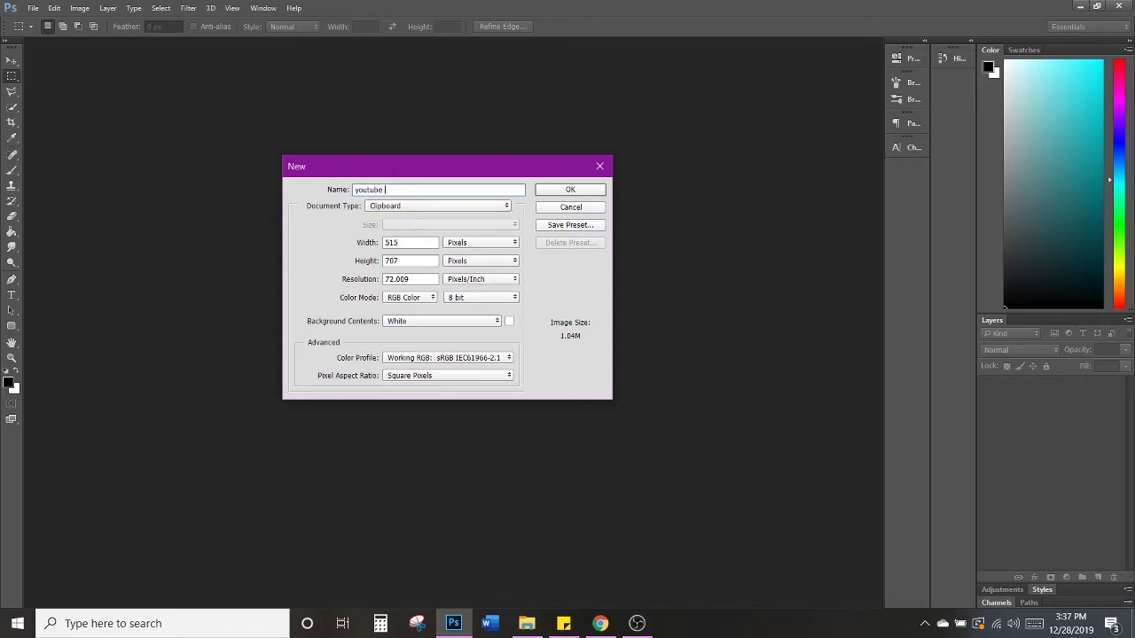
{"action": "type", "text": "Channel Art"}
{"action": "double_click", "coordinate": [417, 243]}
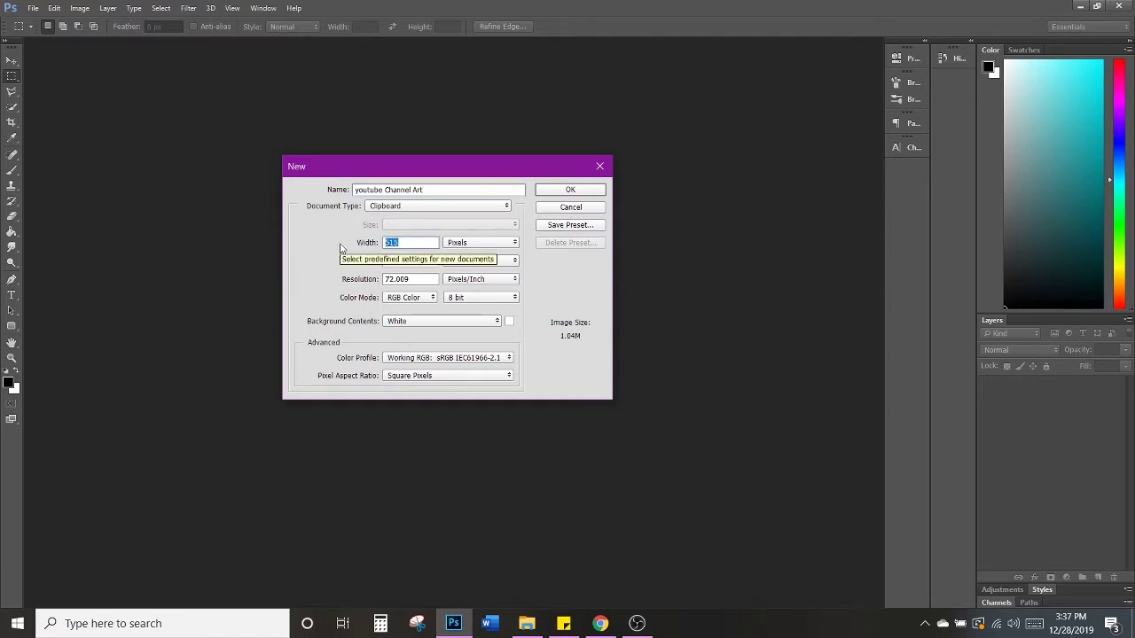
{"action": "type", "text": "2560"}
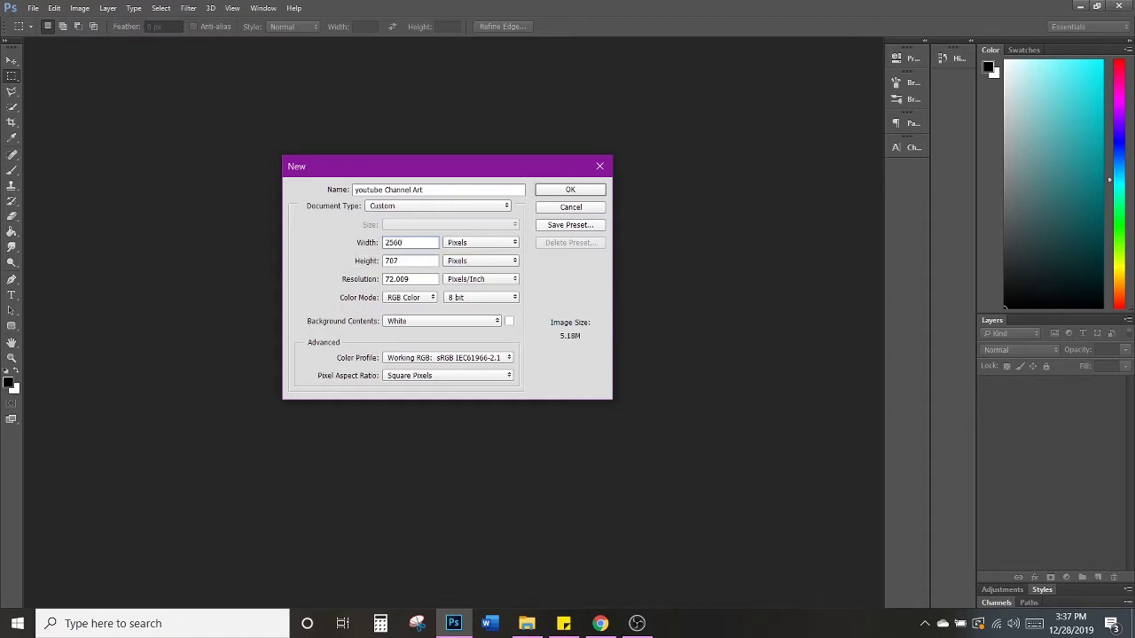
{"action": "double_click", "coordinate": [414, 261]}
{"action": "type", "text": "1440"}
{"action": "left_click", "coordinate": [467, 325]}
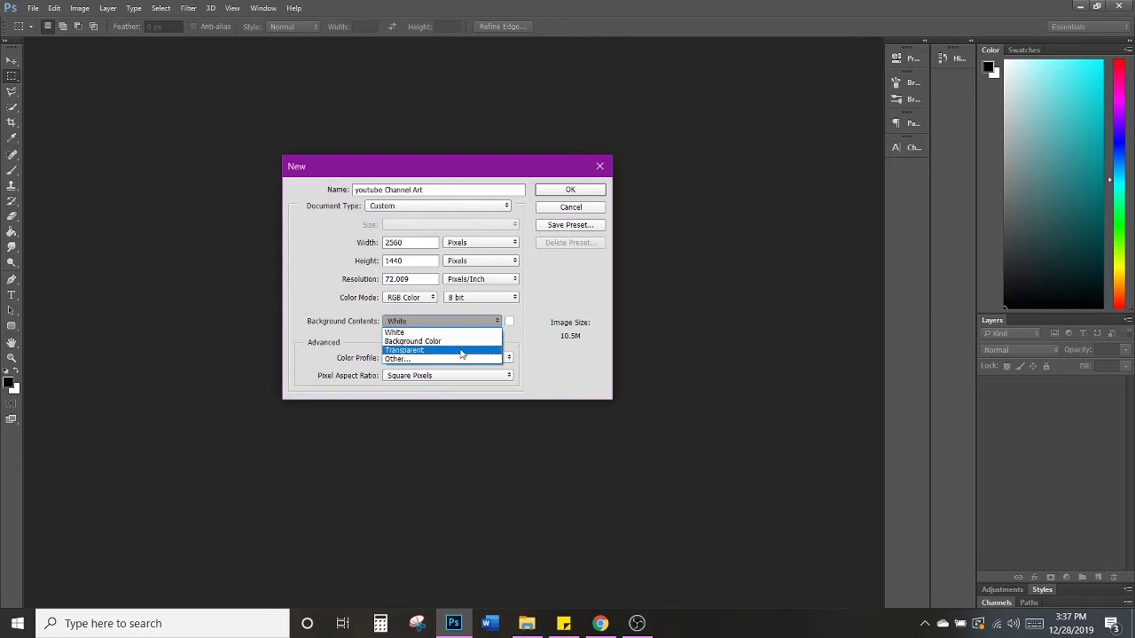
{"action": "left_click", "coordinate": [404, 350]}
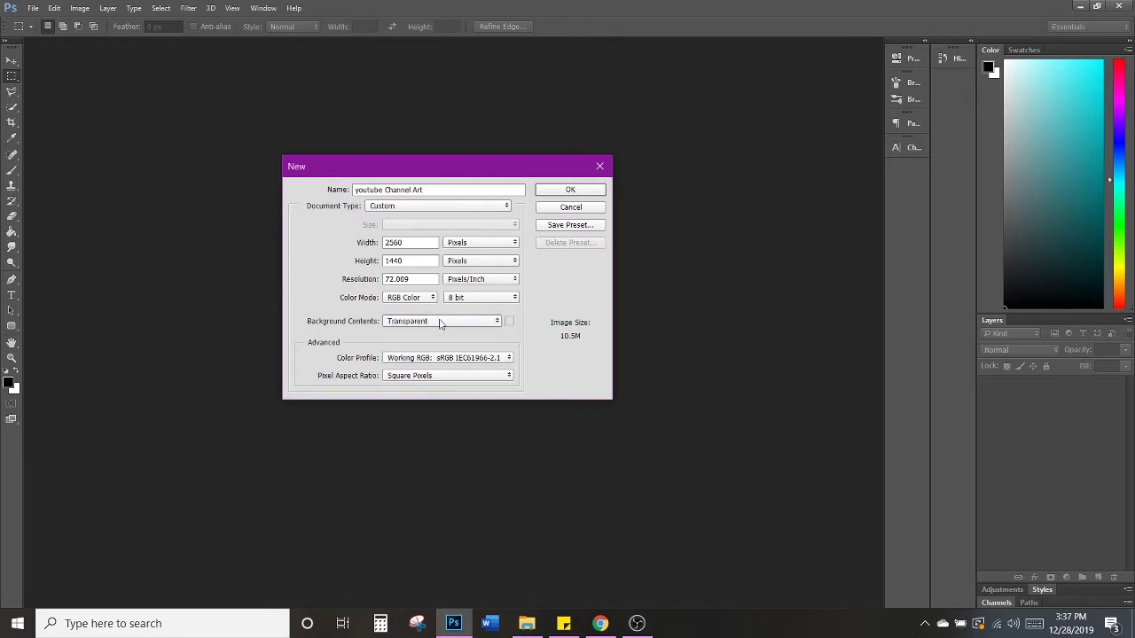
{"action": "left_click", "coordinate": [562, 190]}
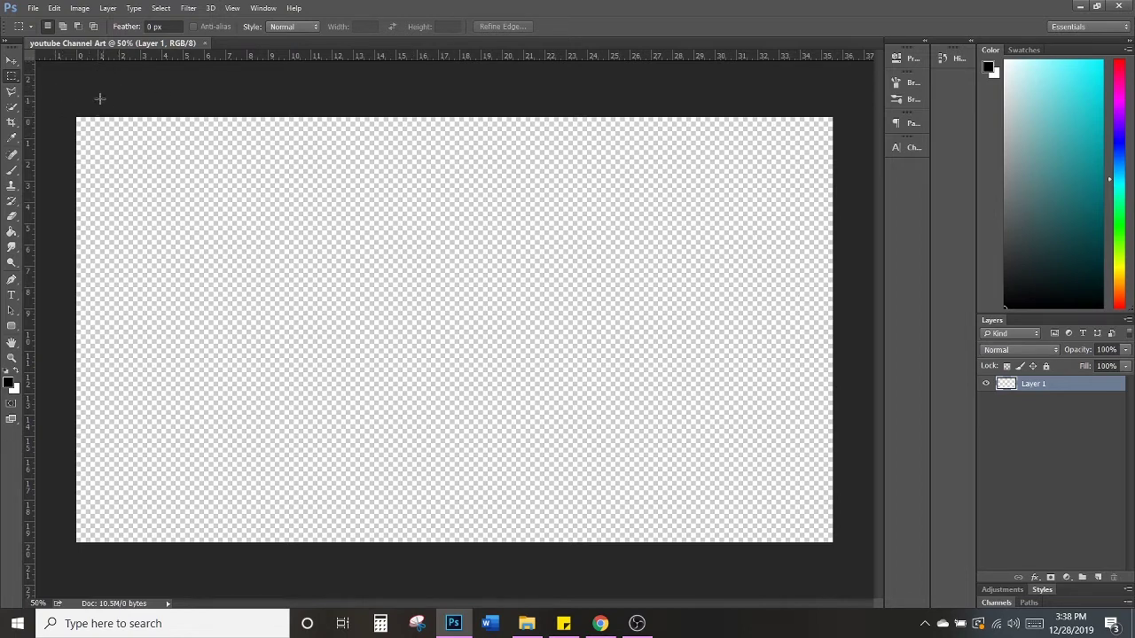
Step: Open "Channel Art Template (Fireworks).jpg" from the Desktop and float it in its own window beside the blank document
{"action": "left_click", "coordinate": [33, 9]}
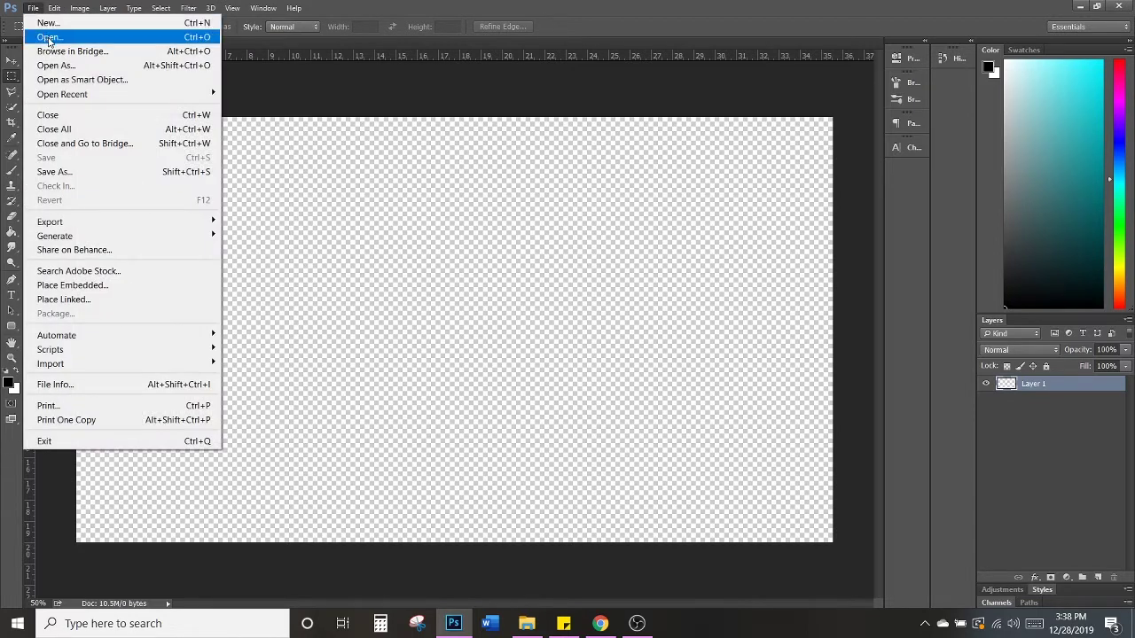
{"action": "left_click", "coordinate": [49, 39]}
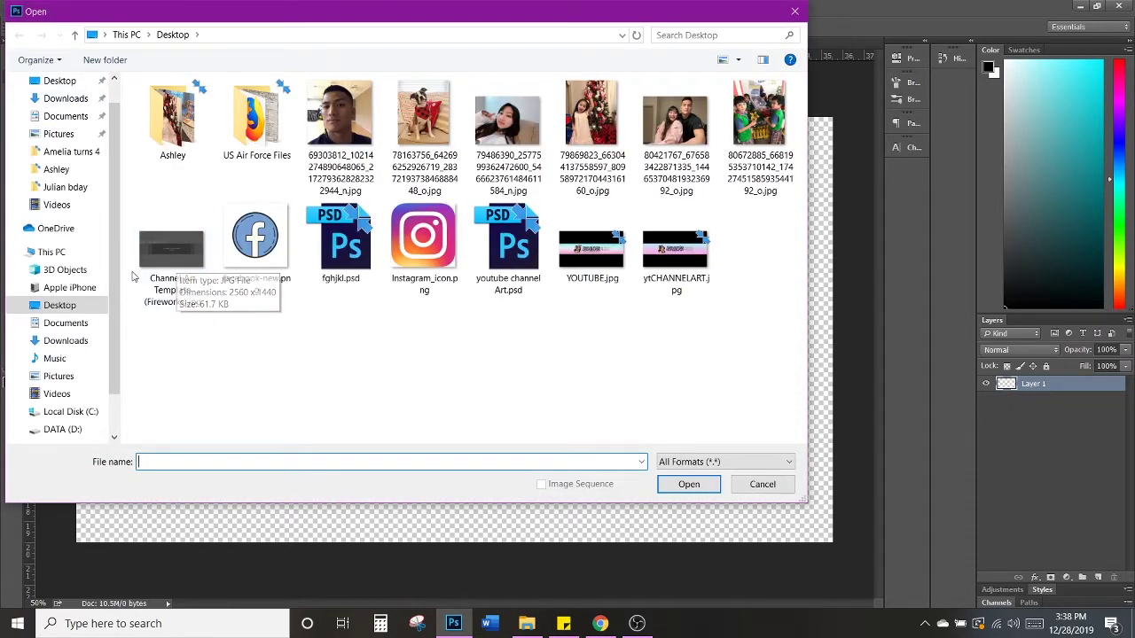
{"action": "left_click", "coordinate": [162, 269]}
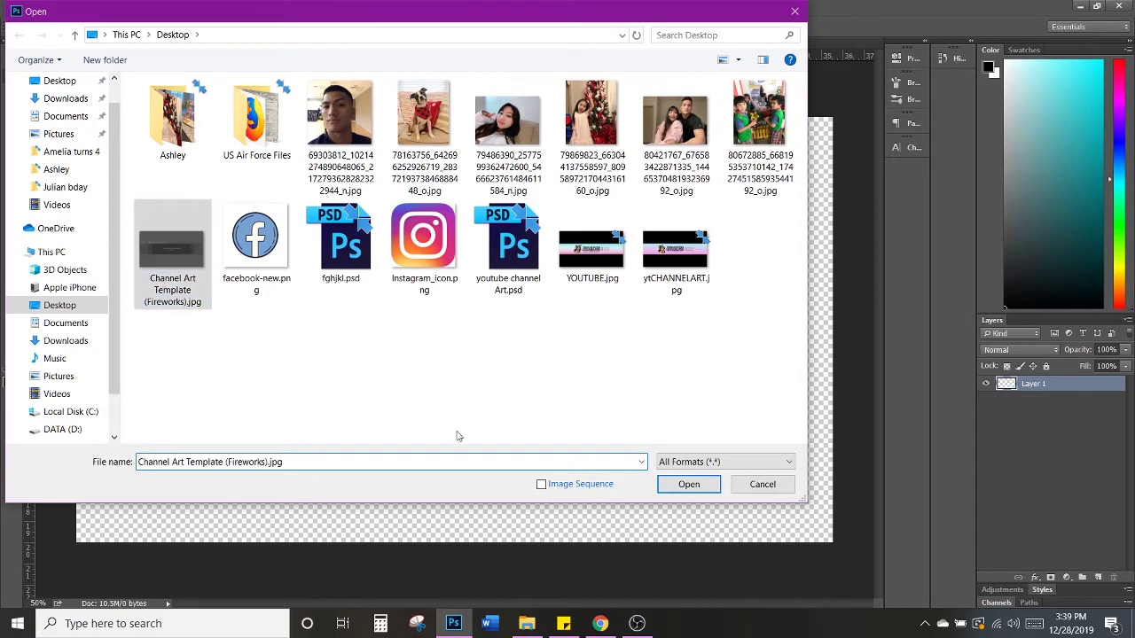
{"action": "left_click", "coordinate": [665, 488]}
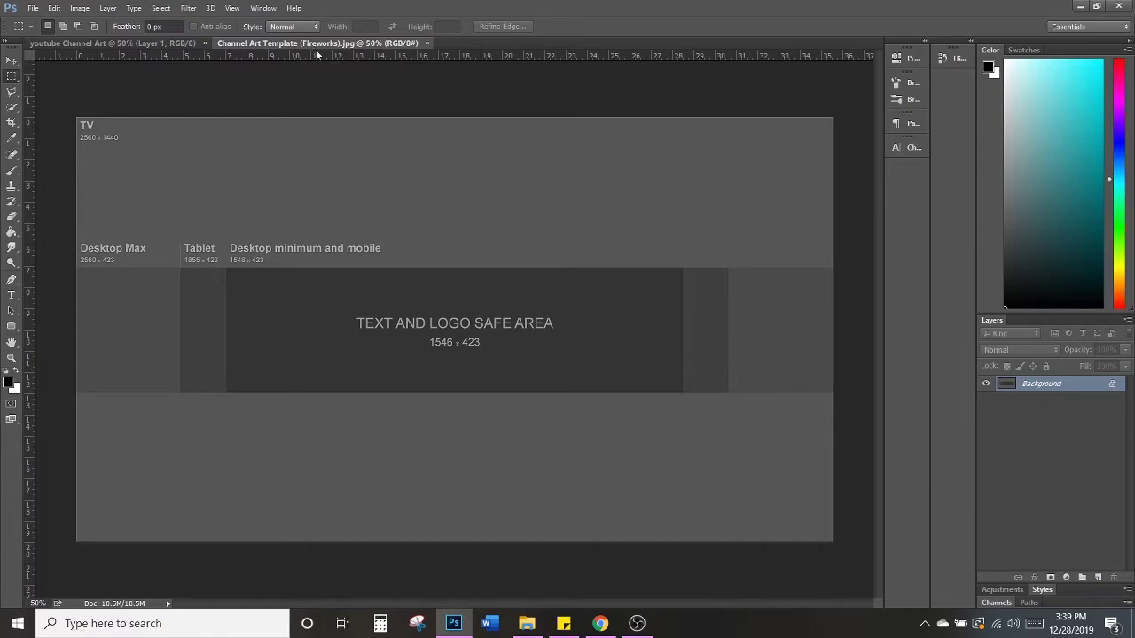
{"action": "left_click_drag", "start_coordinate": [316, 50], "coordinate": [349, 74]}
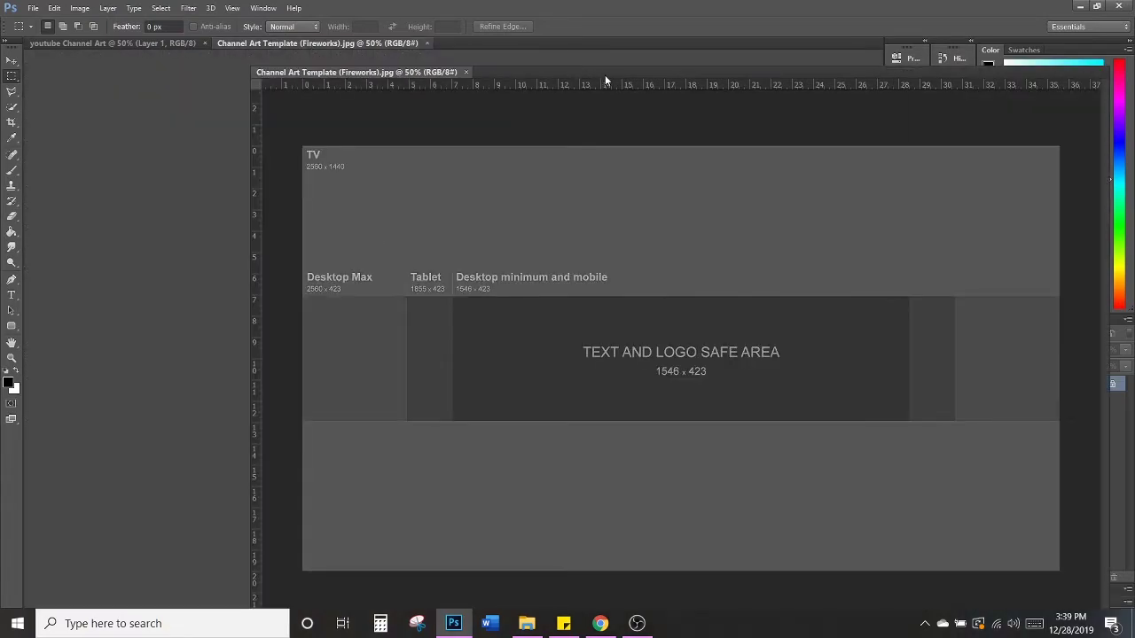
{"action": "left_click_drag", "start_coordinate": [605, 77], "coordinate": [600, 76]}
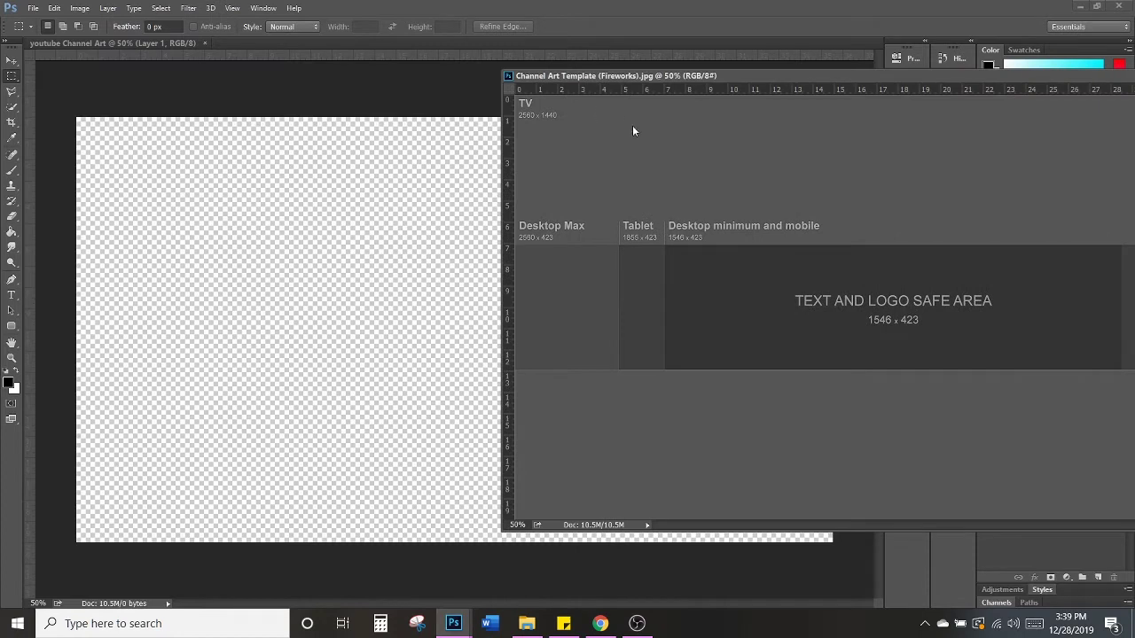
Step: Copy the template image into the youtube Channel Art document with the Move tool
{"action": "left_click", "coordinate": [12, 60]}
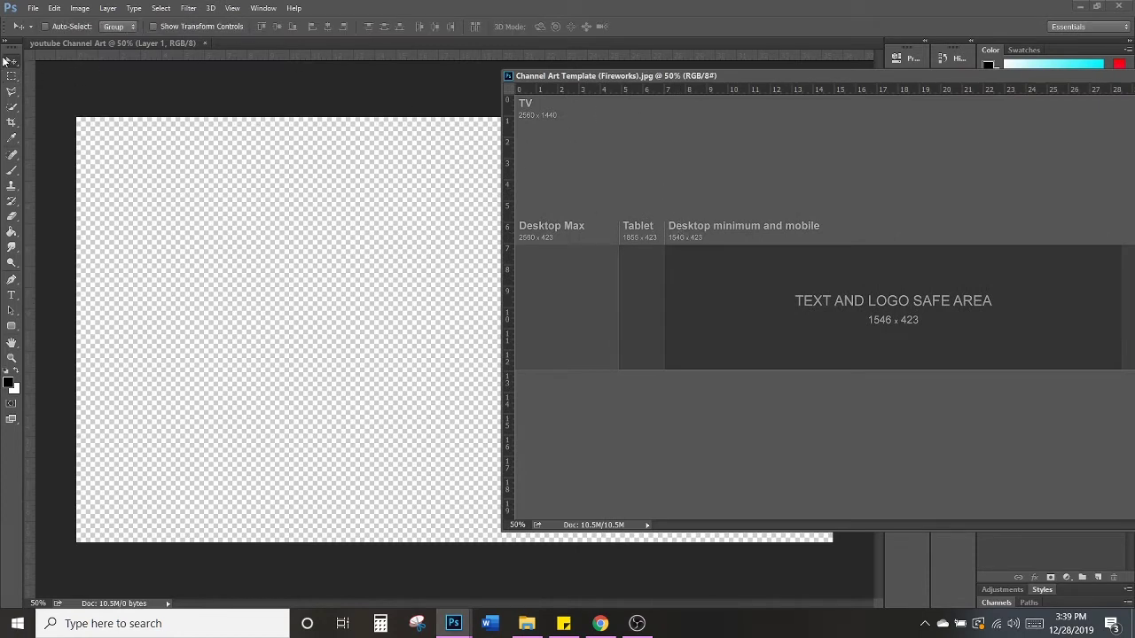
{"action": "right_click", "coordinate": [10, 64]}
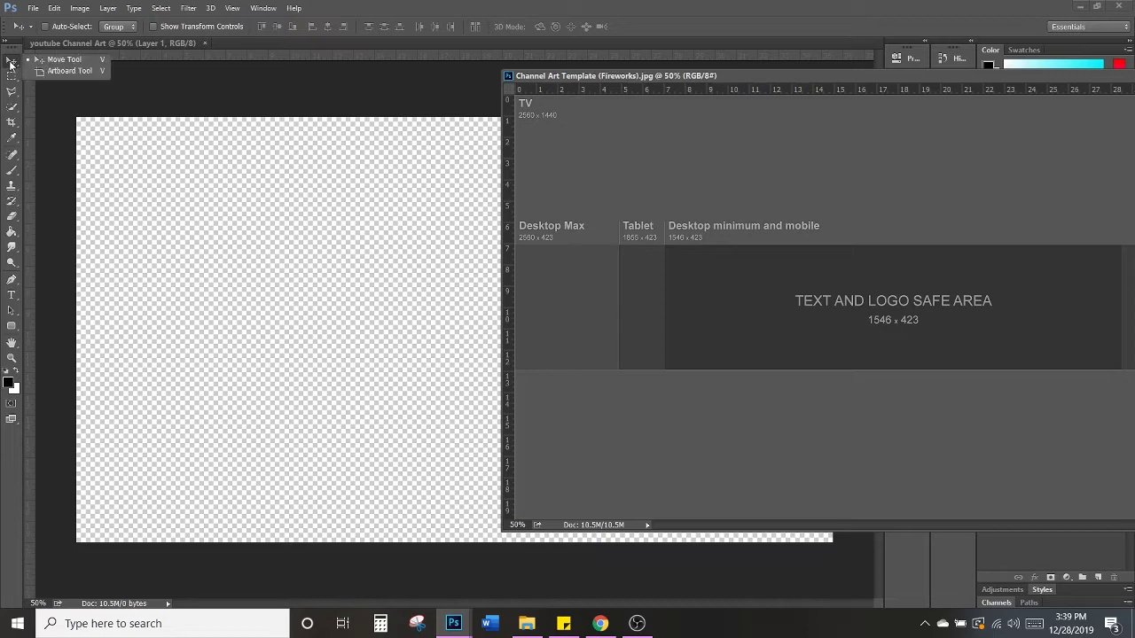
{"action": "left_click", "coordinate": [11, 64]}
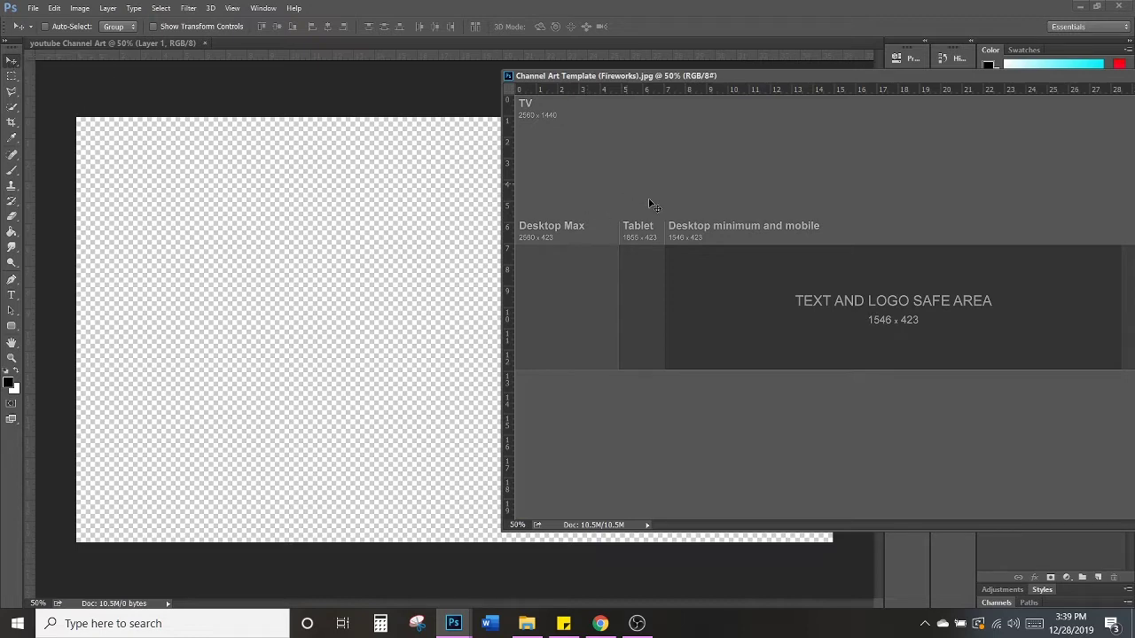
{"action": "left_click_drag", "start_coordinate": [699, 219], "coordinate": [418, 279]}
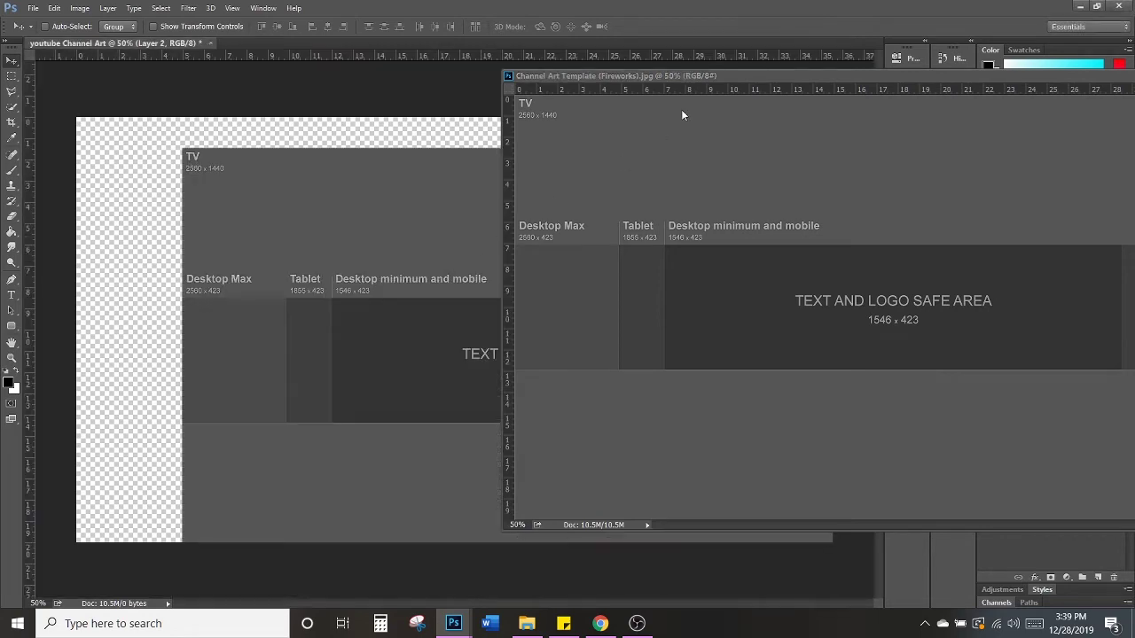
Step: Close the floating template window and align the copied template layer with the canvas edges
{"action": "left_click_drag", "start_coordinate": [687, 77], "coordinate": [519, 124]}
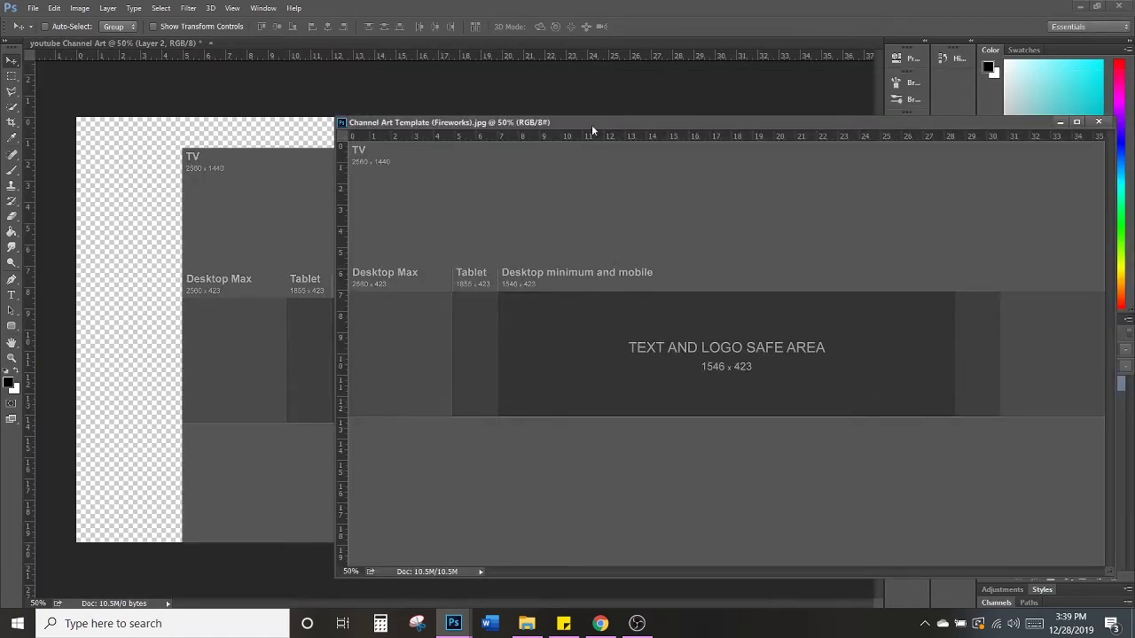
{"action": "left_click", "coordinate": [1098, 123]}
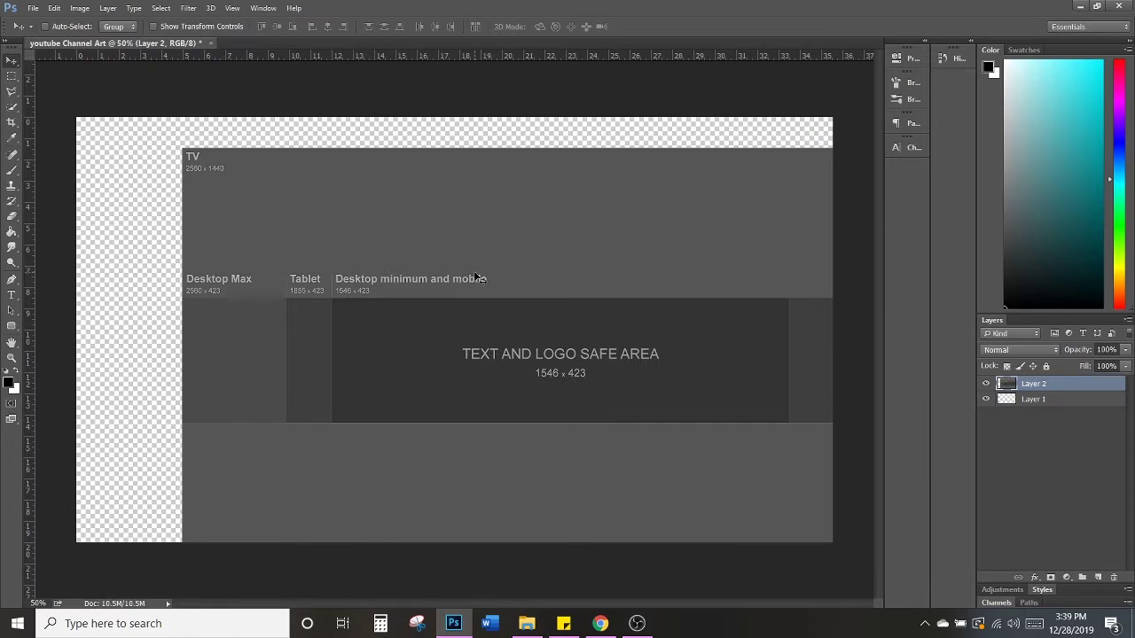
{"action": "left_click_drag", "start_coordinate": [476, 276], "coordinate": [369, 240]}
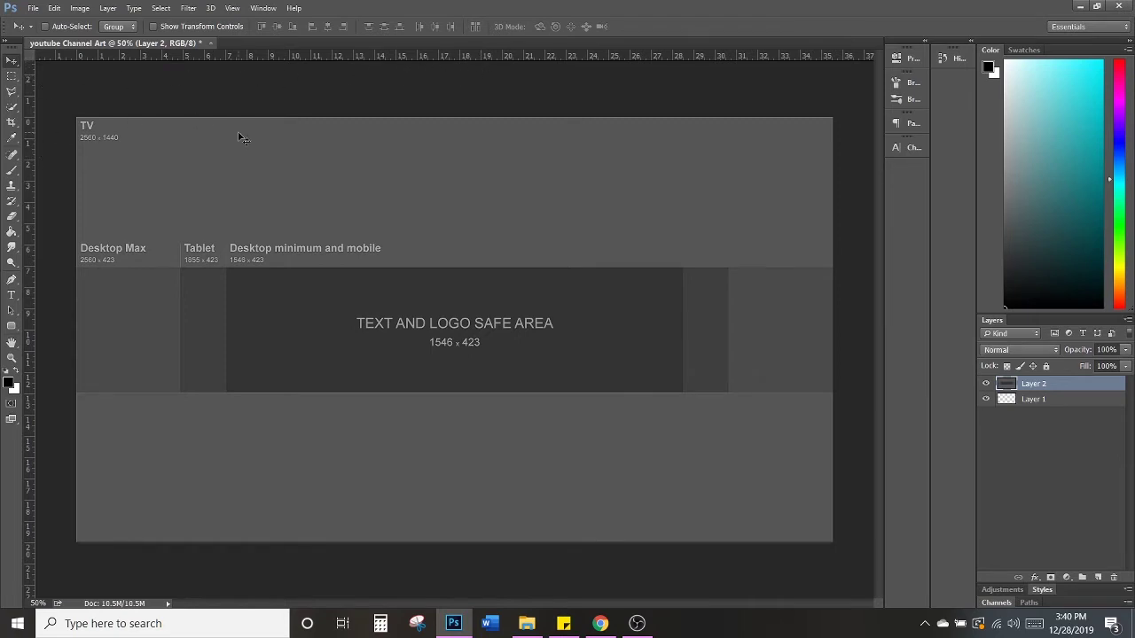
Step: Place horizontal guides along the upper and lower edges of the text and logo safe area
{"action": "left_click", "coordinate": [231, 9]}
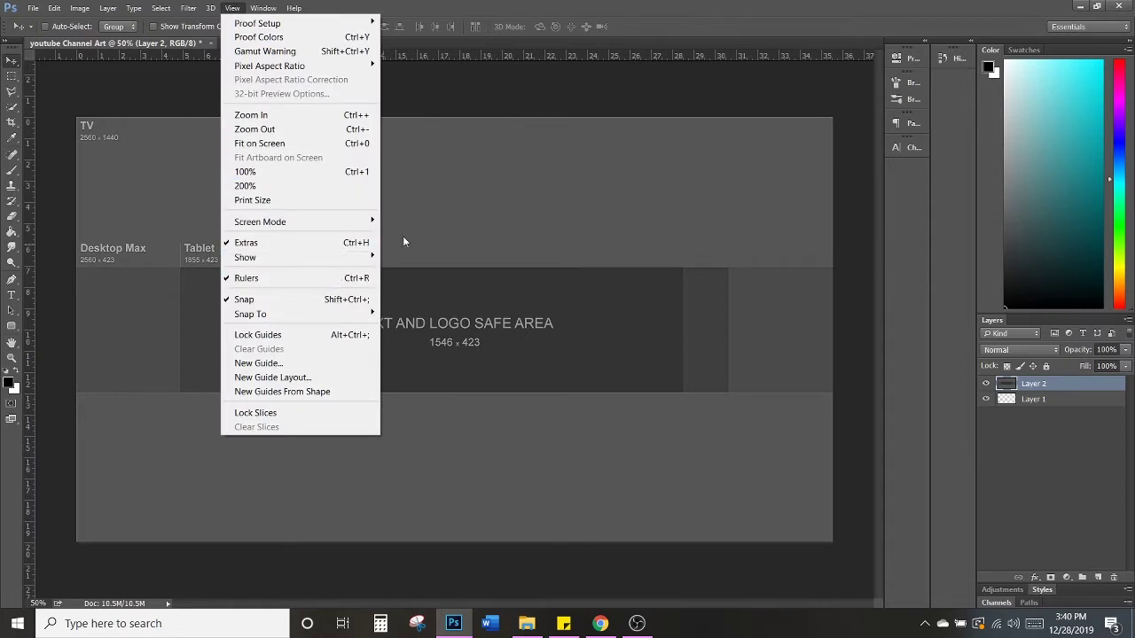
{"action": "left_click", "coordinate": [449, 112]}
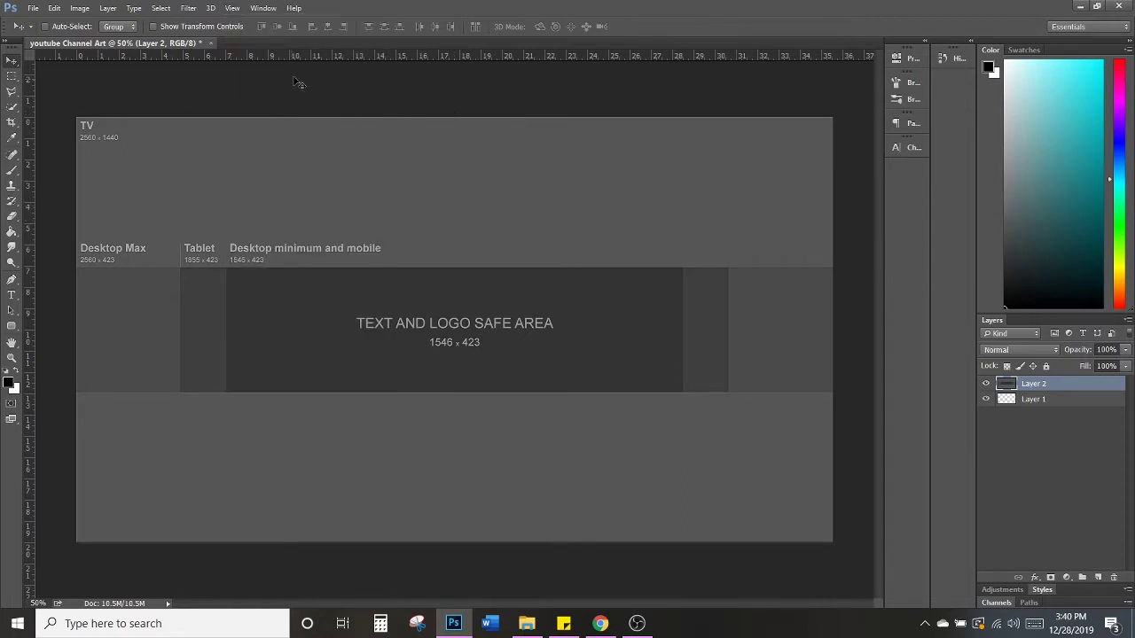
{"action": "left_click_drag", "start_coordinate": [366, 54], "coordinate": [396, 267]}
{"action": "left_click_drag", "start_coordinate": [396, 266], "coordinate": [395, 267]}
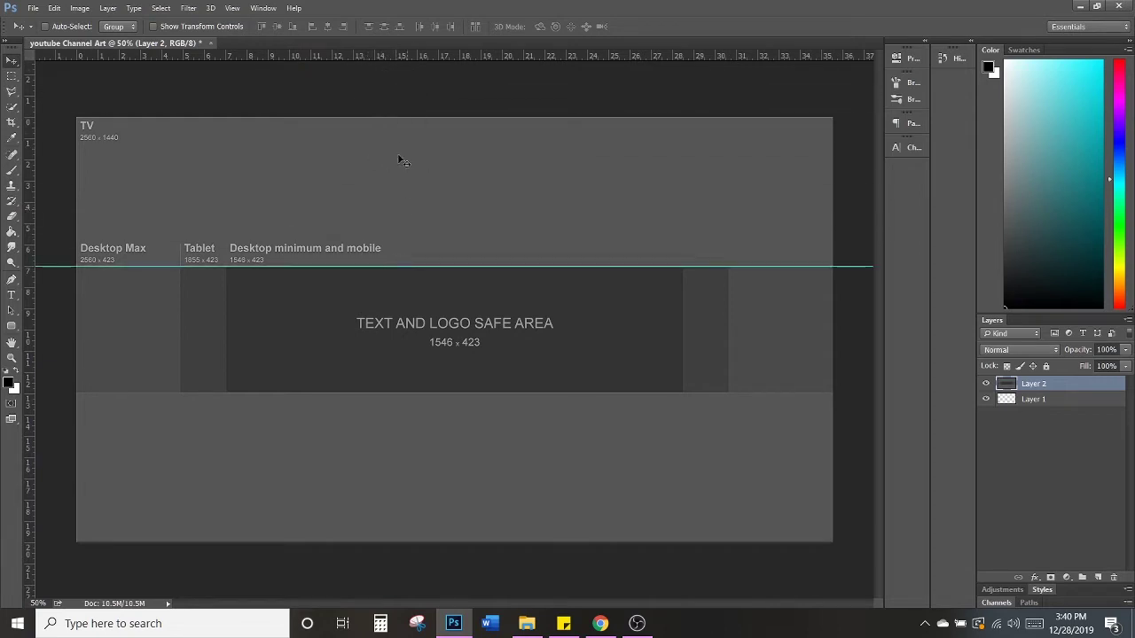
{"action": "left_click_drag", "start_coordinate": [392, 56], "coordinate": [412, 392]}
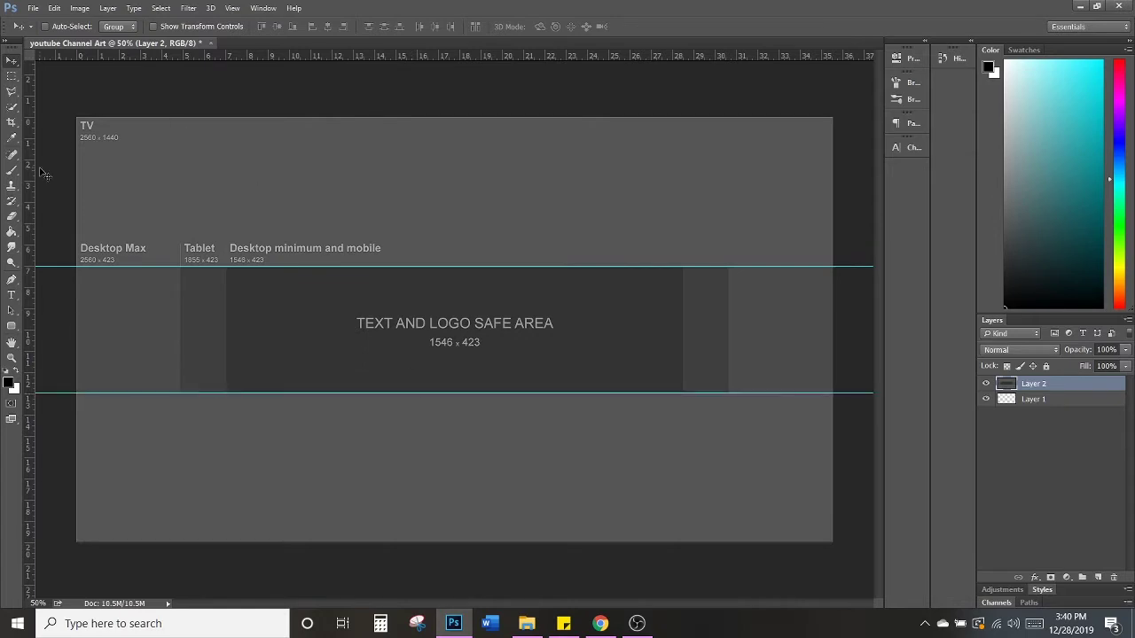
Step: Place four vertical guides along the left and right edges of the tablet area and the text and logo safe area
{"action": "left_click_drag", "start_coordinate": [33, 186], "coordinate": [181, 206]}
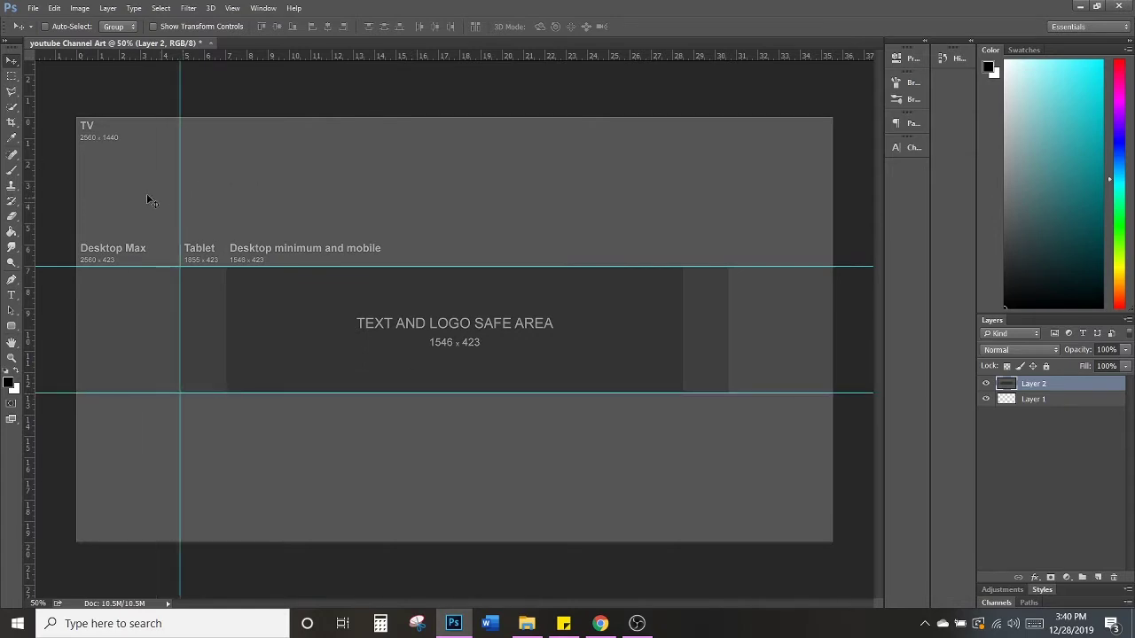
{"action": "left_click_drag", "start_coordinate": [30, 177], "coordinate": [225, 222]}
{"action": "left_click_drag", "start_coordinate": [29, 210], "coordinate": [683, 257]}
{"action": "left_click_drag", "start_coordinate": [29, 219], "coordinate": [725, 333]}
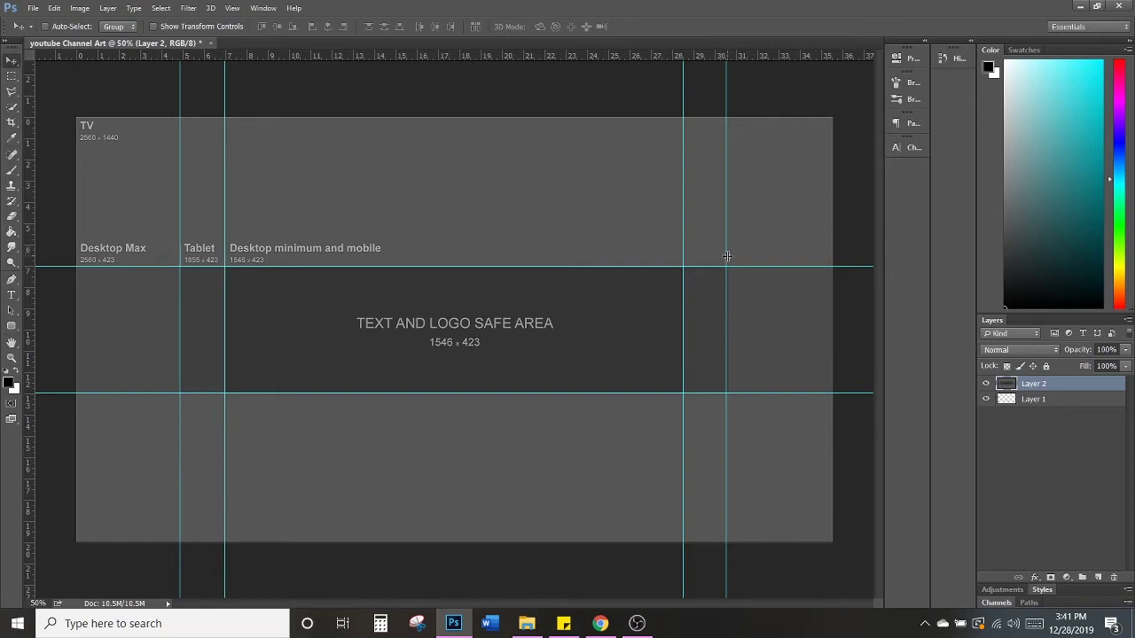
{"action": "left_click_drag", "start_coordinate": [729, 257], "coordinate": [727, 258]}
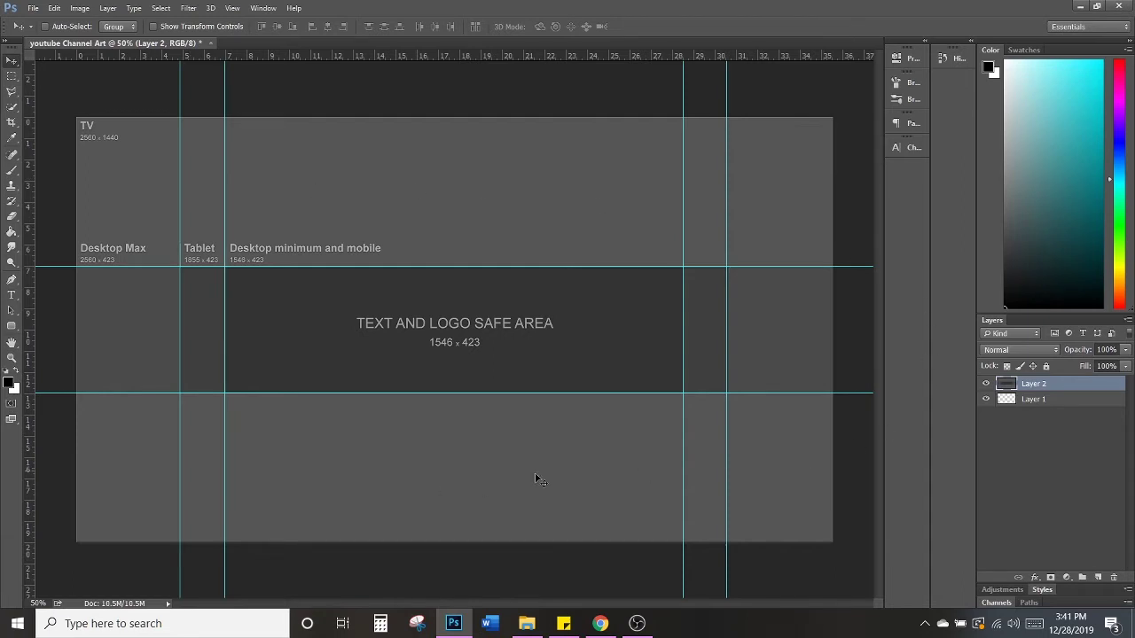
Step: Add a new layer and make a rectangular selection across the full-width area above the upper horizontal guide
{"action": "left_click", "coordinate": [1098, 577]}
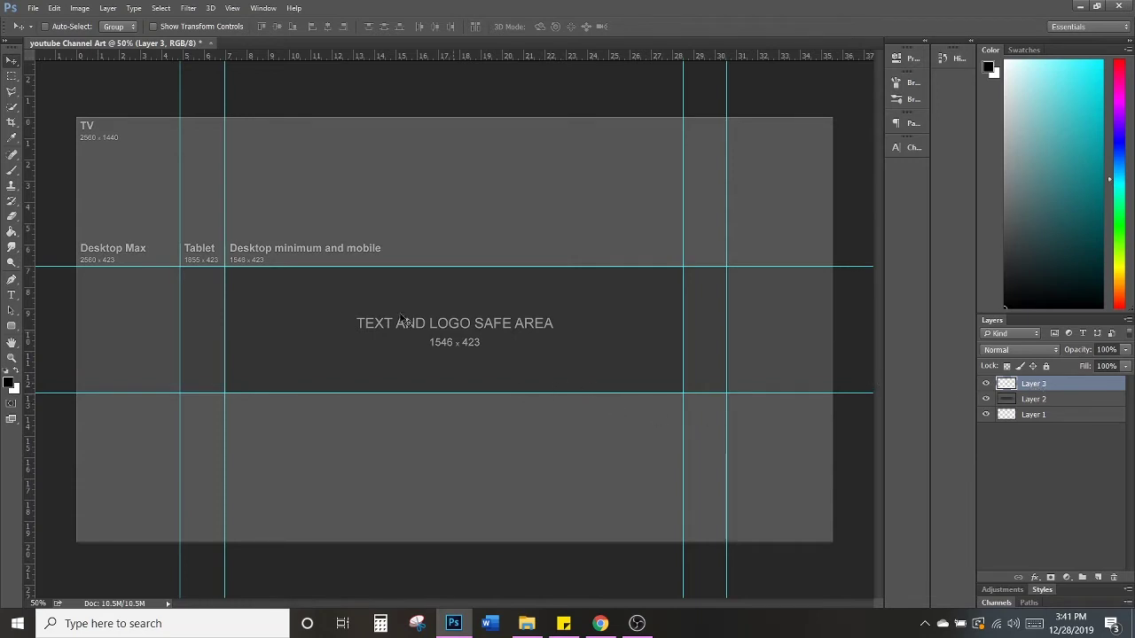
{"action": "left_click", "coordinate": [11, 78]}
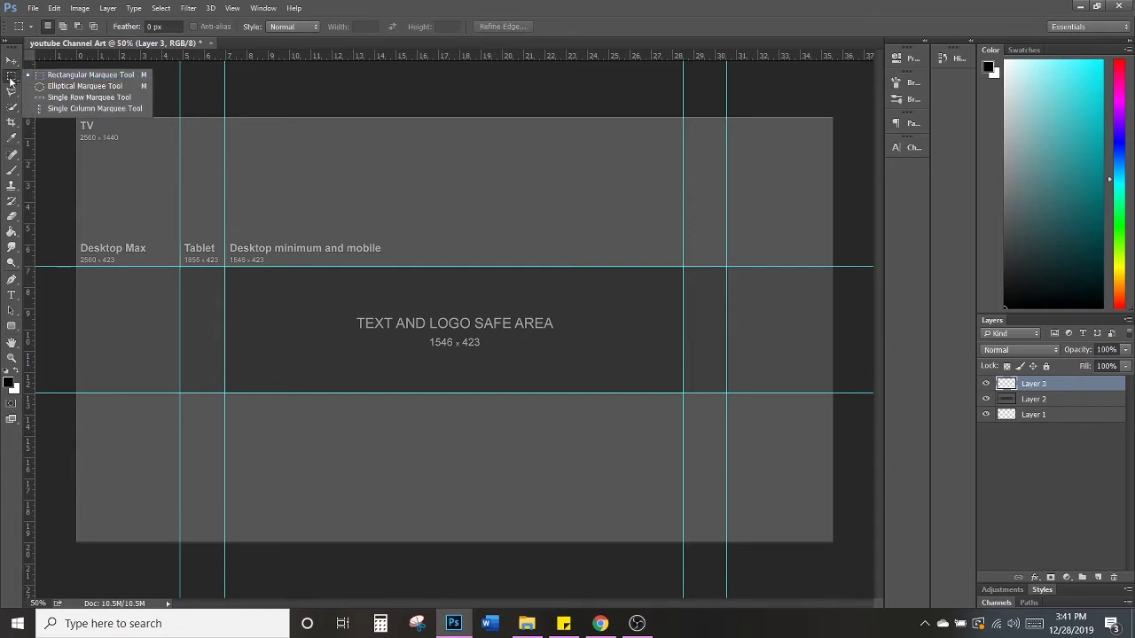
{"action": "left_click", "coordinate": [172, 91]}
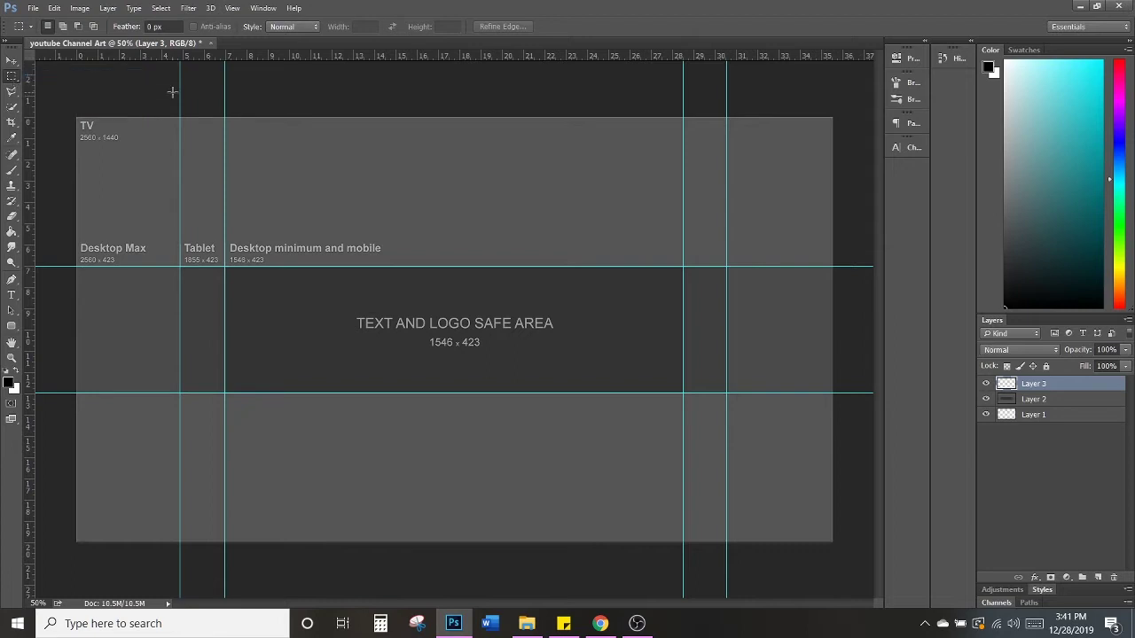
{"action": "left_click_drag", "start_coordinate": [75, 116], "coordinate": [834, 265]}
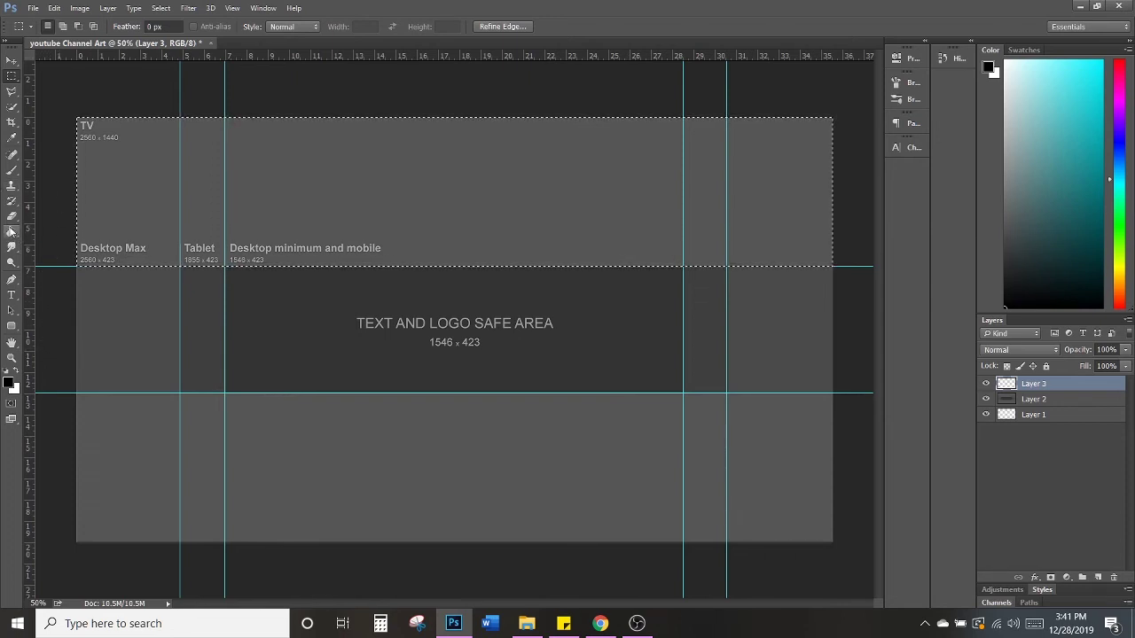
Step: Fill the selected area above the upper horizontal guide with black (000000) using the Paint Bucket
{"action": "left_click", "coordinate": [8, 235]}
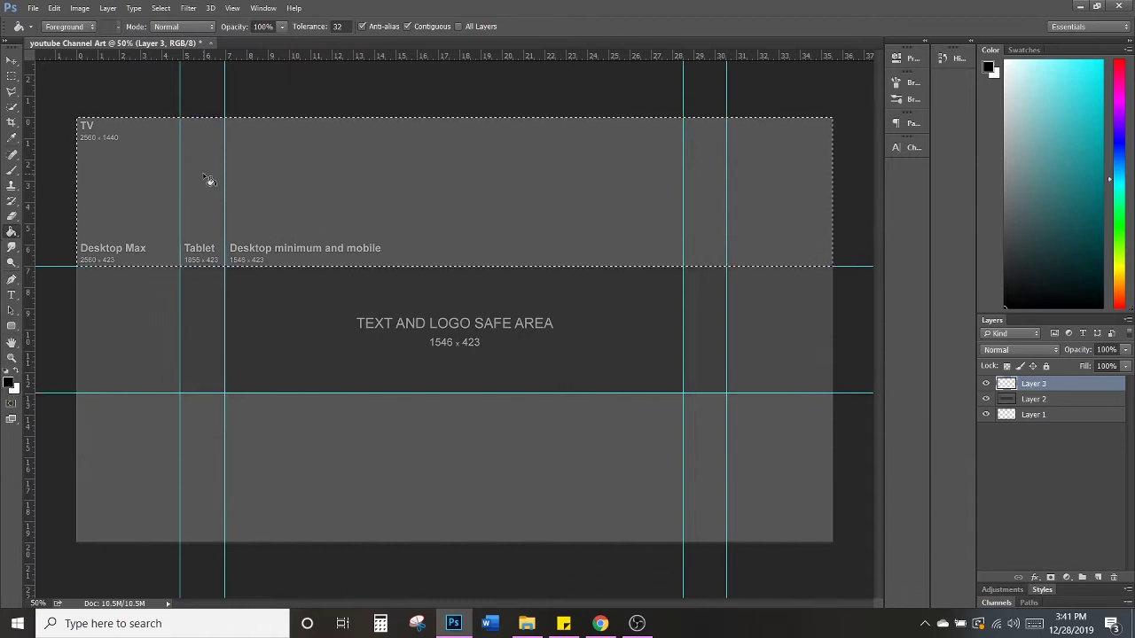
{"action": "left_click", "coordinate": [10, 384]}
{"action": "left_click", "coordinate": [873, 366]}
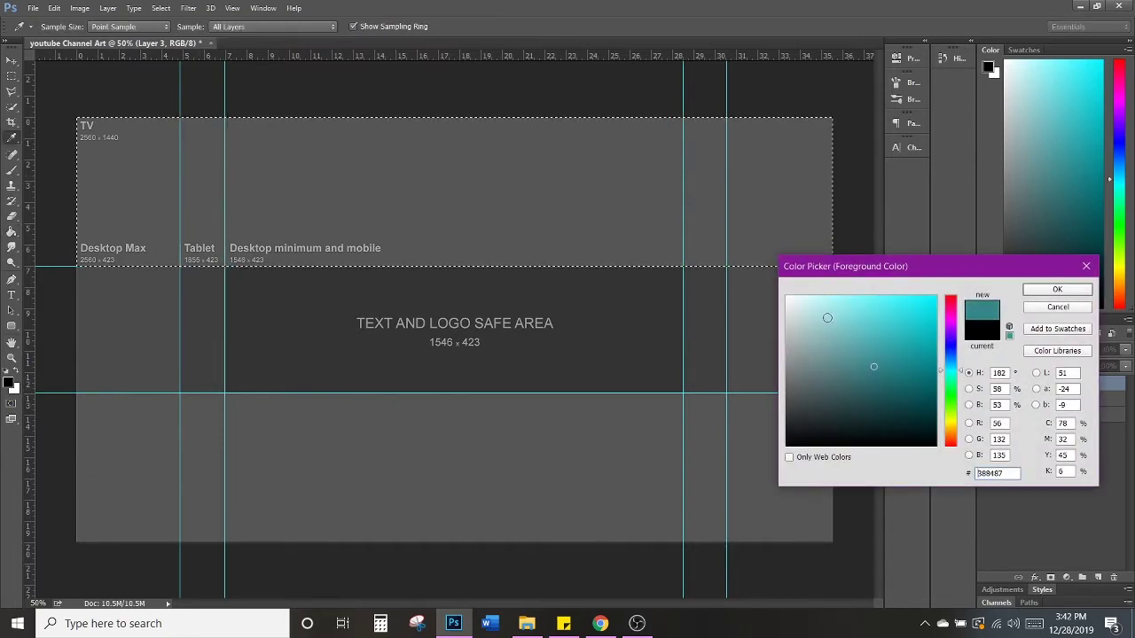
{"action": "mouse_move", "coordinate": [827, 317]}
{"action": "left_mouse_down"}
{"action": "mouse_move", "coordinate": [887, 367]}
{"action": "mouse_move", "coordinate": [746, 475]}
{"action": "left_mouse_up"}
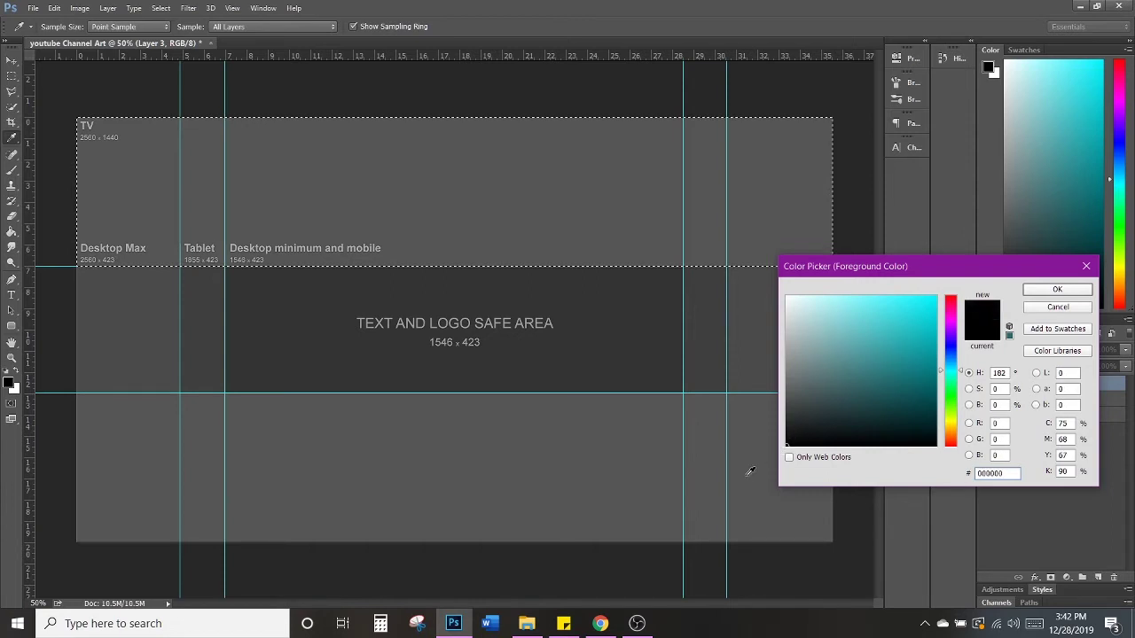
{"action": "left_click", "coordinate": [1055, 290]}
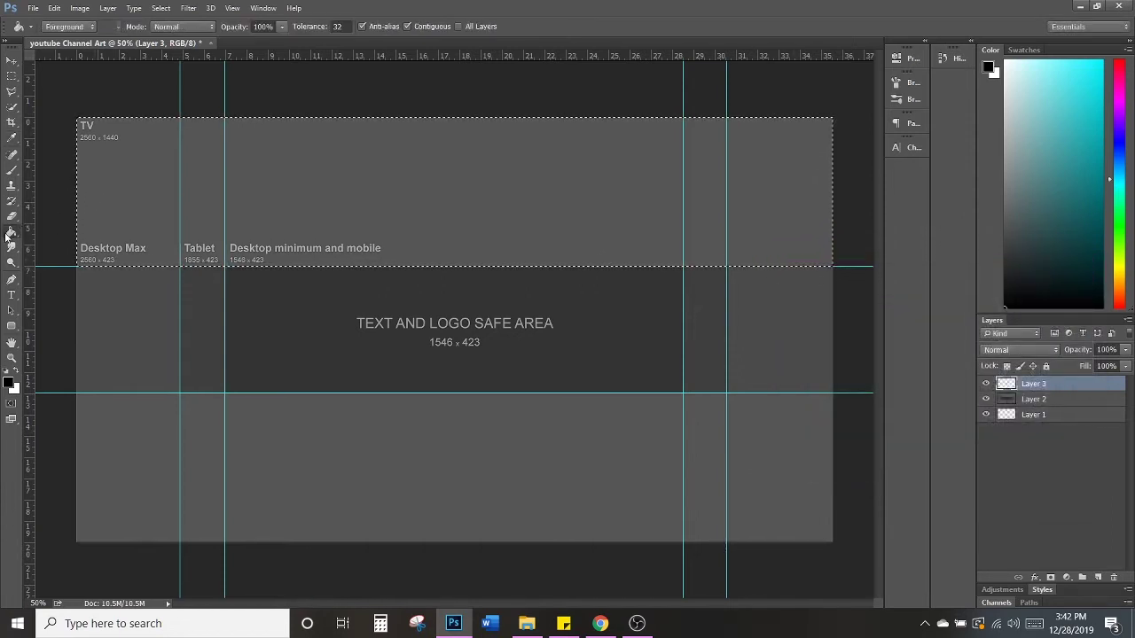
{"action": "left_click", "coordinate": [308, 177]}
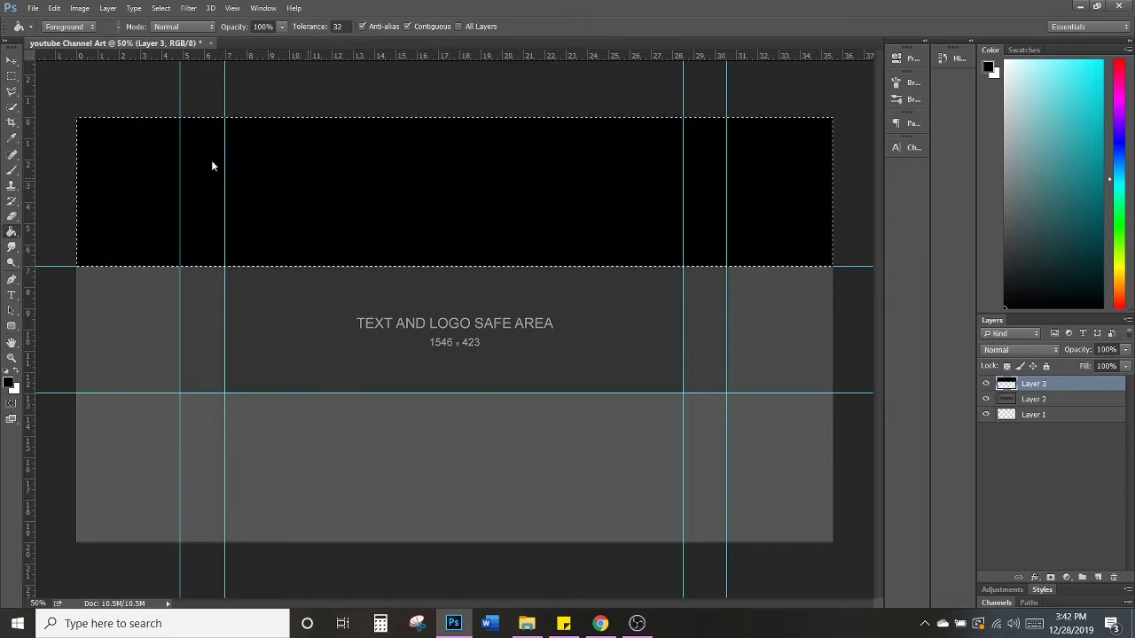
Step: On a new layer, fill the full-width area below the lower horizontal guide with black and clear the selection
{"action": "left_click", "coordinate": [1097, 578]}
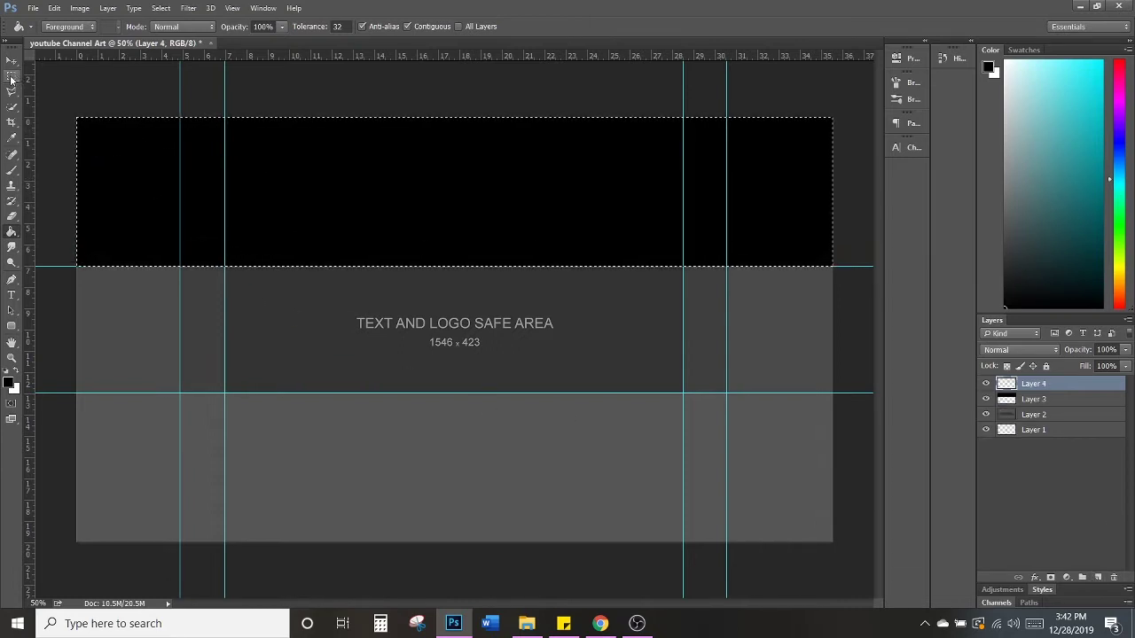
{"action": "left_click", "coordinate": [11, 78]}
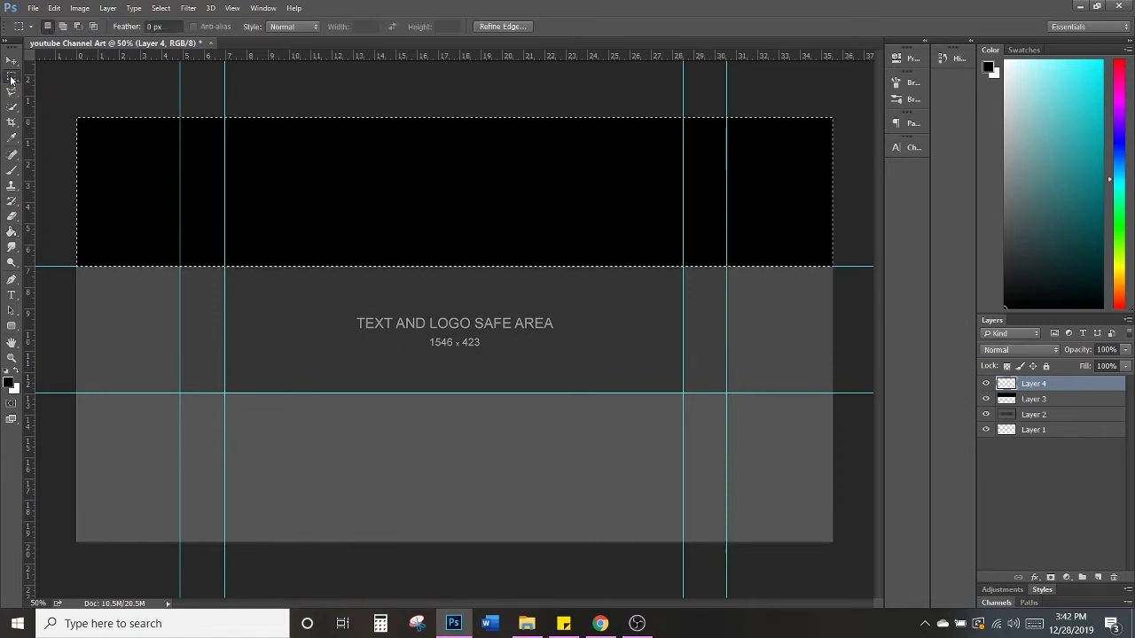
{"action": "left_click_drag", "start_coordinate": [76, 394], "coordinate": [850, 551]}
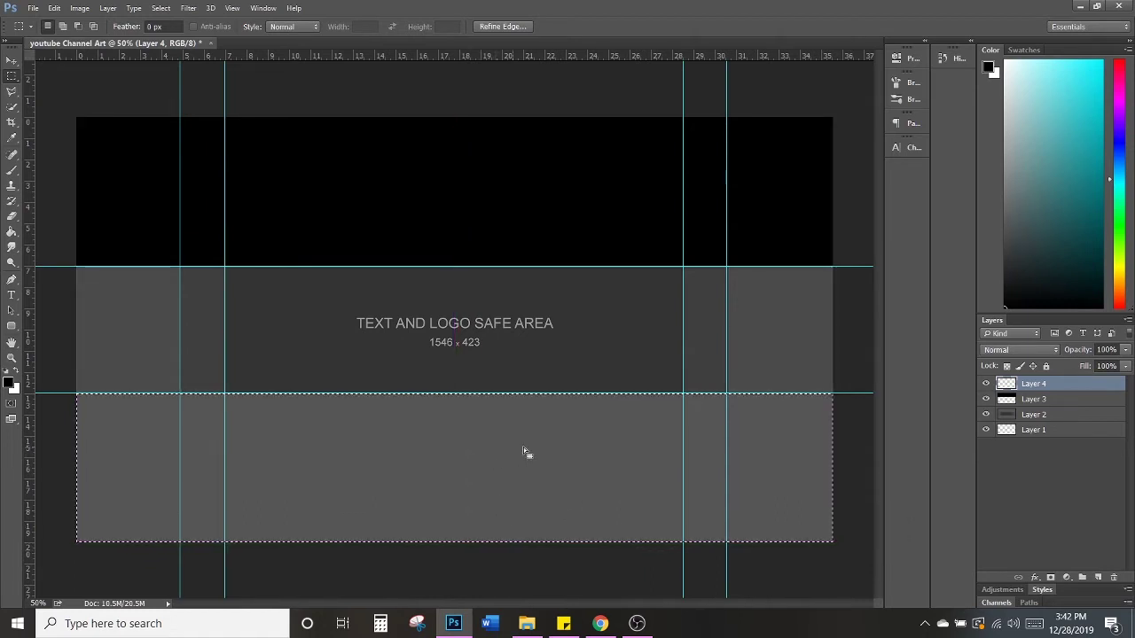
{"action": "left_click", "coordinate": [12, 232]}
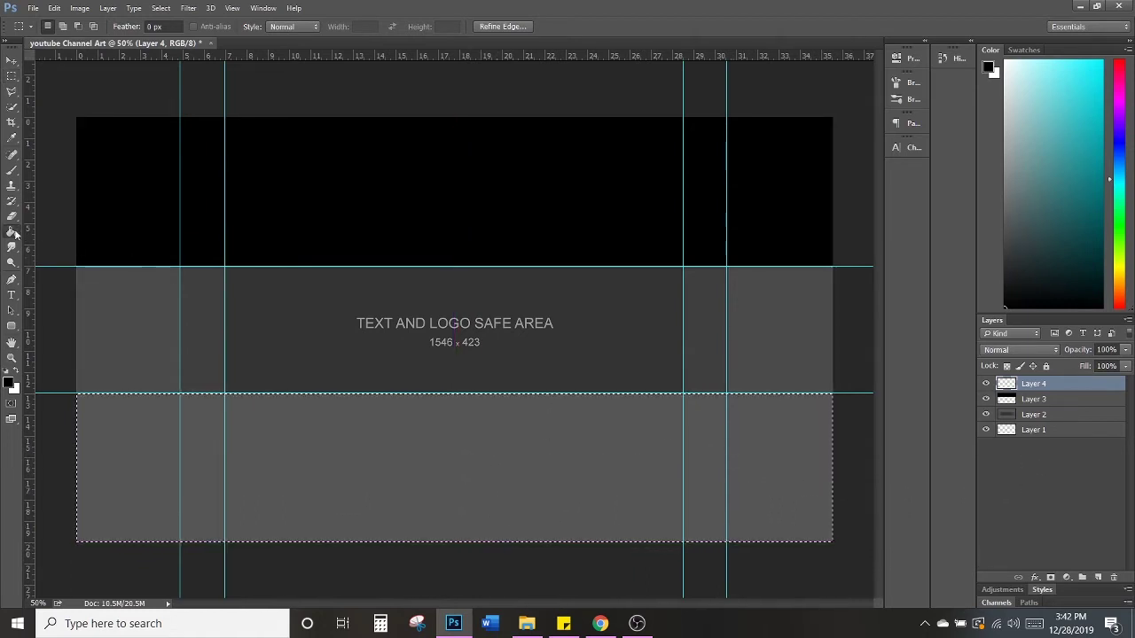
{"action": "left_click", "coordinate": [126, 464]}
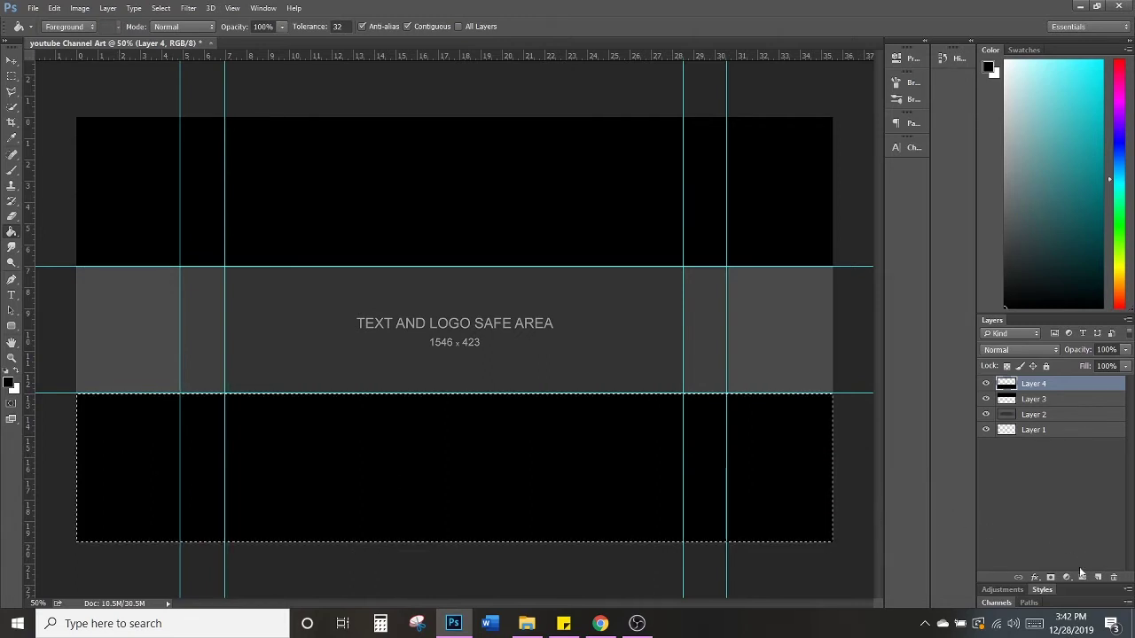
{"action": "left_click", "coordinate": [12, 76]}
{"action": "key", "text": "ctrl+d"}
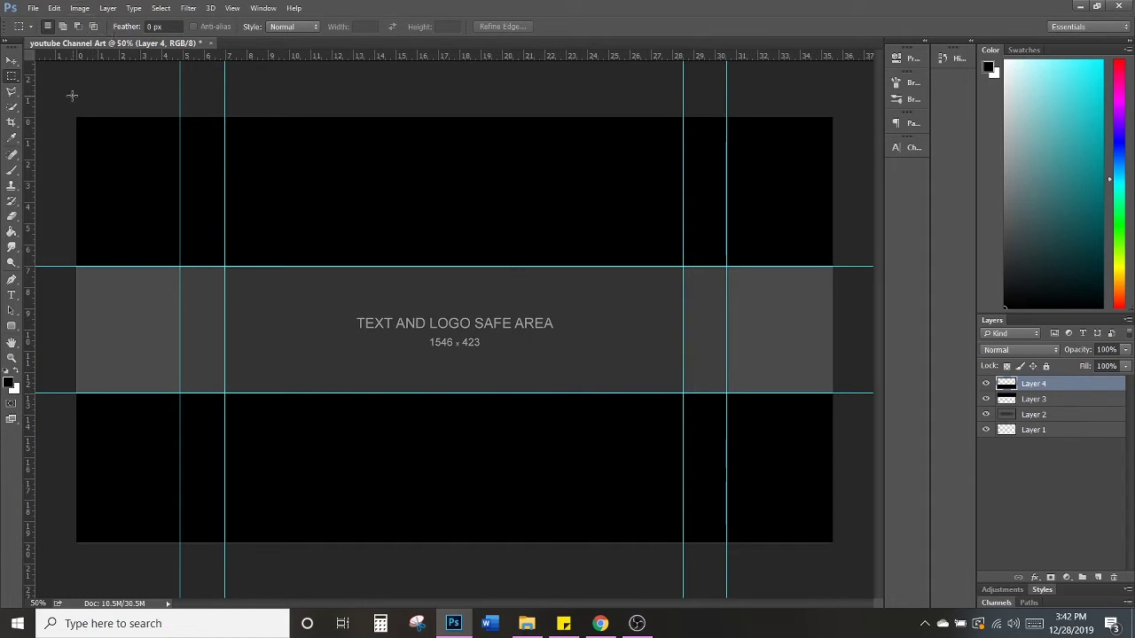
Step: Open the finished example banner YOUTUBE.jpg from the Desktop for reference
{"action": "left_click", "coordinate": [32, 8]}
{"action": "left_click", "coordinate": [46, 38]}
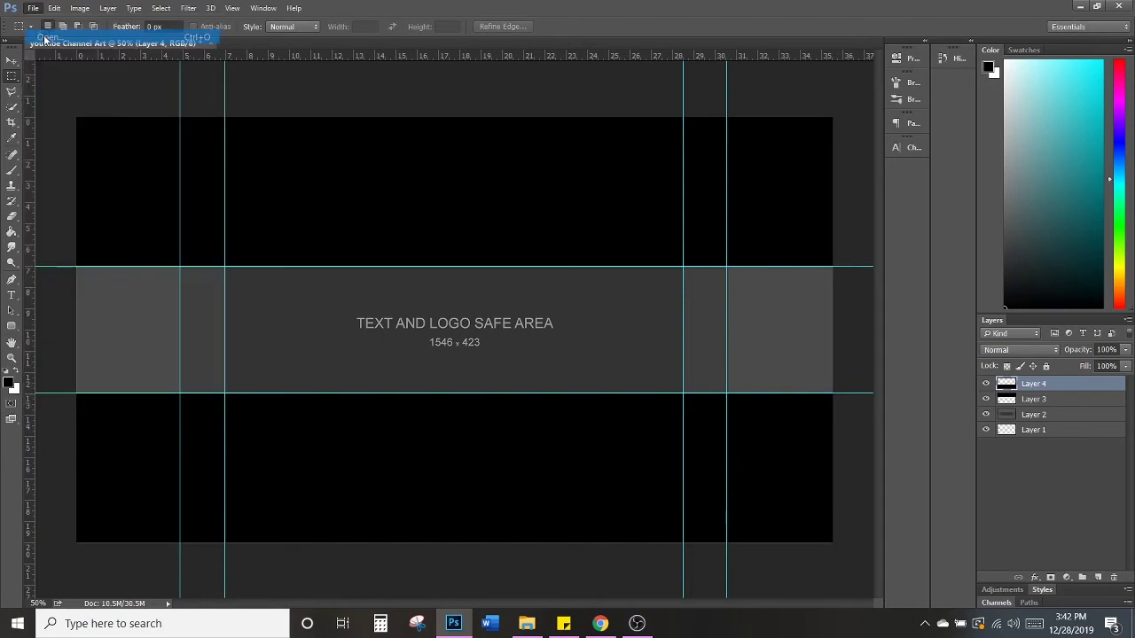
{"action": "left_click", "coordinate": [599, 257]}
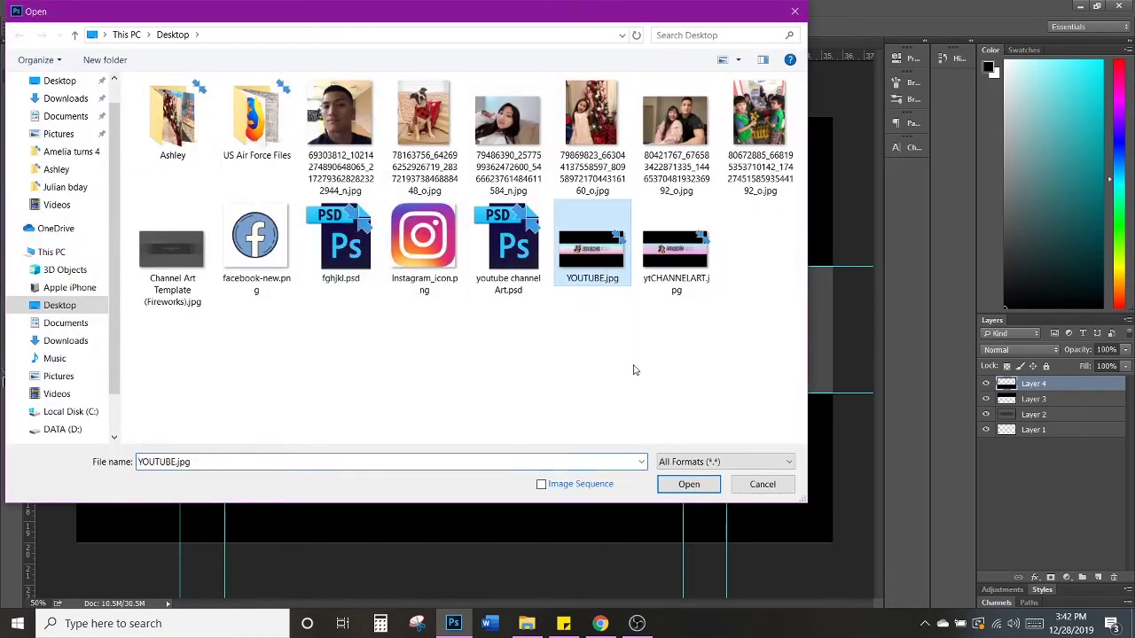
{"action": "left_click", "coordinate": [688, 484]}
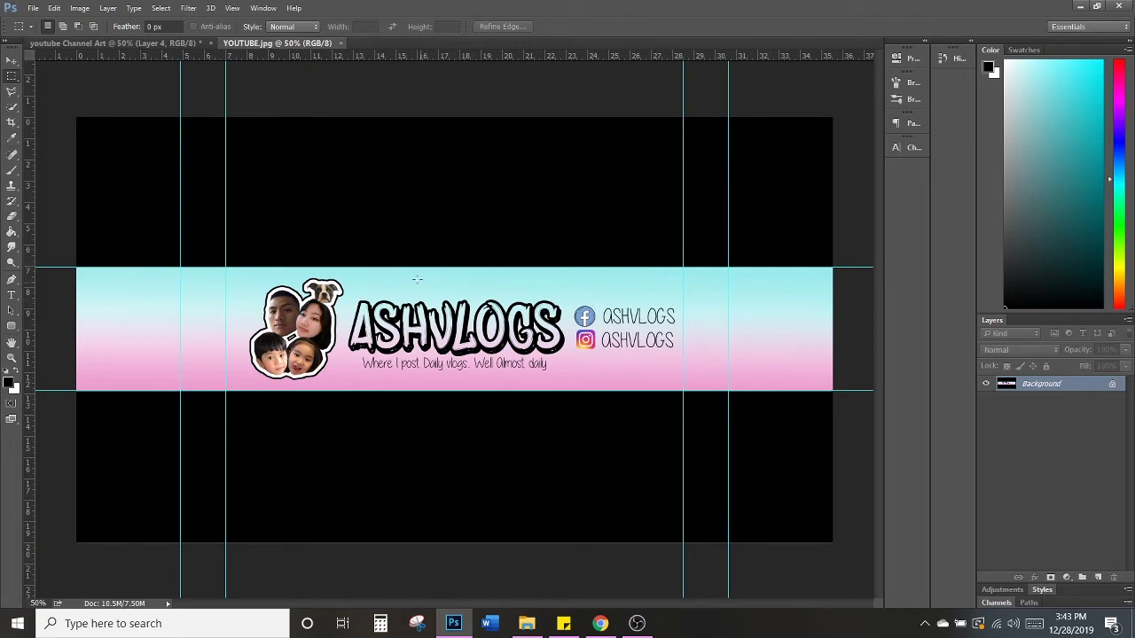
Step: Merge Layer 1 through Layer 4 of the youtube Channel Art document into one layer and lock it
{"action": "left_click", "coordinate": [170, 42]}
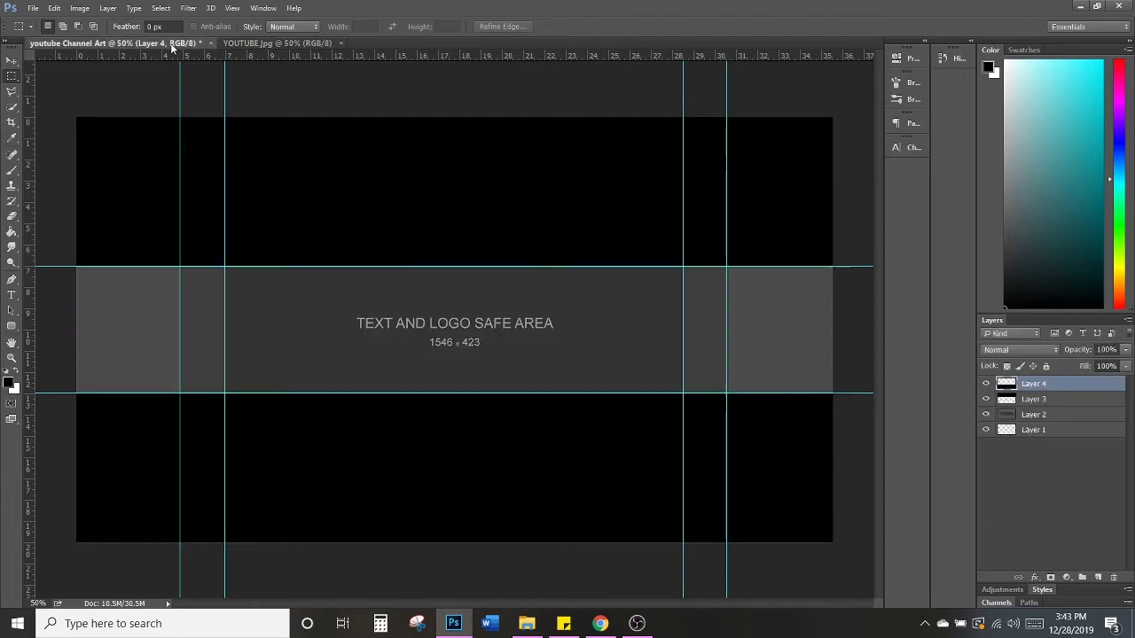
{"action": "left_click", "coordinate": [1020, 432]}
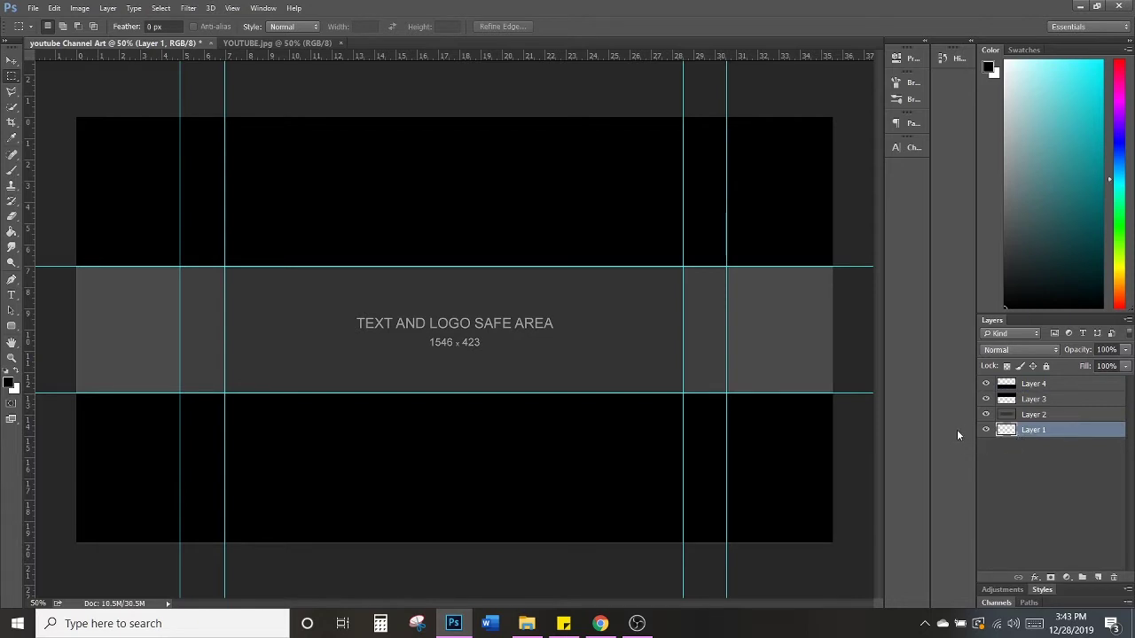
{"action": "left_click", "coordinate": [1026, 384], "text": "shift"}
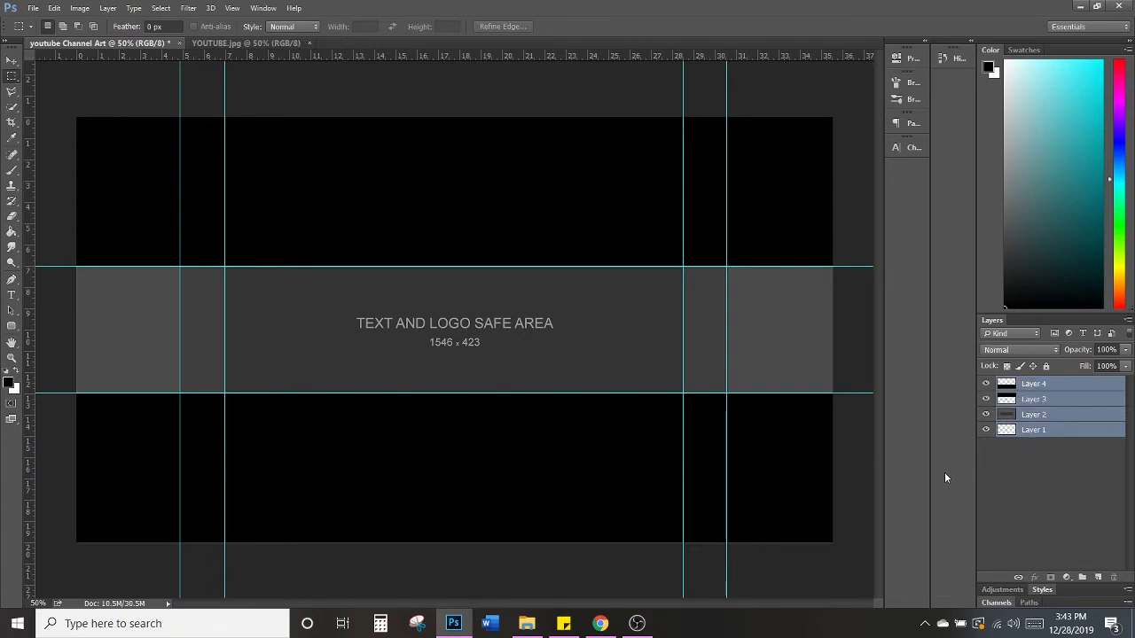
{"action": "right_click", "coordinate": [1026, 386]}
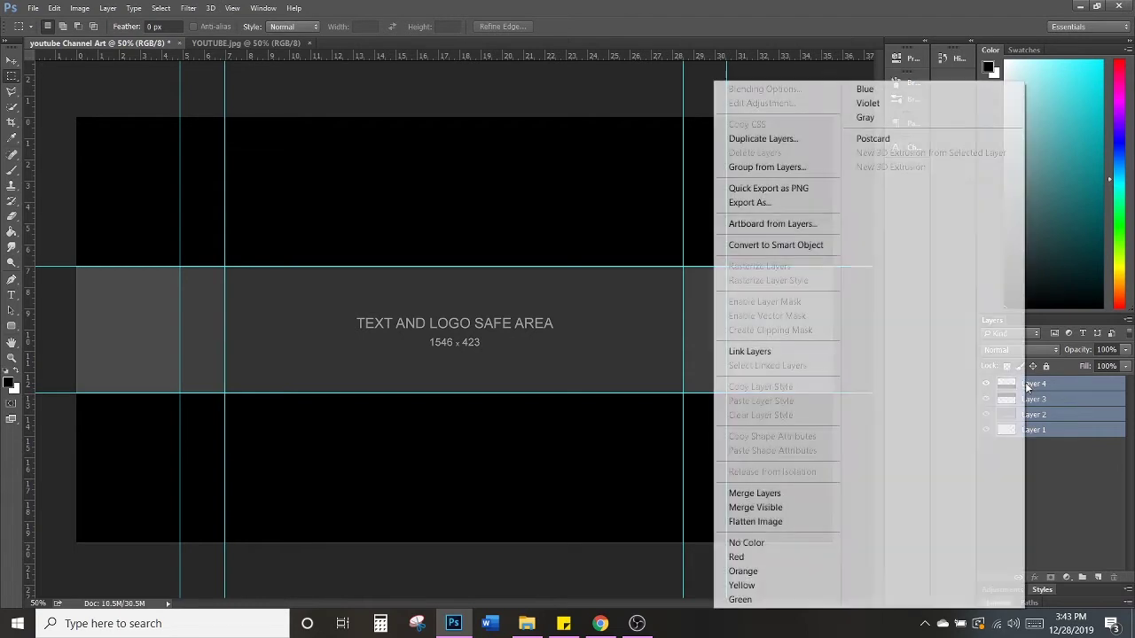
{"action": "left_click", "coordinate": [781, 494]}
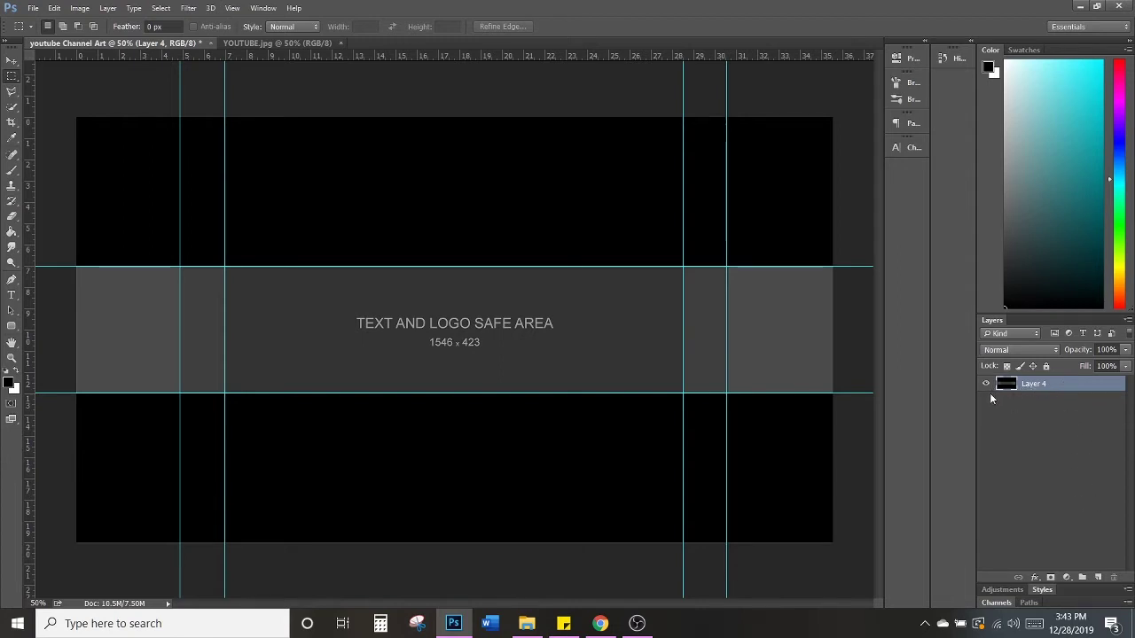
{"action": "right_click", "coordinate": [1113, 387]}
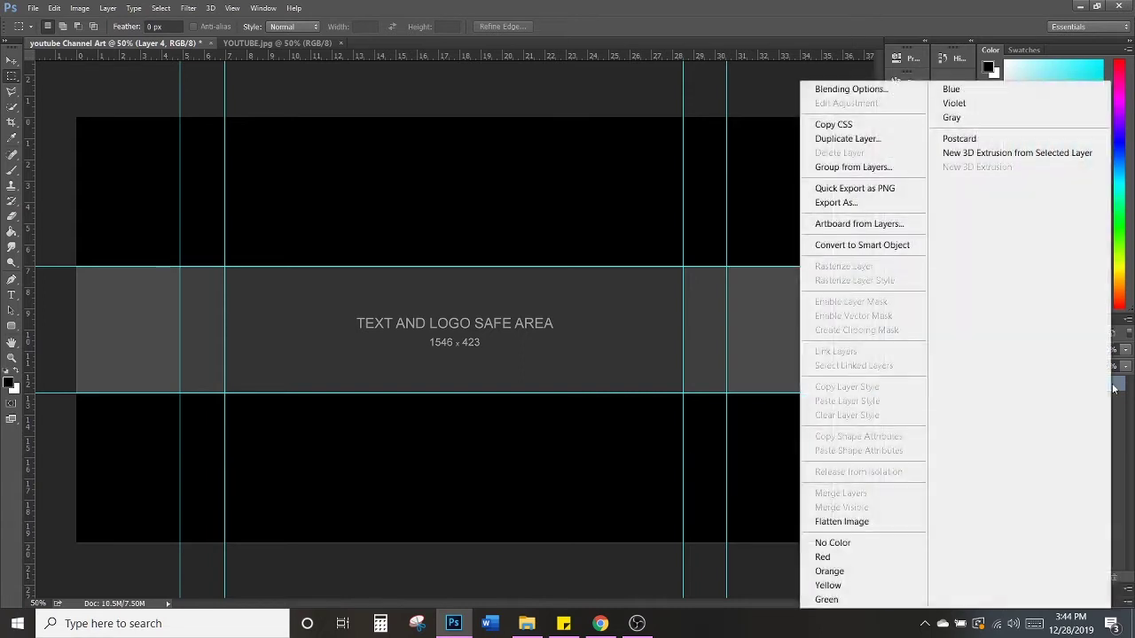
{"action": "left_click", "coordinate": [1114, 391]}
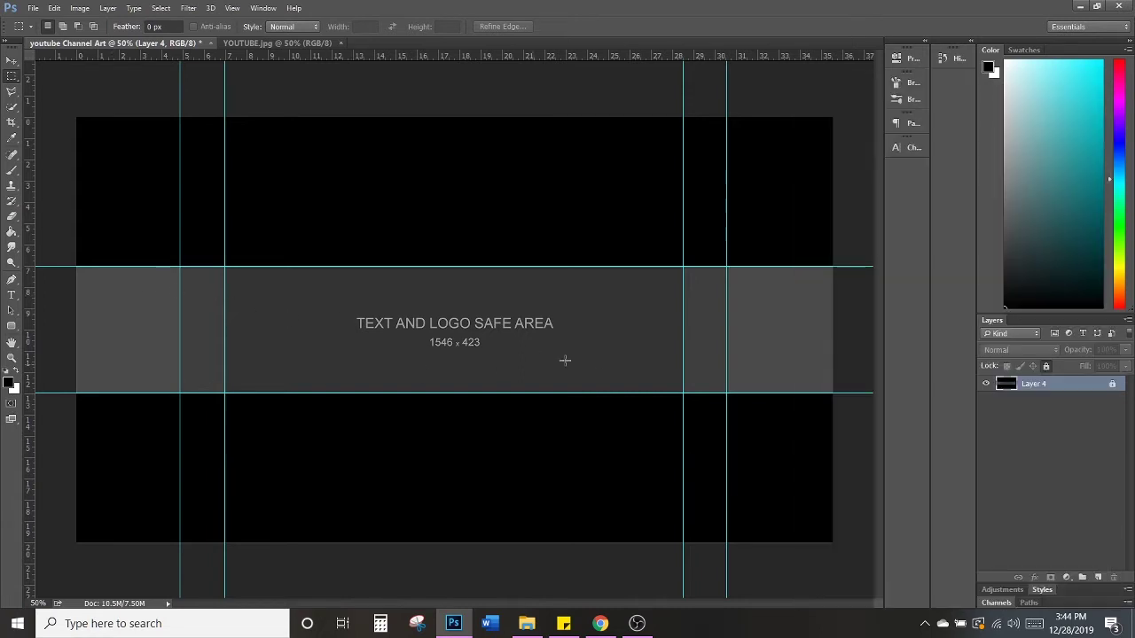
Step: Check the example banner, and add a layer named "pink G" above the locked layer in the channel art document
{"action": "left_click", "coordinate": [267, 42]}
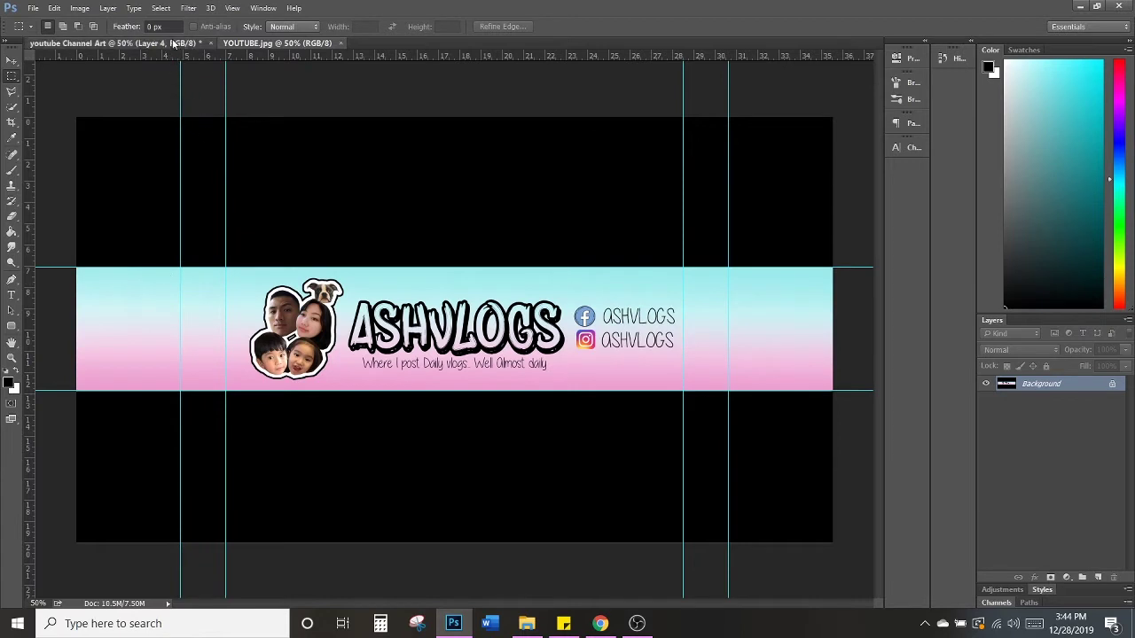
{"action": "left_click", "coordinate": [133, 43]}
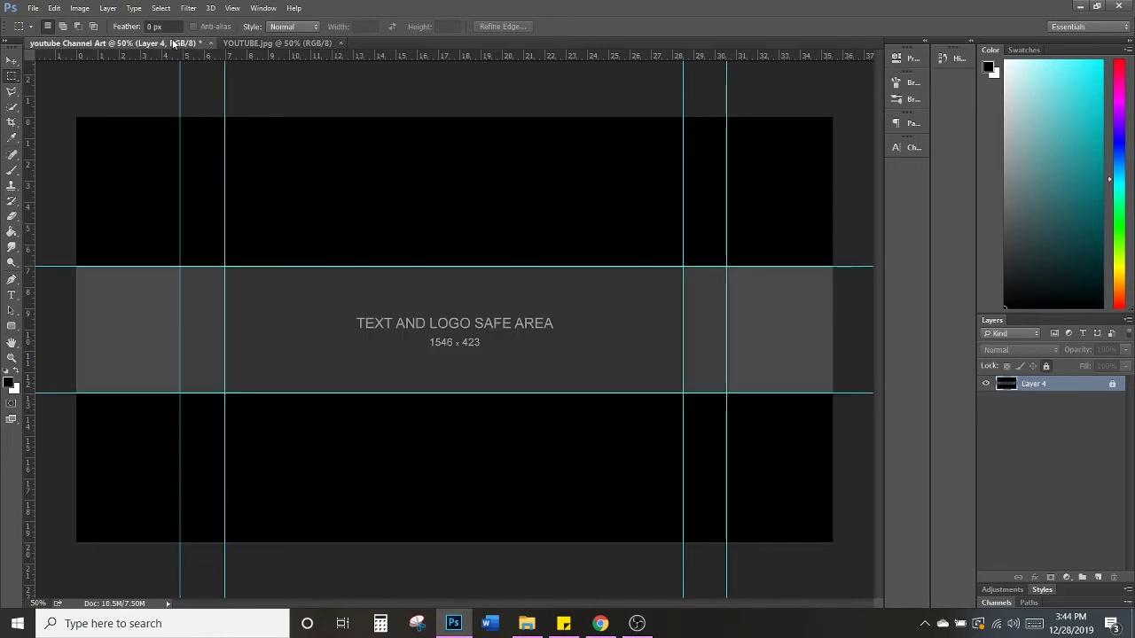
{"action": "left_click", "coordinate": [1097, 577]}
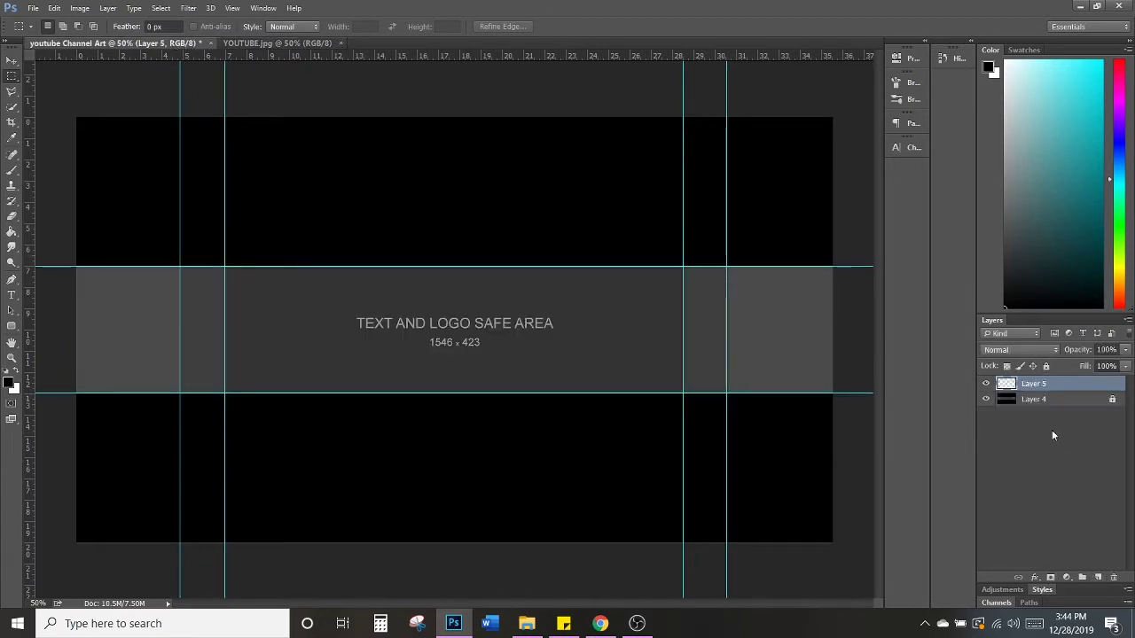
{"action": "double_click", "coordinate": [1033, 384]}
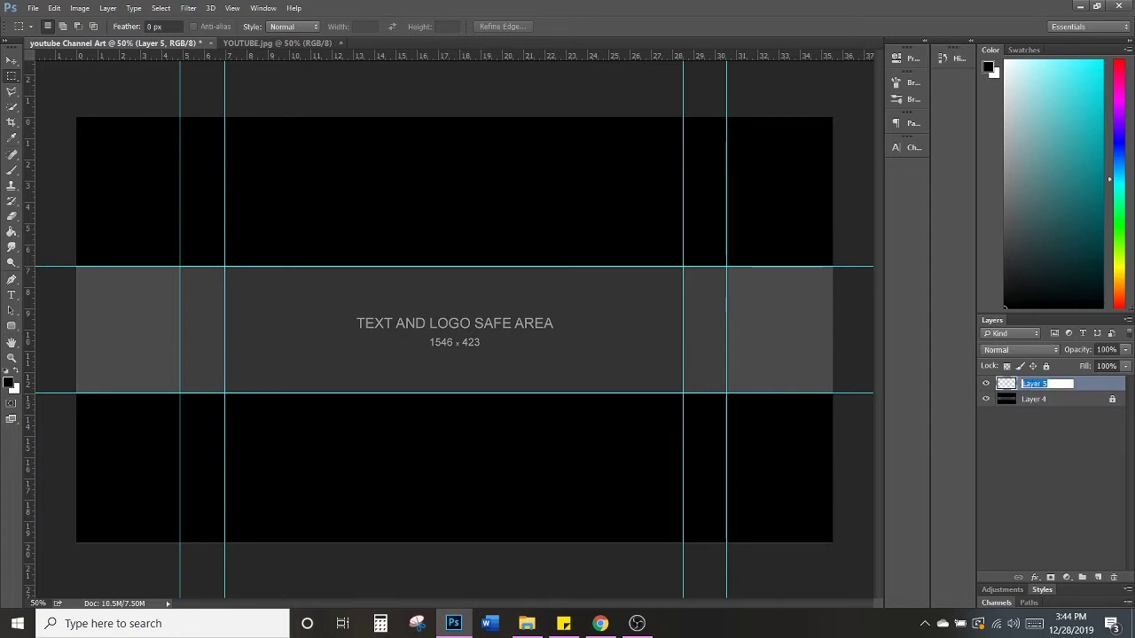
{"action": "type", "text": "a"}
{"action": "type", "text": "ink G"}
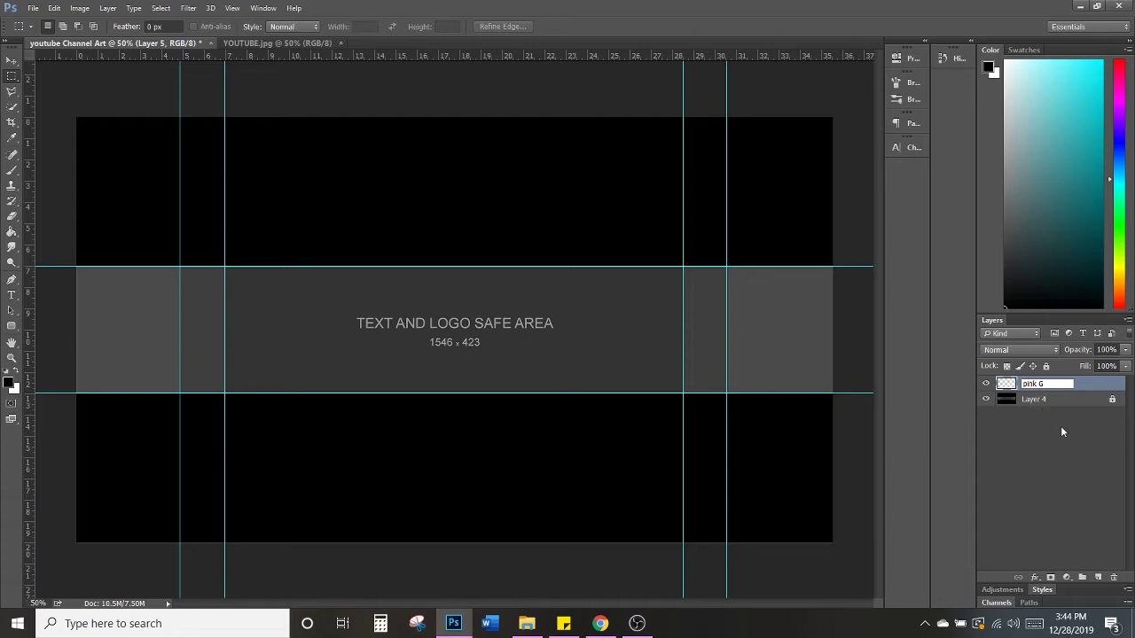
{"action": "key", "text": "Return"}
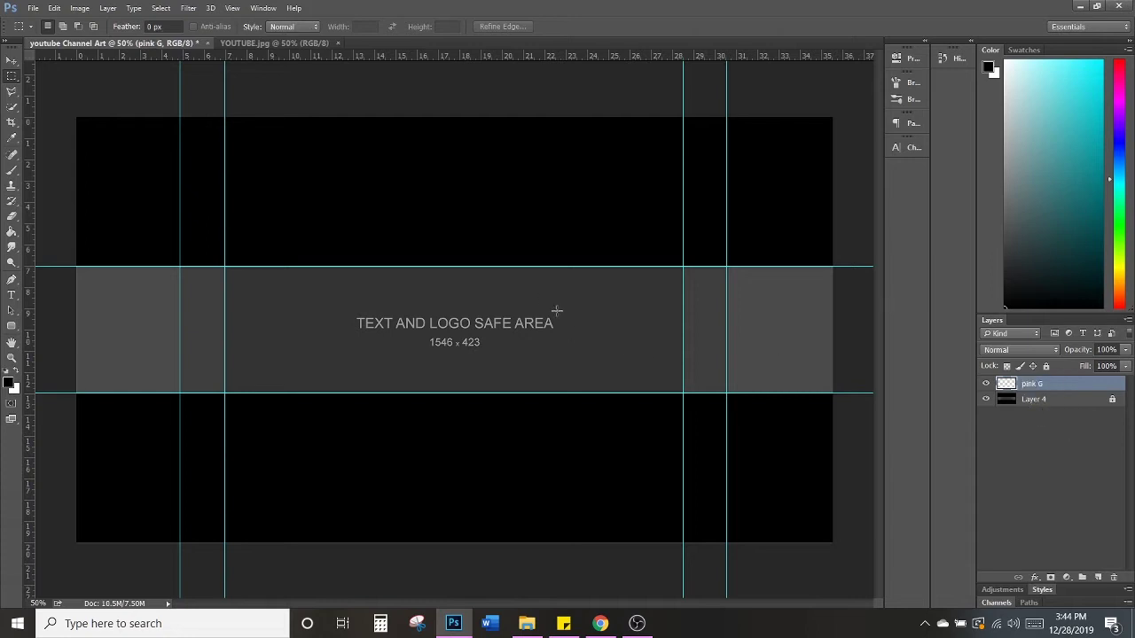
Step: Choose the Gradient tool and set the foreground color to light pink f6afe4
{"action": "left_click", "coordinate": [13, 234]}
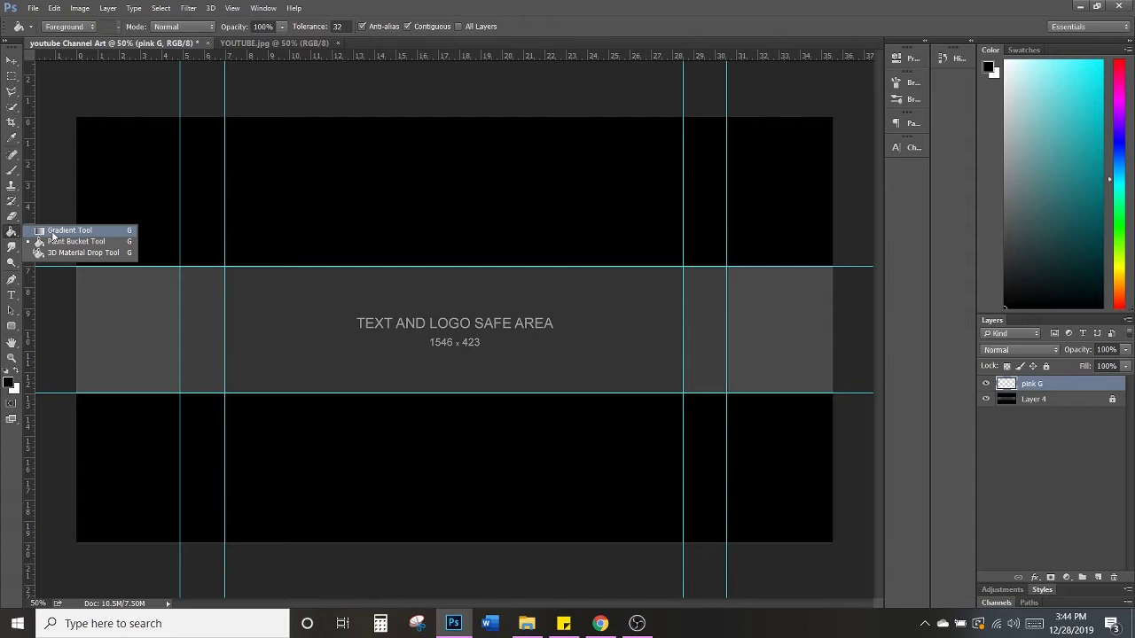
{"action": "left_click", "coordinate": [52, 231]}
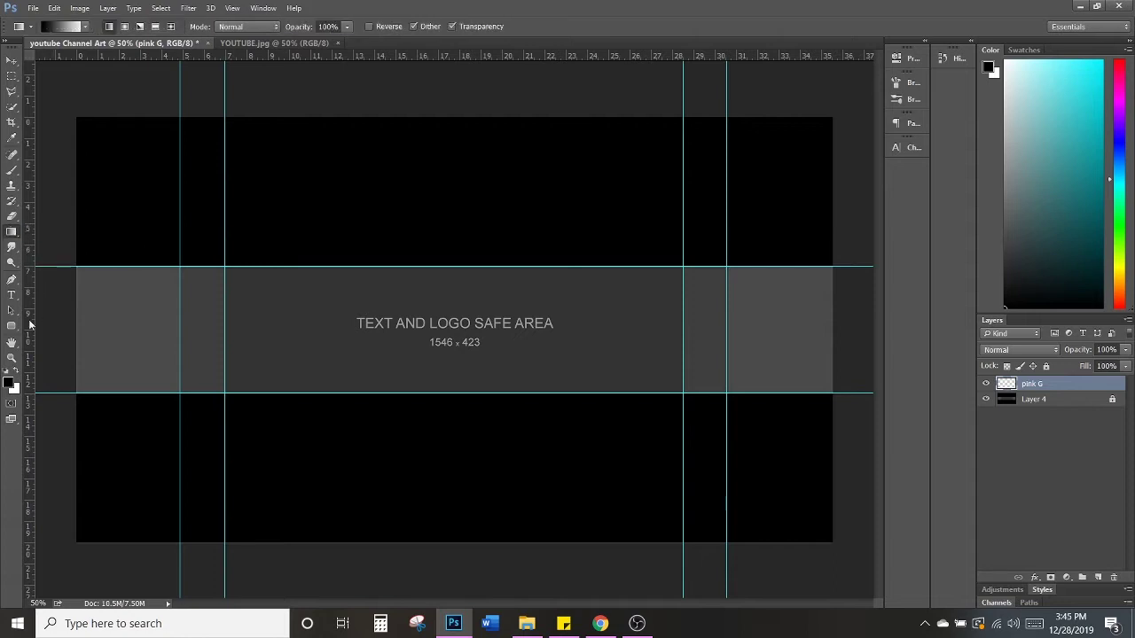
{"action": "left_click", "coordinate": [10, 384]}
{"action": "left_click", "coordinate": [950, 322]}
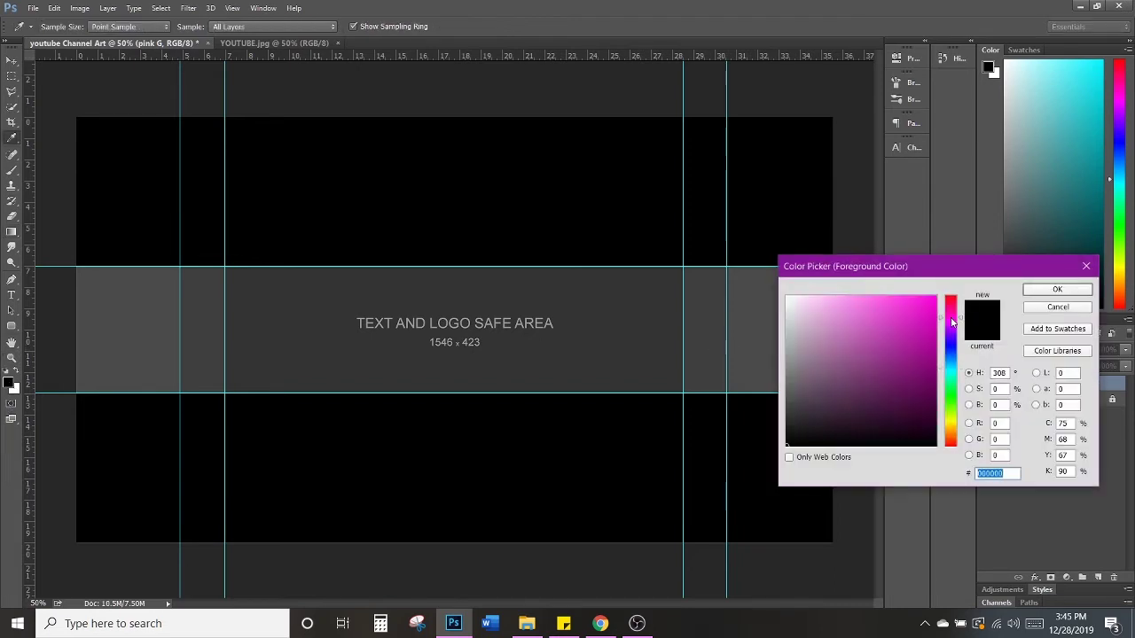
{"action": "left_click", "coordinate": [942, 318]}
{"action": "left_click_drag", "start_coordinate": [819, 300], "coordinate": [827, 300]}
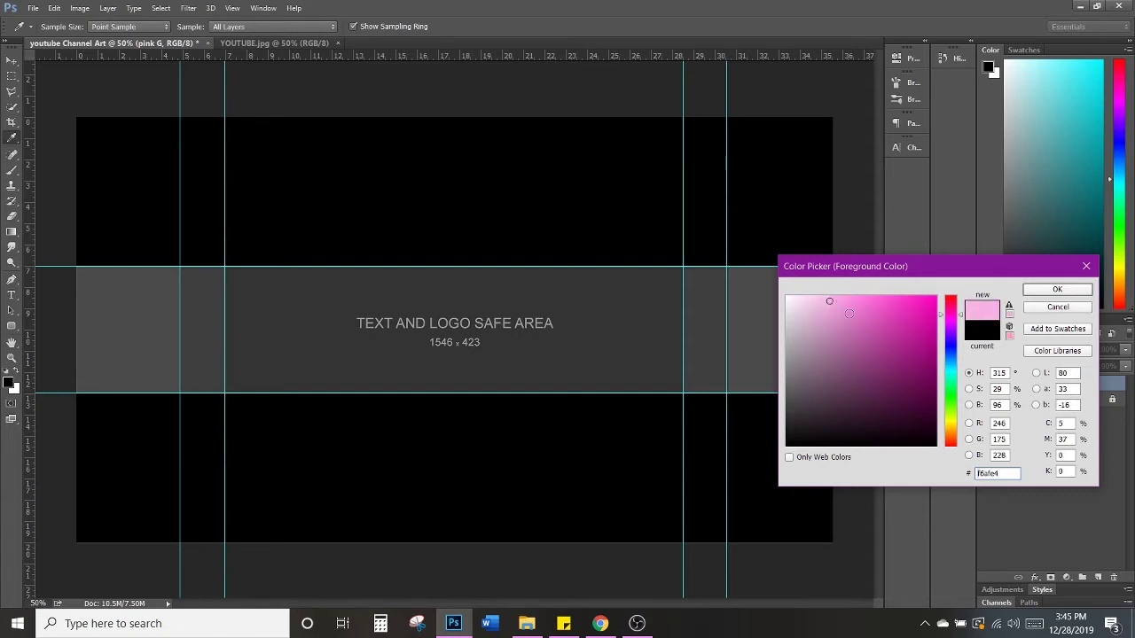
{"action": "left_click", "coordinate": [1056, 292]}
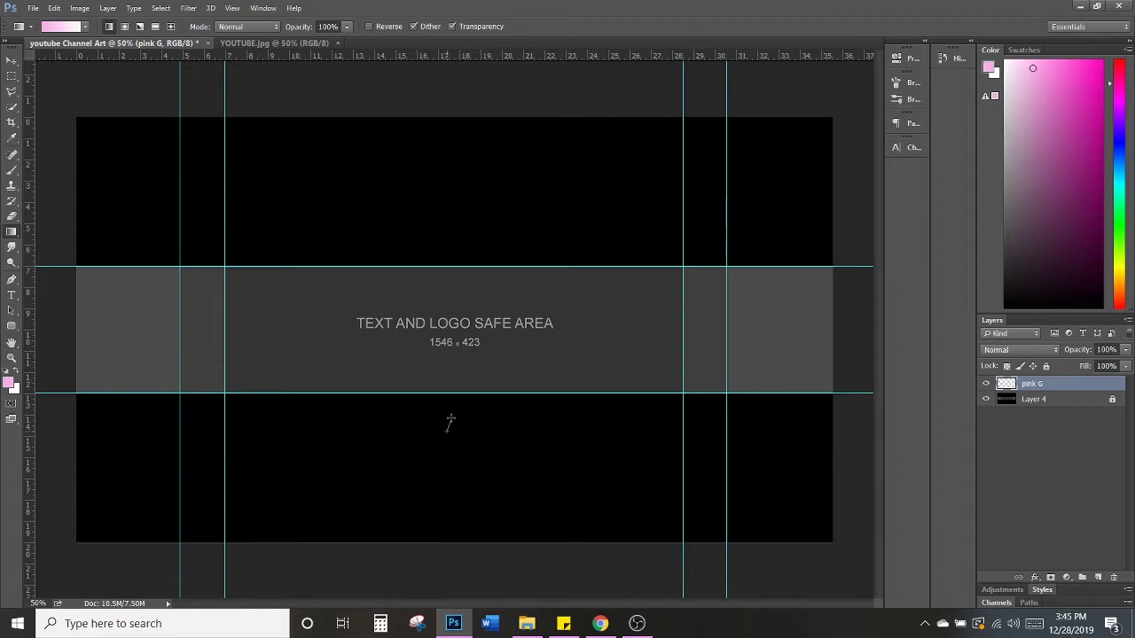
Step: Make a rectangular selection across the full-width band between the two horizontal guides on the pink G layer
{"action": "key", "text": "m"}
{"action": "left_click", "coordinate": [12, 77]}
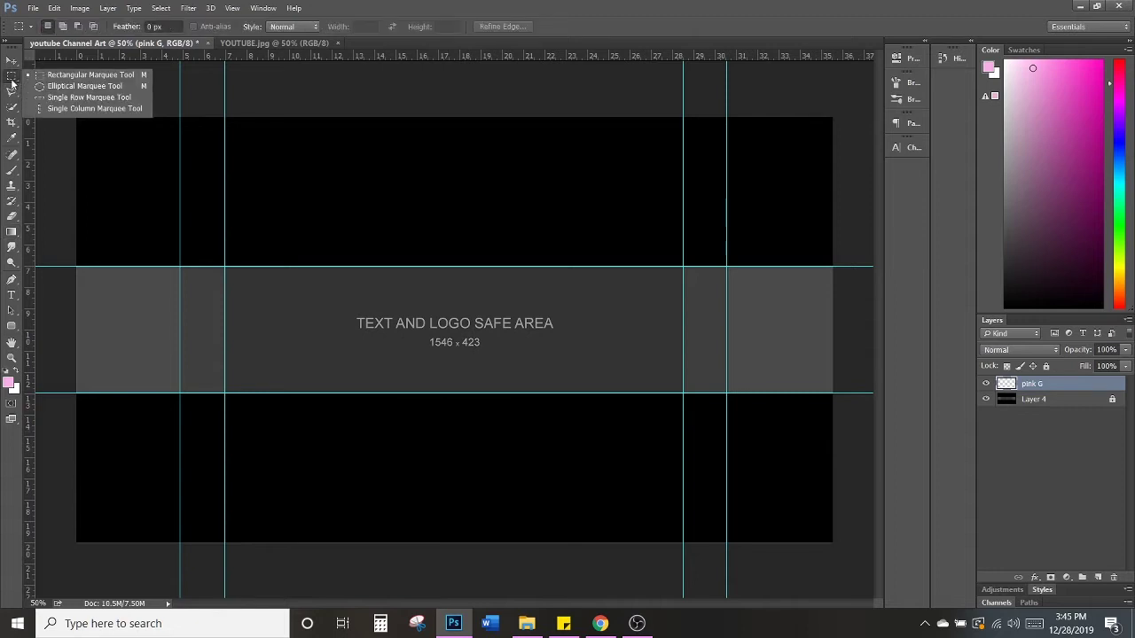
{"action": "left_click", "coordinate": [12, 77]}
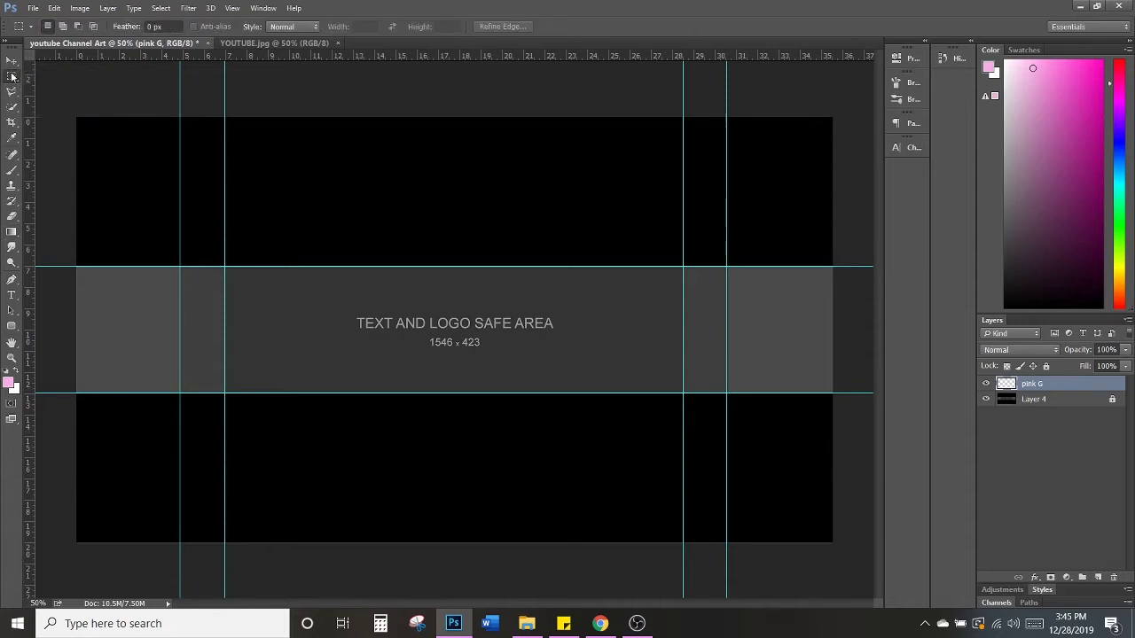
{"action": "left_click_drag", "start_coordinate": [66, 268], "coordinate": [880, 393]}
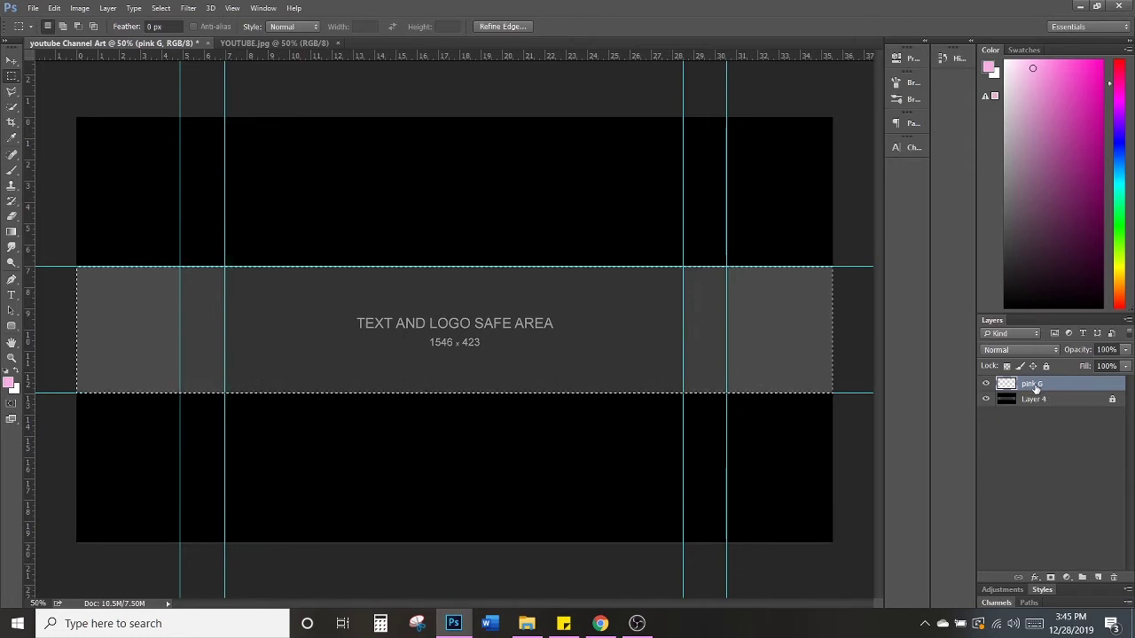
Step: Fill the selected band on the pink G layer with a vertical gradient from pink at the lower edge to white above
{"action": "left_click", "coordinate": [11, 233]}
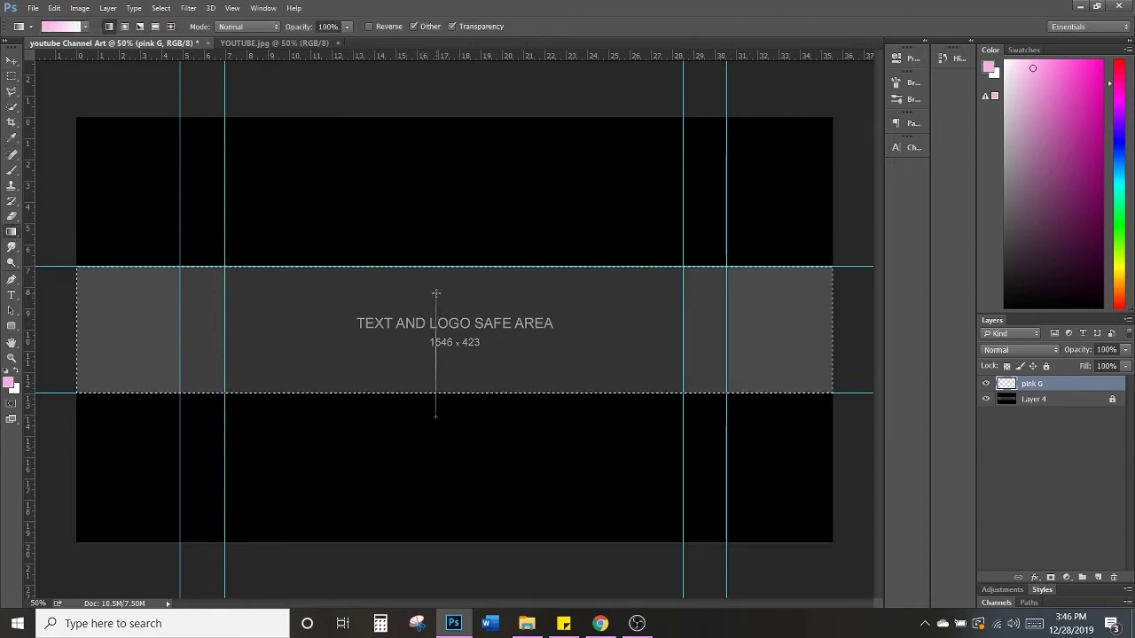
{"action": "left_click_drag", "start_coordinate": [436, 293], "coordinate": [436, 292]}
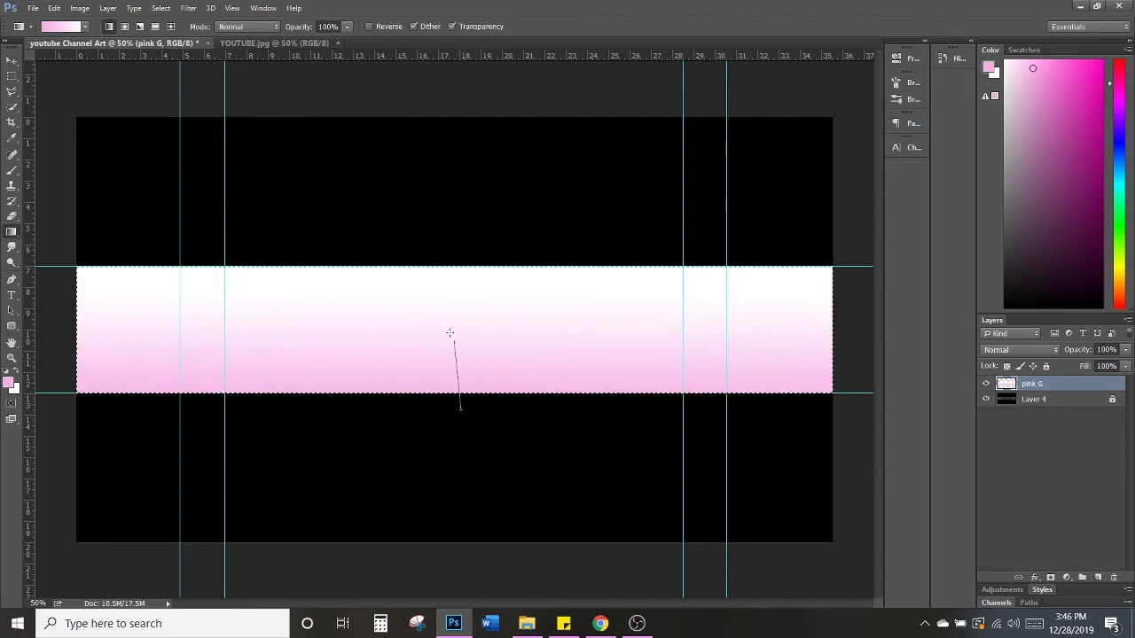
{"action": "left_click_drag", "start_coordinate": [450, 333], "coordinate": [451, 305]}
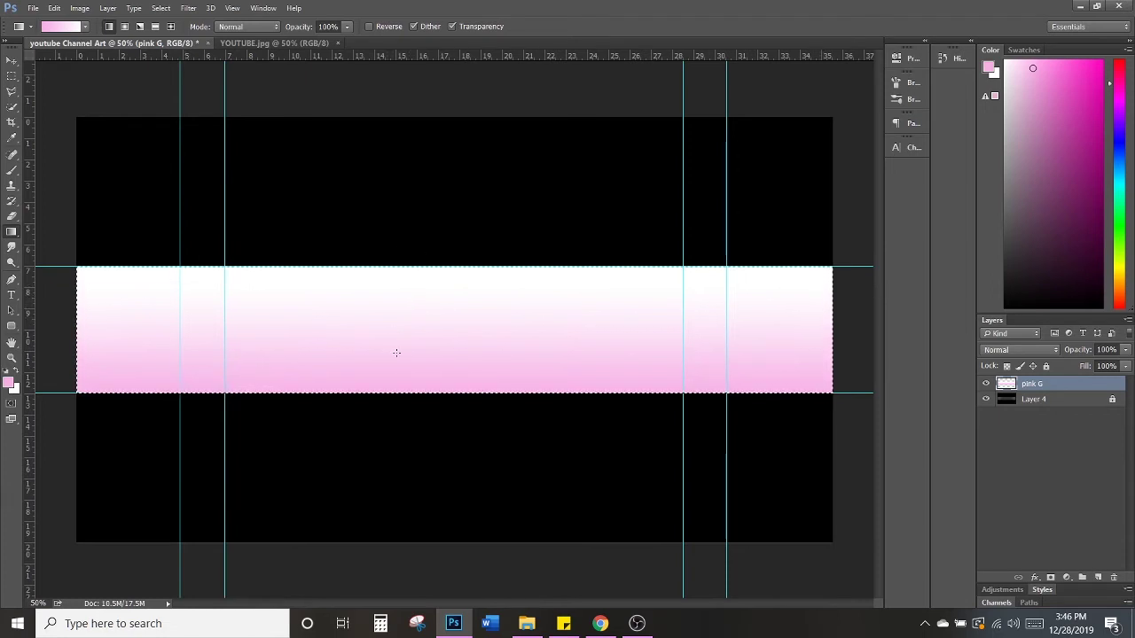
{"action": "left_click", "coordinate": [1046, 351]}
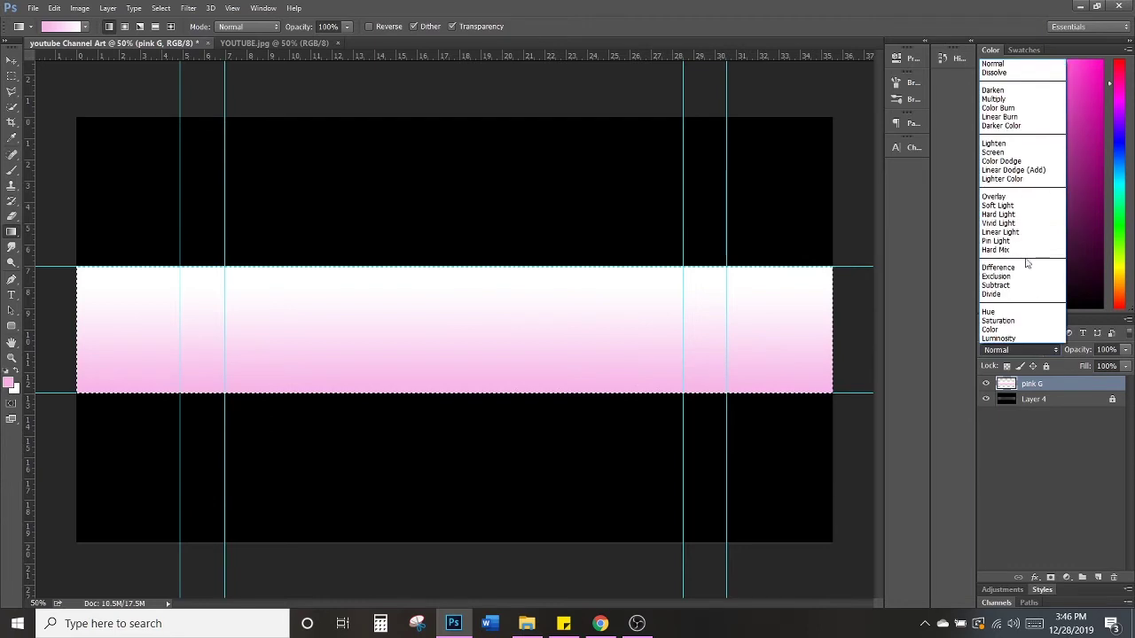
{"action": "left_click", "coordinate": [1003, 99]}
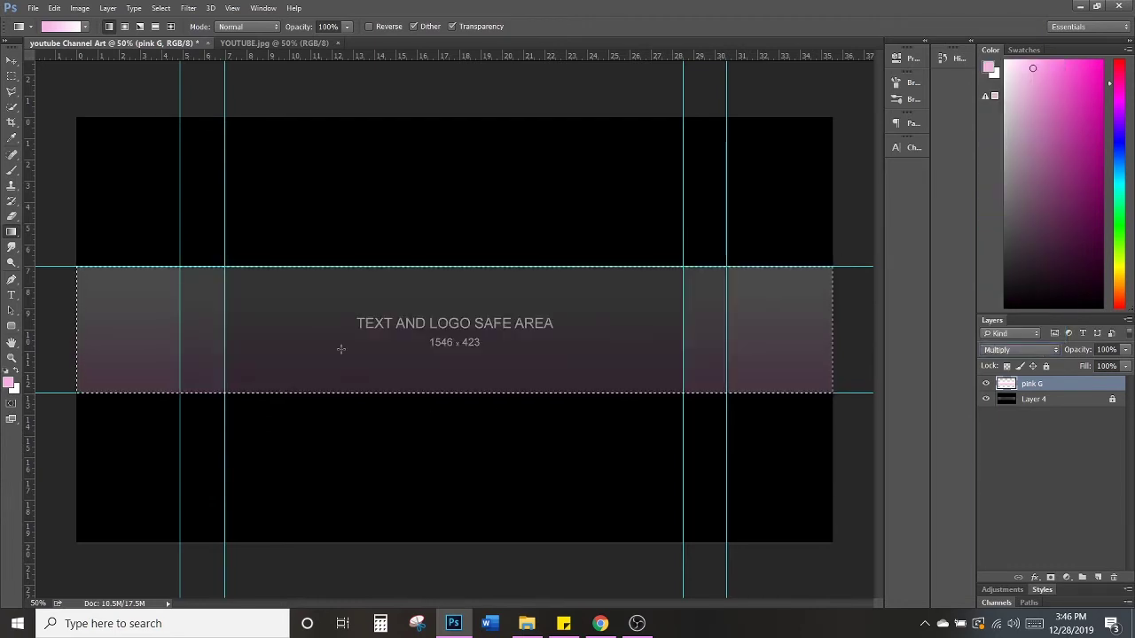
{"action": "left_click", "coordinate": [1010, 351]}
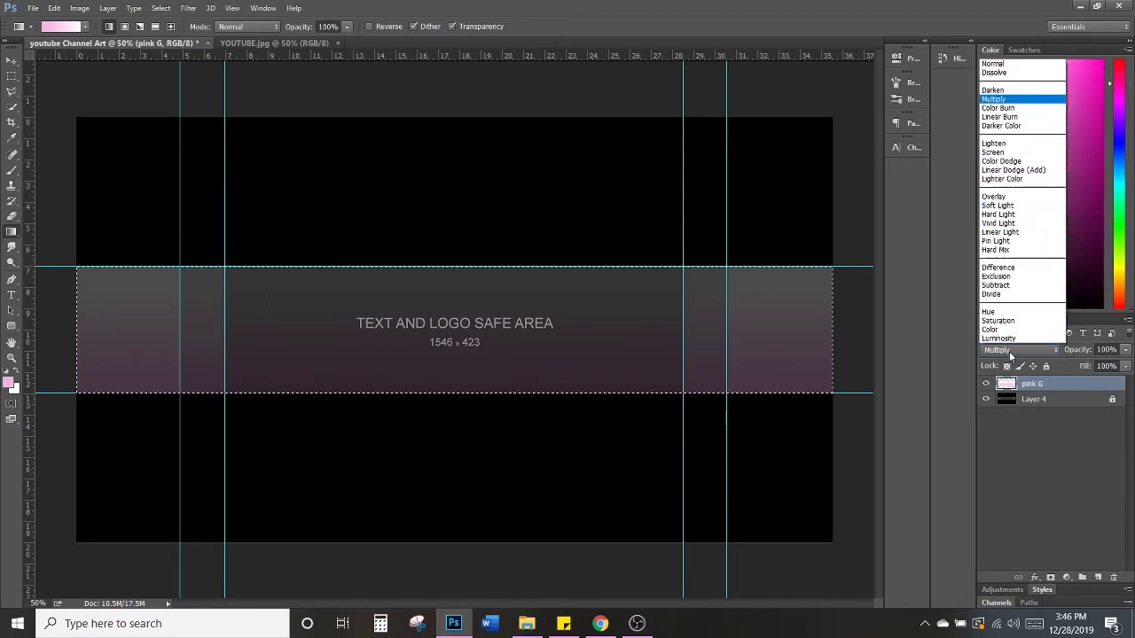
{"action": "left_click", "coordinate": [994, 65]}
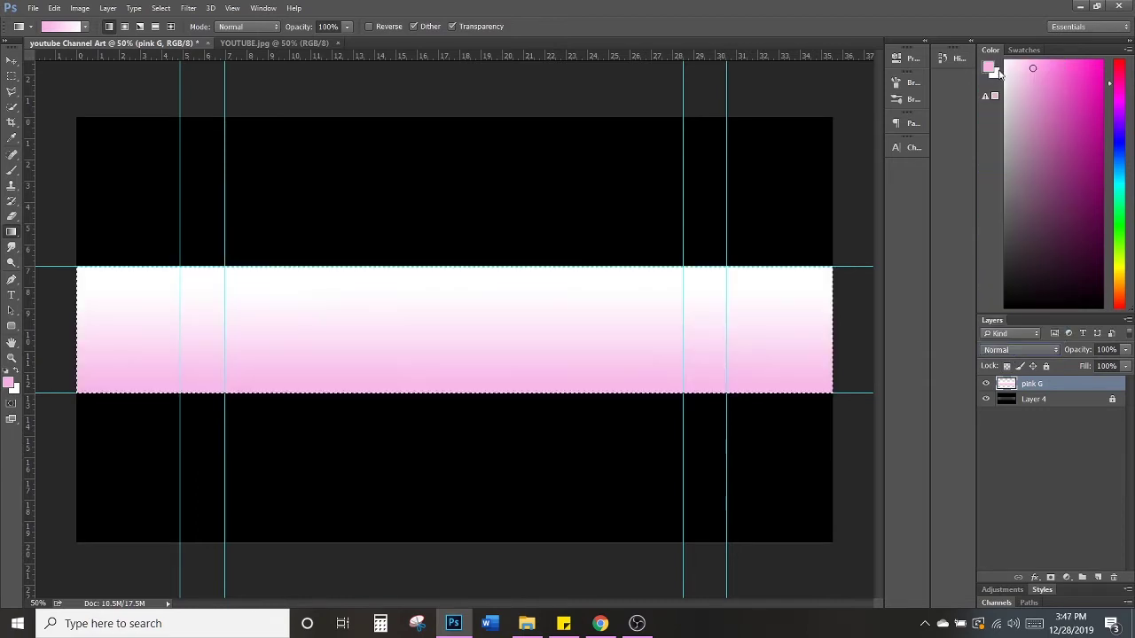
Step: Add a new layer named "Blue G" above the pink G layer
{"action": "left_click", "coordinate": [1082, 577]}
{"action": "double_click", "coordinate": [1034, 383]}
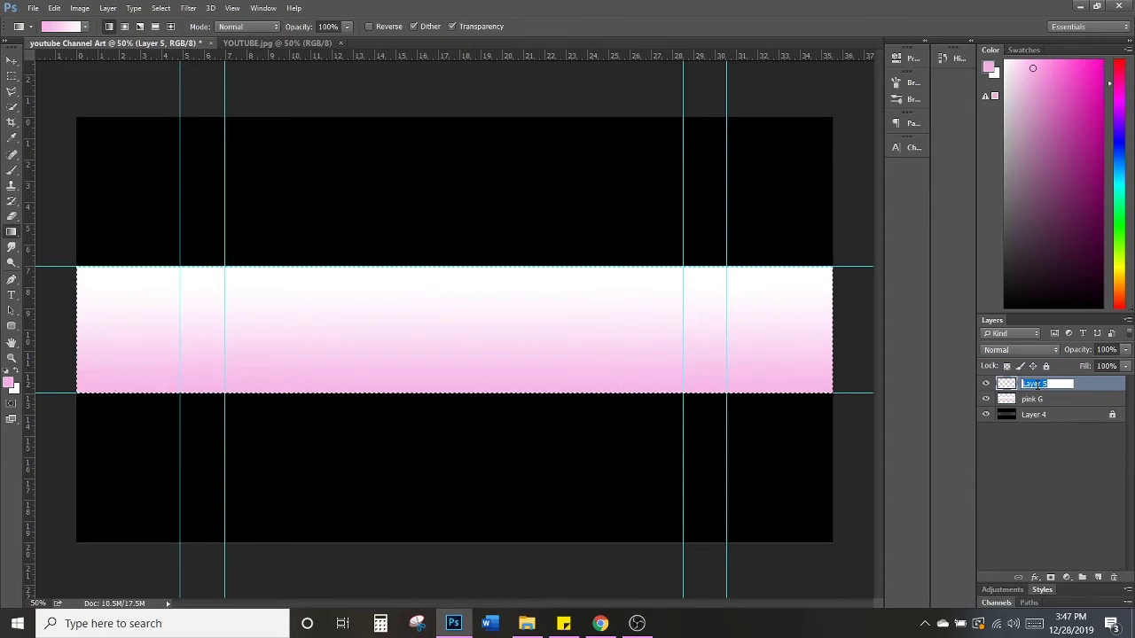
{"action": "type", "text": "Blue G"}
{"action": "key", "text": "Return"}
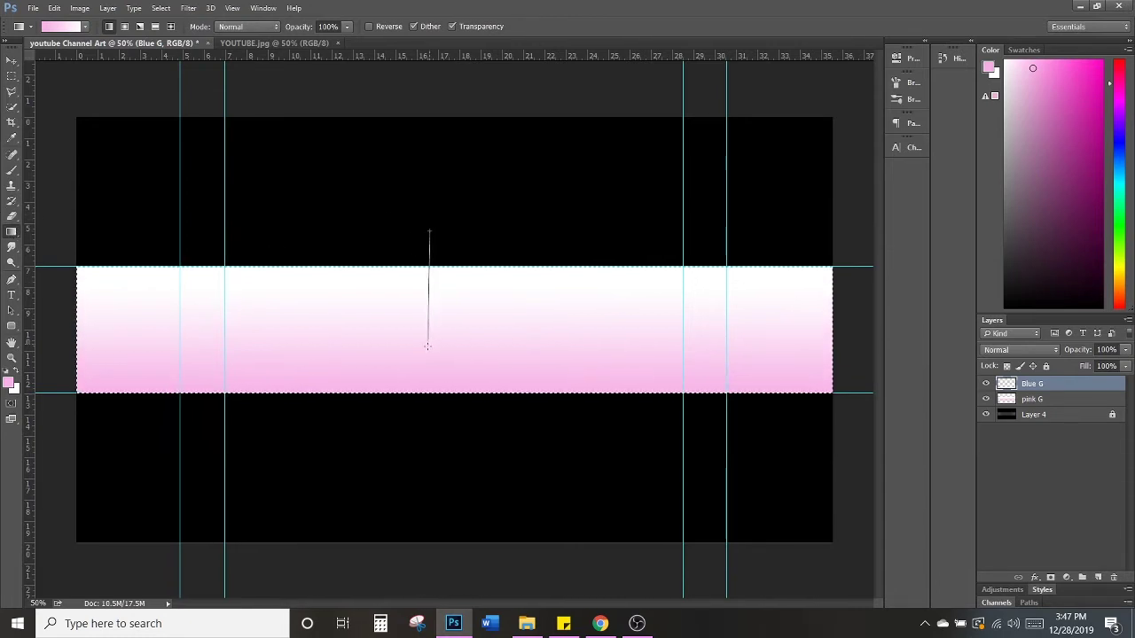
Step: Set the foreground color to light blue afebf6 and fill the Blue G band with a vertical gradient from blue at the upper edge to white
{"action": "left_click_drag", "start_coordinate": [429, 354], "coordinate": [428, 359]}
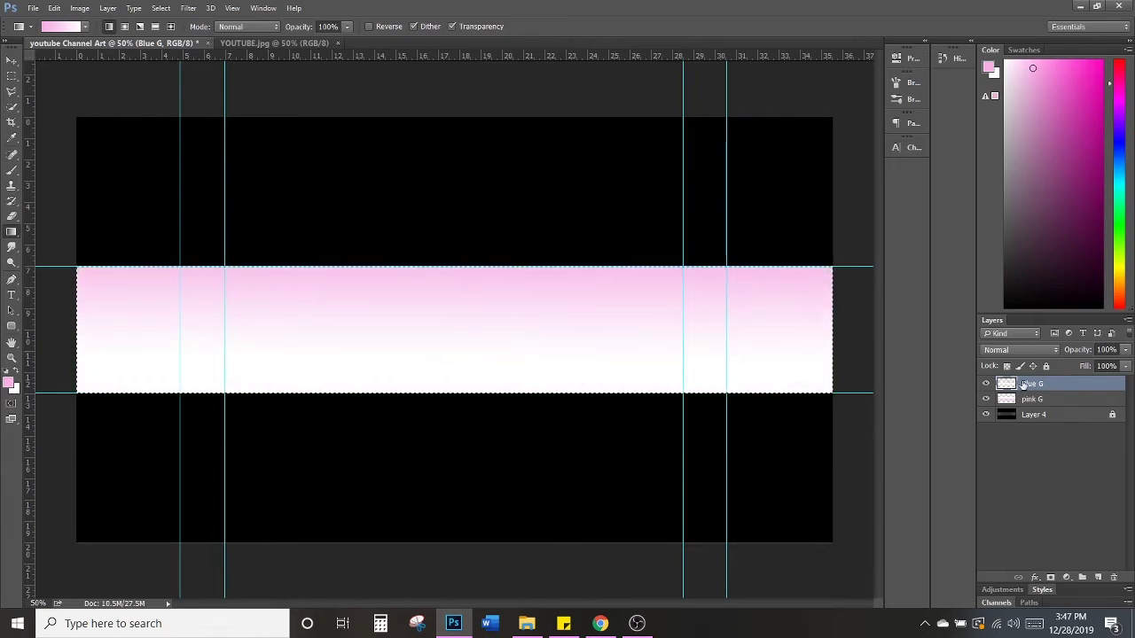
{"action": "left_click", "coordinate": [8, 382]}
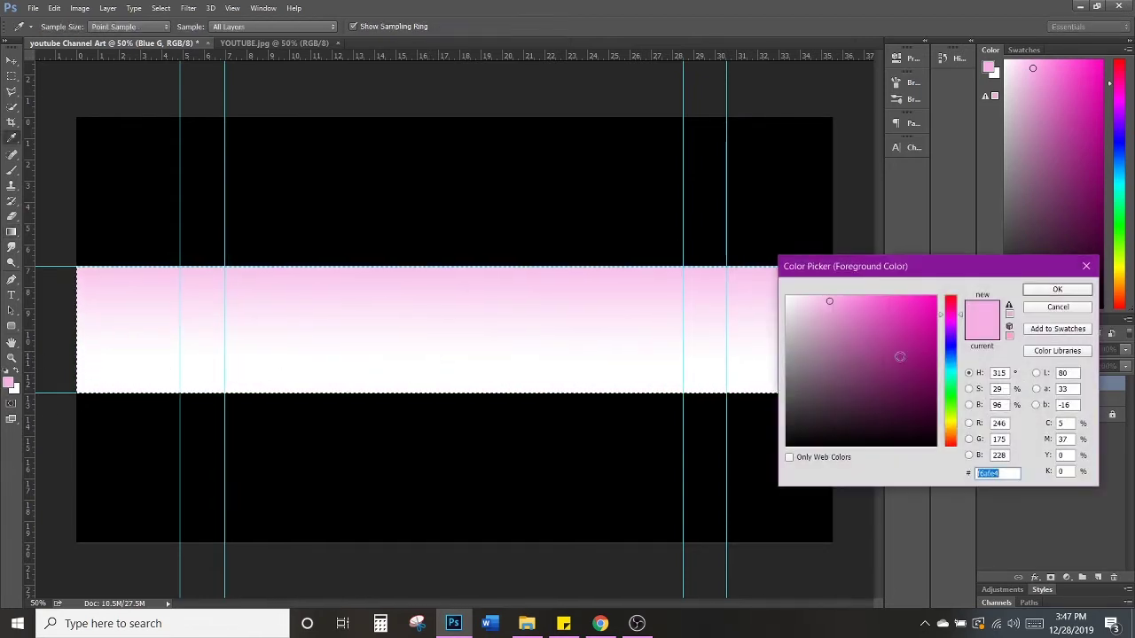
{"action": "left_click", "coordinate": [949, 370]}
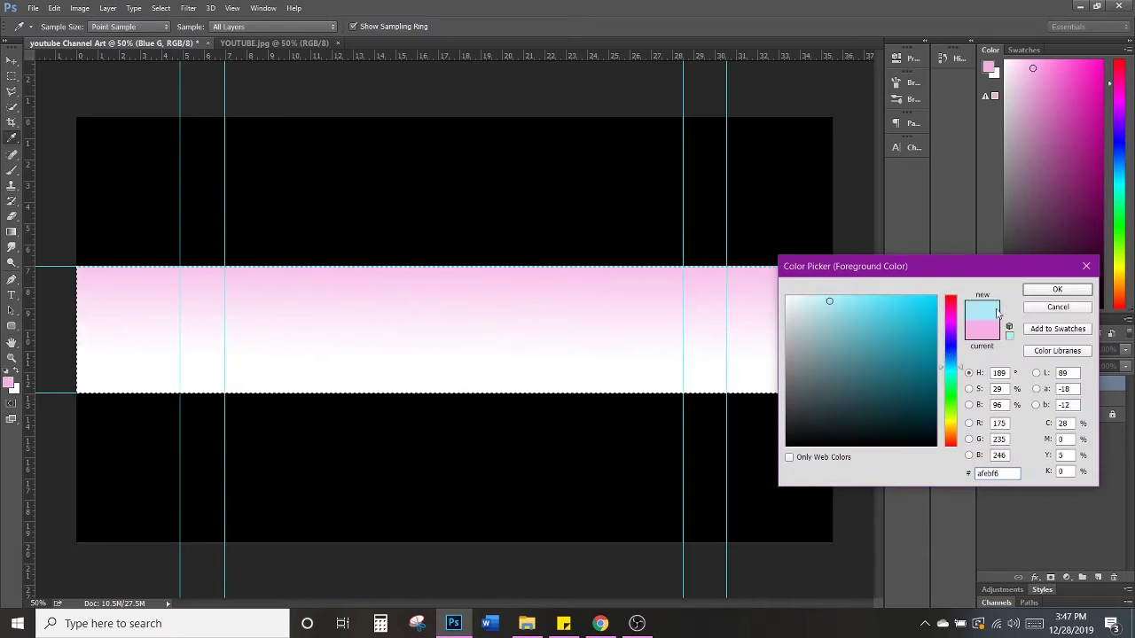
{"action": "left_click", "coordinate": [1057, 290]}
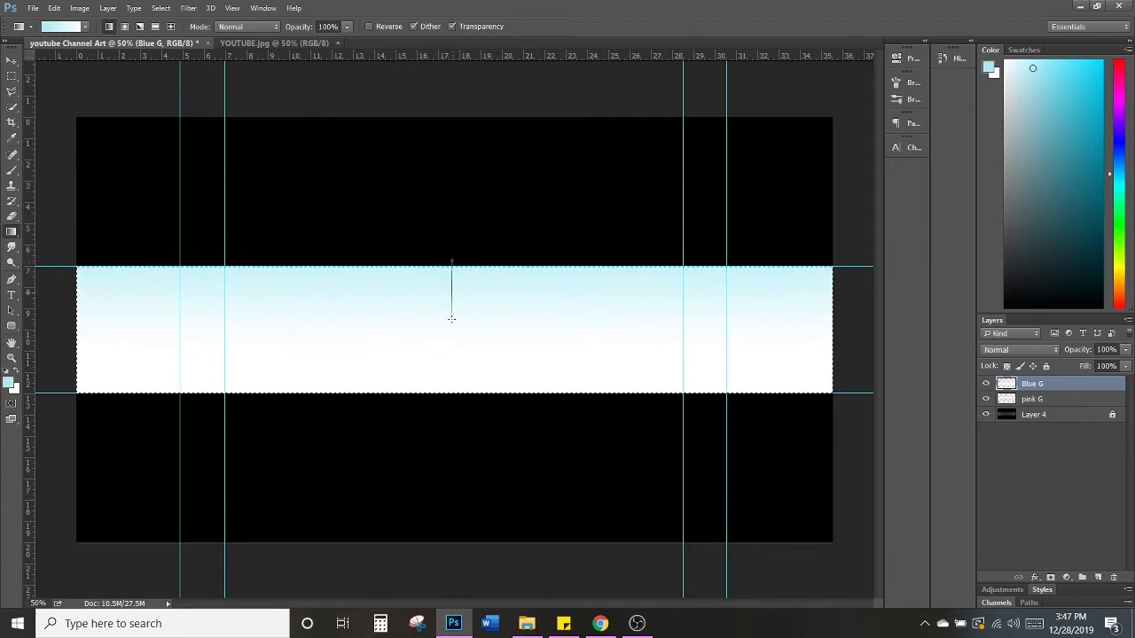
{"action": "left_click_drag", "start_coordinate": [452, 318], "coordinate": [453, 345]}
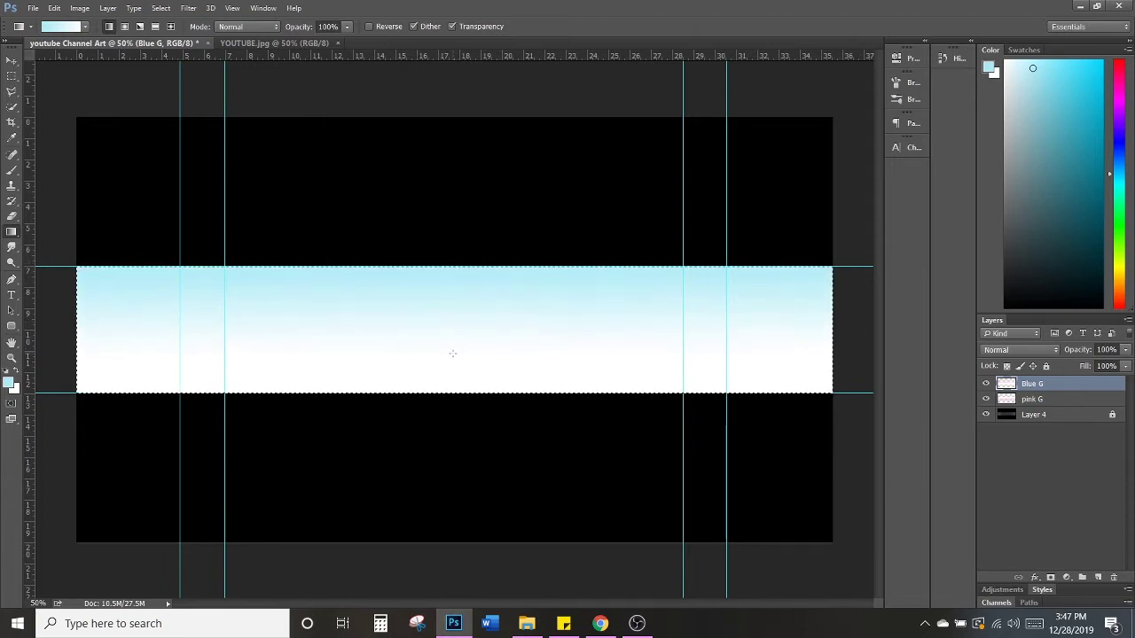
Step: Set the Blue G layer's blend mode to Multiply so it blends with the pink G gradient
{"action": "left_click", "coordinate": [1015, 403]}
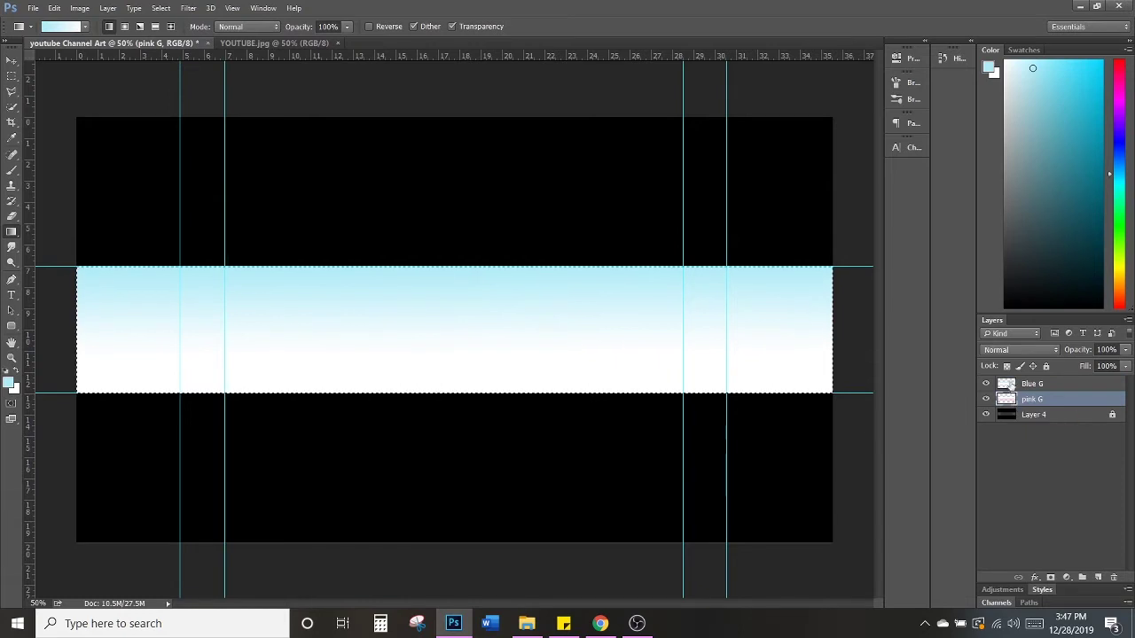
{"action": "left_click", "coordinate": [1027, 385]}
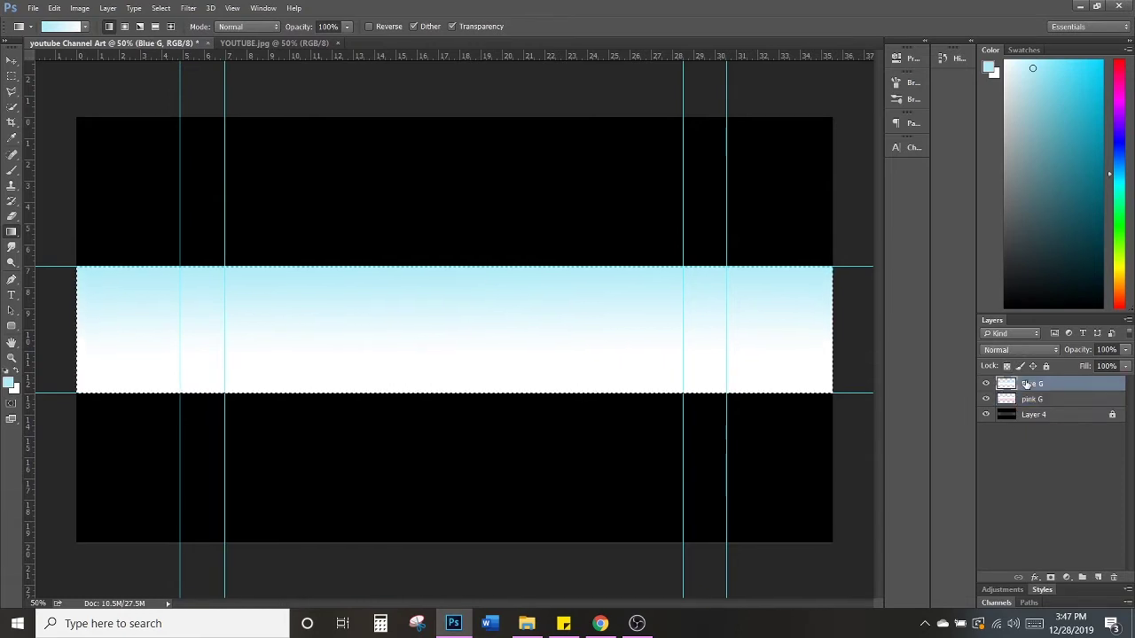
{"action": "left_click", "coordinate": [1024, 354]}
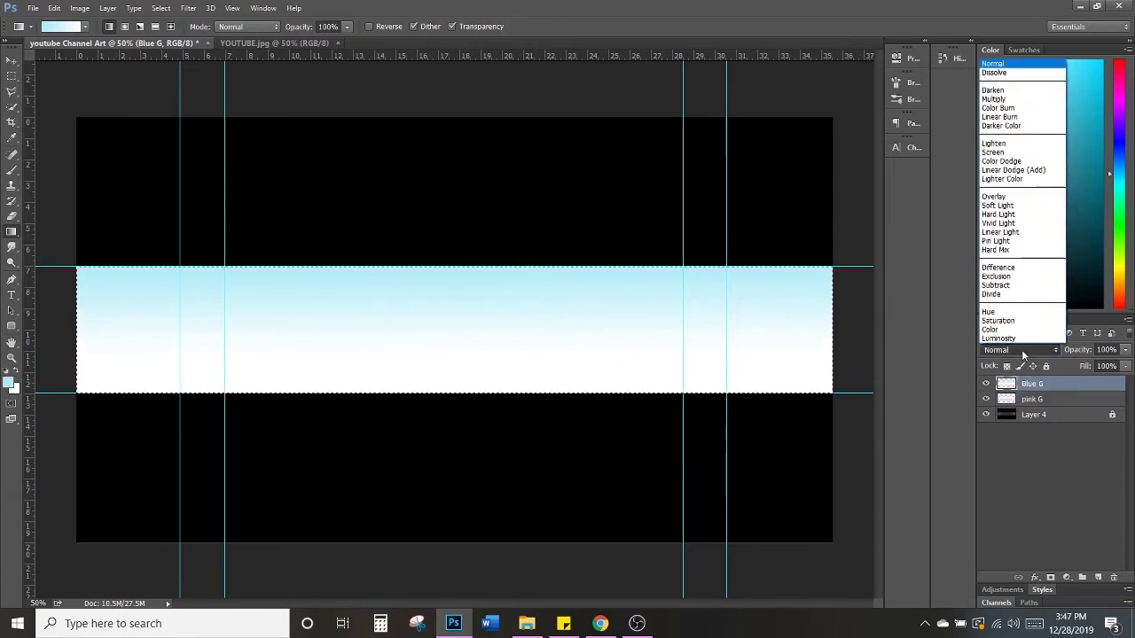
{"action": "left_click", "coordinate": [995, 99]}
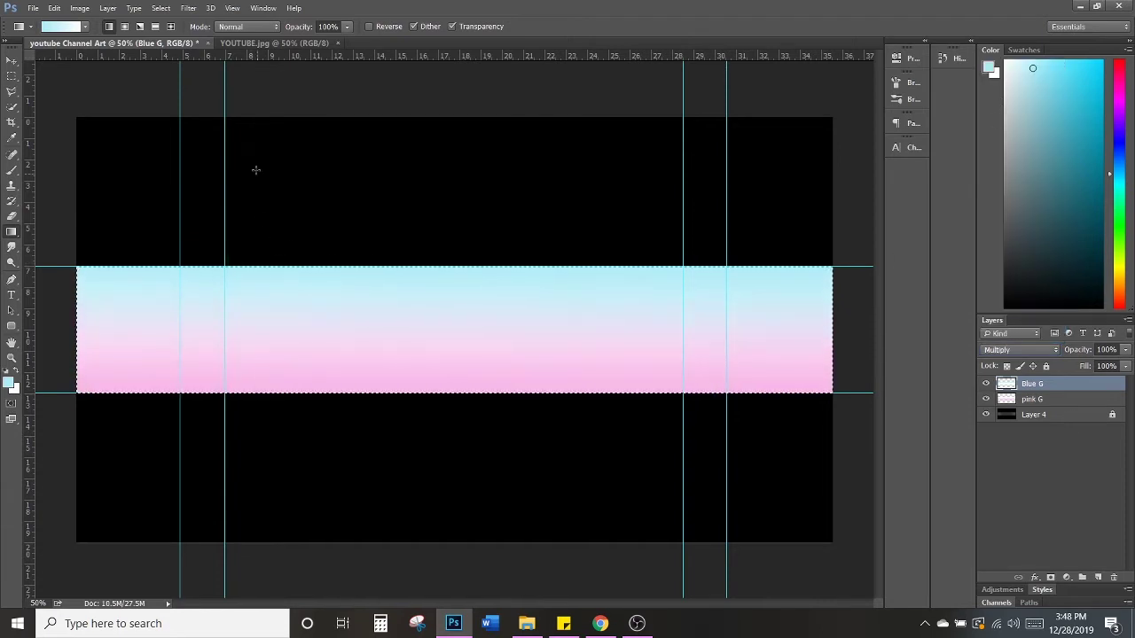
Step: Compare the gradient band with the example banner in YOUTUBE.jpg and choose the Type tool
{"action": "left_click", "coordinate": [244, 43]}
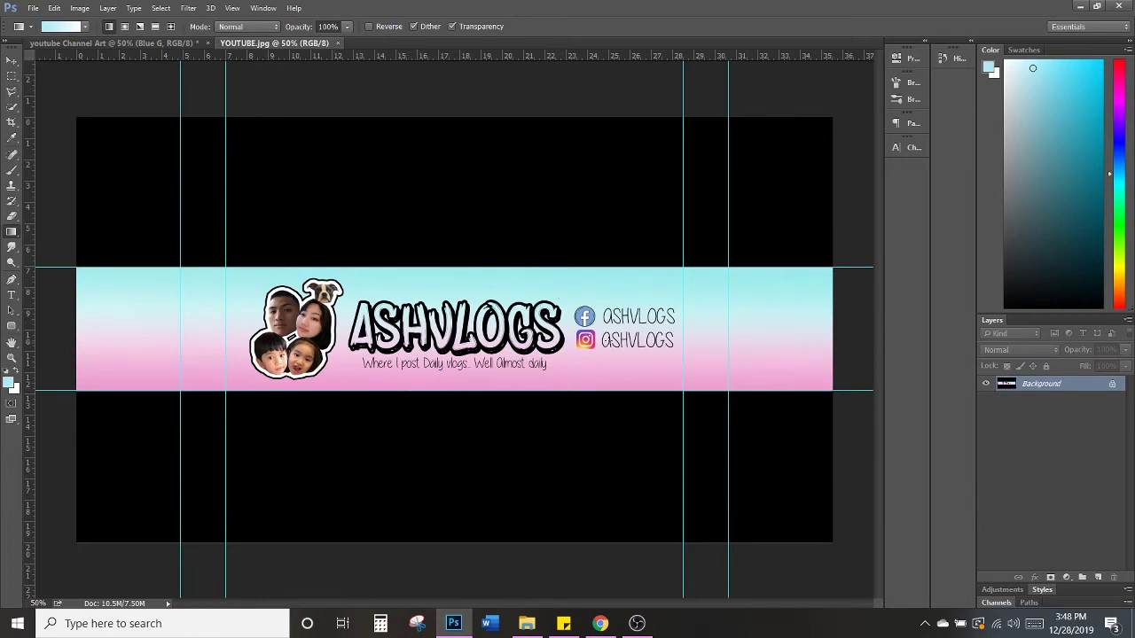
{"action": "left_click", "coordinate": [149, 45]}
{"action": "left_click", "coordinate": [249, 43]}
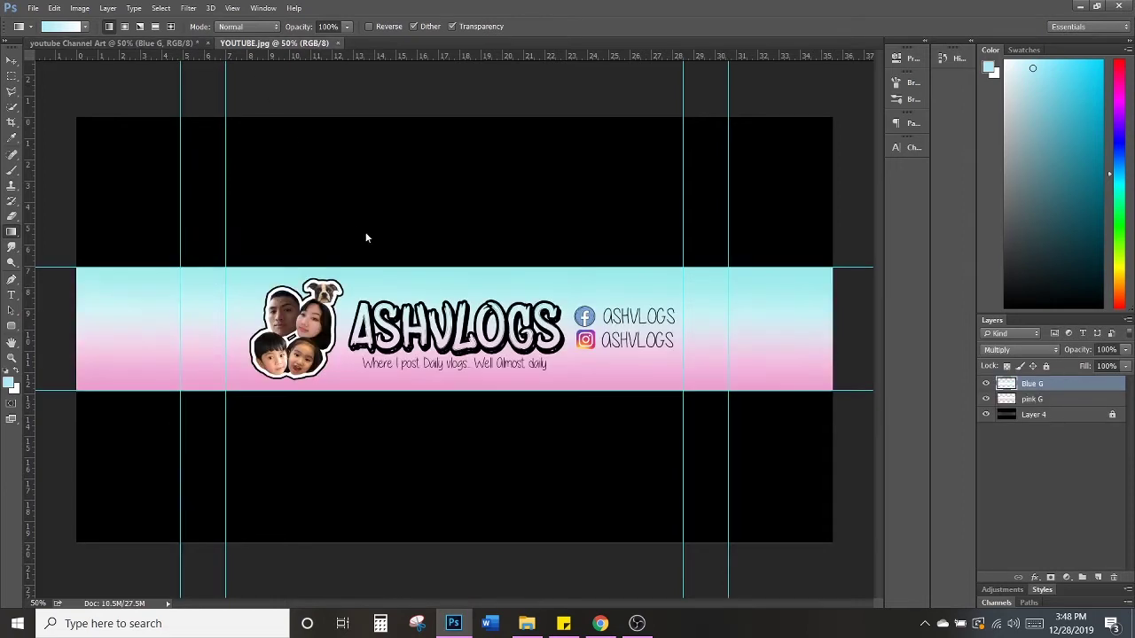
{"action": "key", "text": "t"}
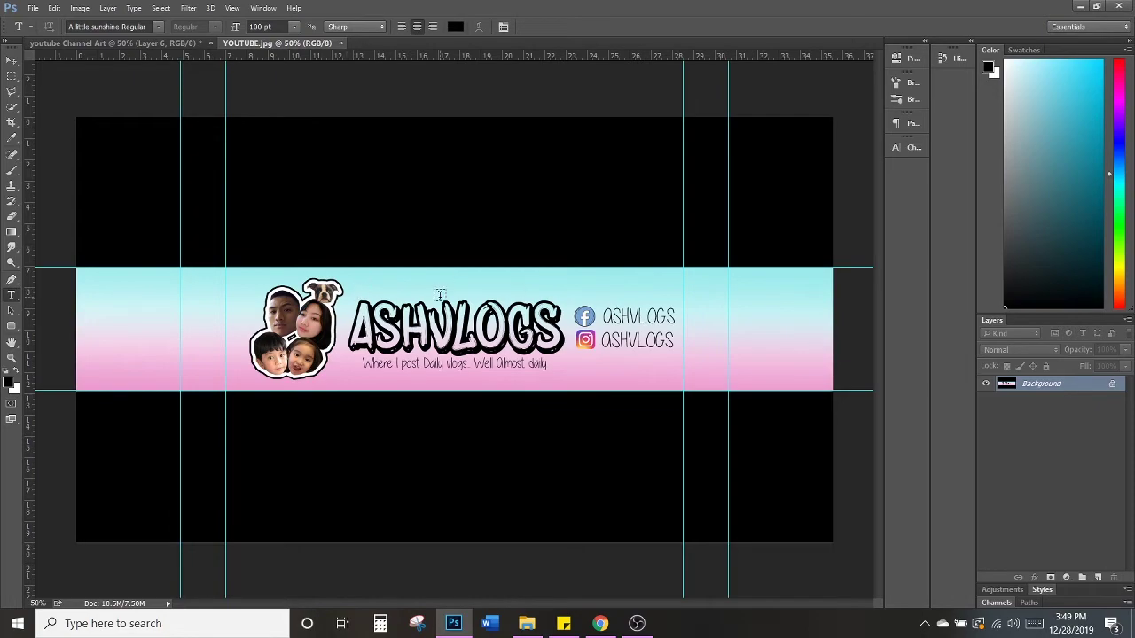
Step: Switch to dafont.com in Chrome, browse the Script fonts and download Kingdrops Script
{"action": "left_click", "coordinate": [600, 624]}
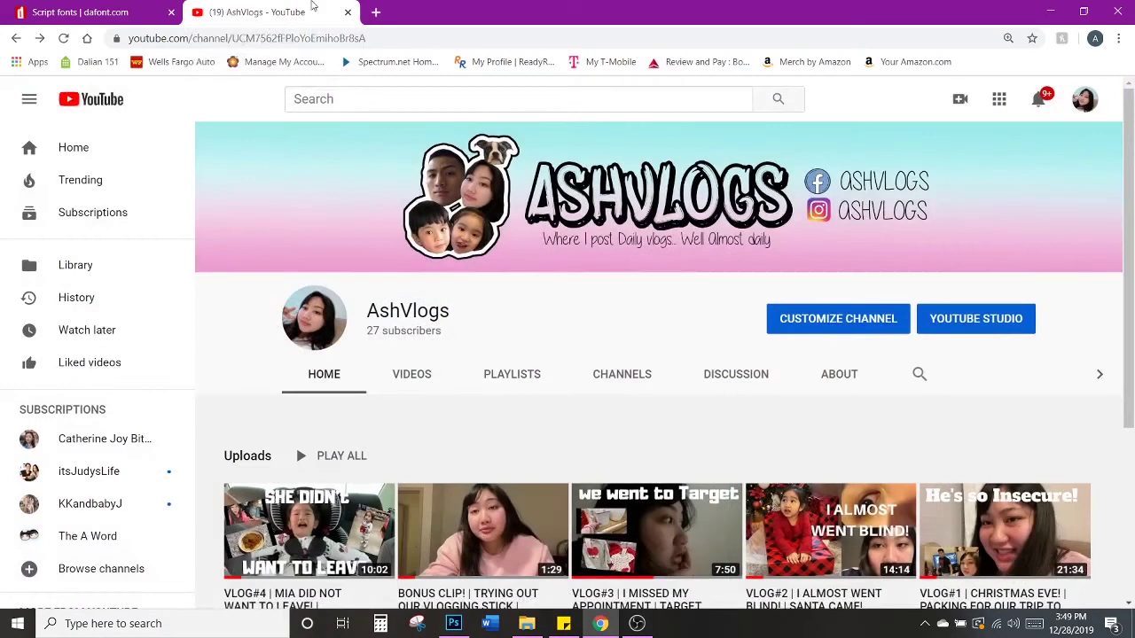
{"action": "left_click", "coordinate": [37, 11]}
{"action": "scroll", "coordinate": [456, 381], "scroll_direction": "up", "scroll_amount": 10}
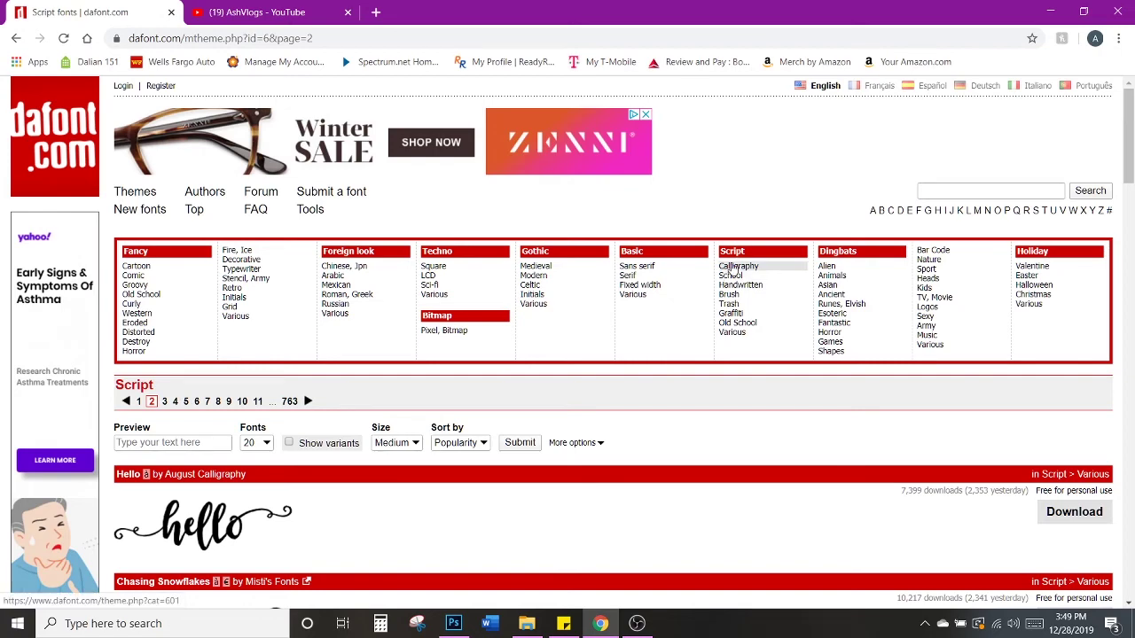
{"action": "left_click", "coordinate": [732, 256]}
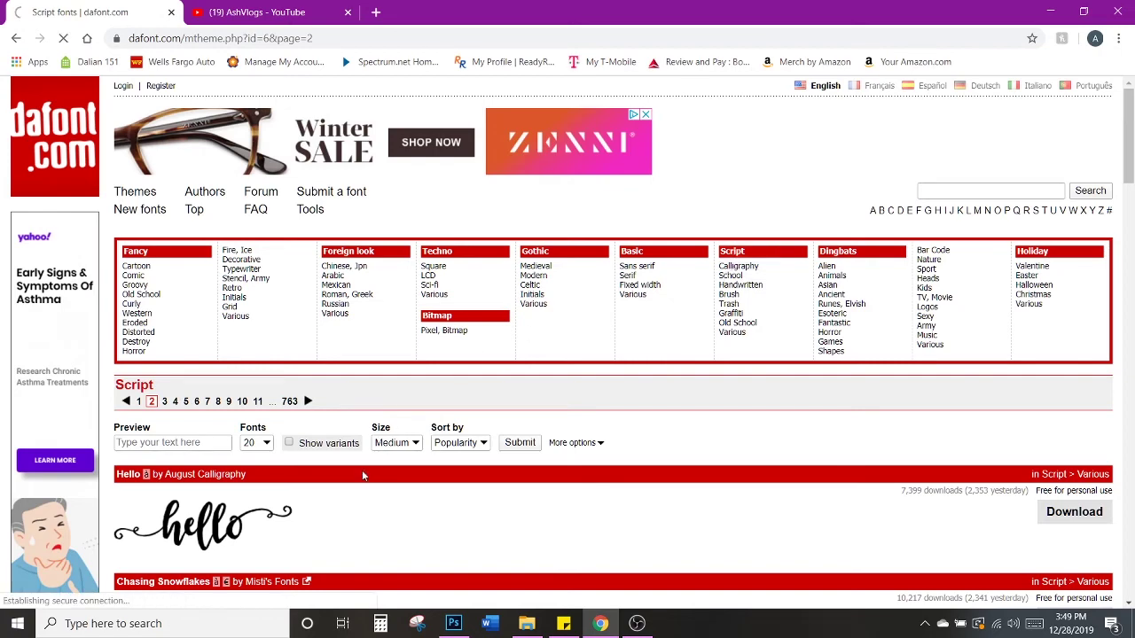
{"action": "scroll", "coordinate": [620, 434], "scroll_direction": "down", "scroll_amount": 4}
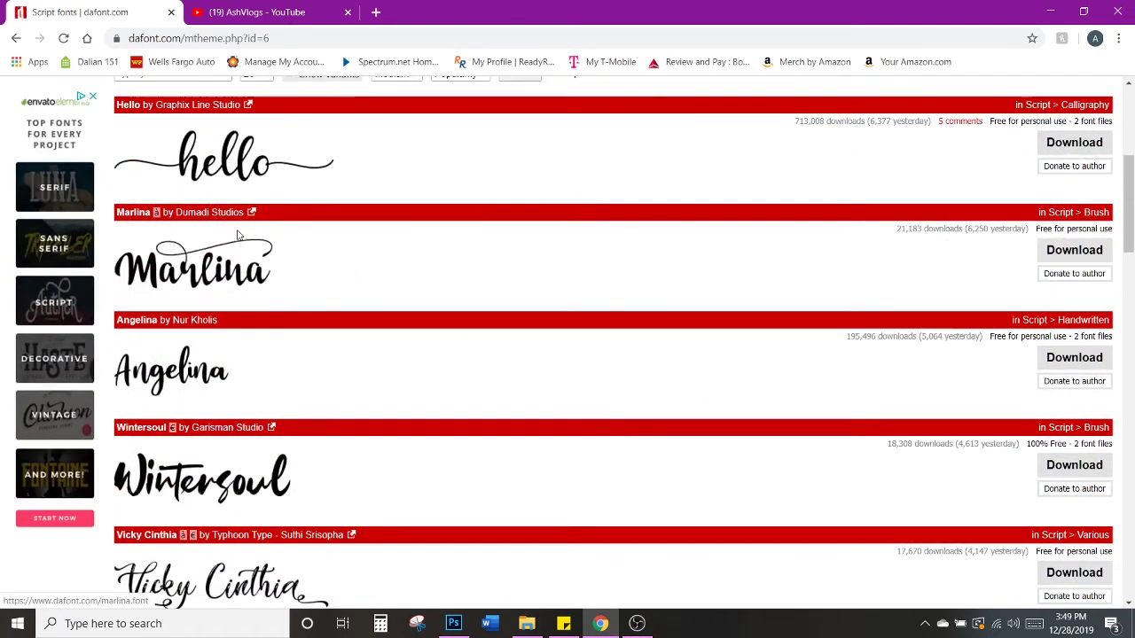
{"action": "scroll", "coordinate": [195, 523], "scroll_direction": "down", "scroll_amount": 3}
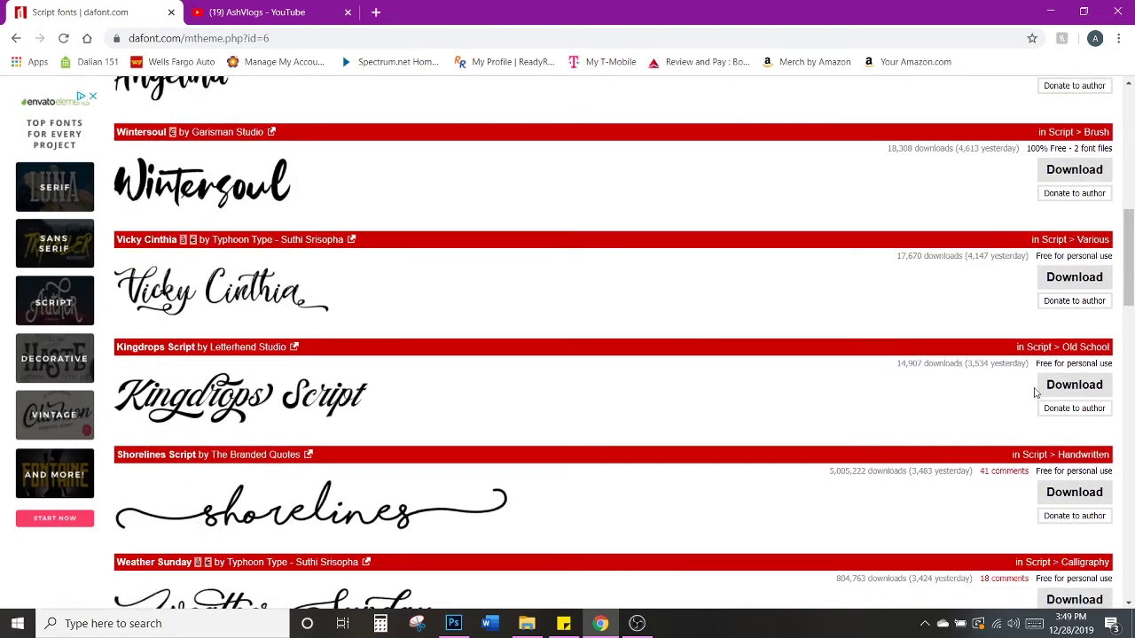
{"action": "left_click", "coordinate": [1060, 388]}
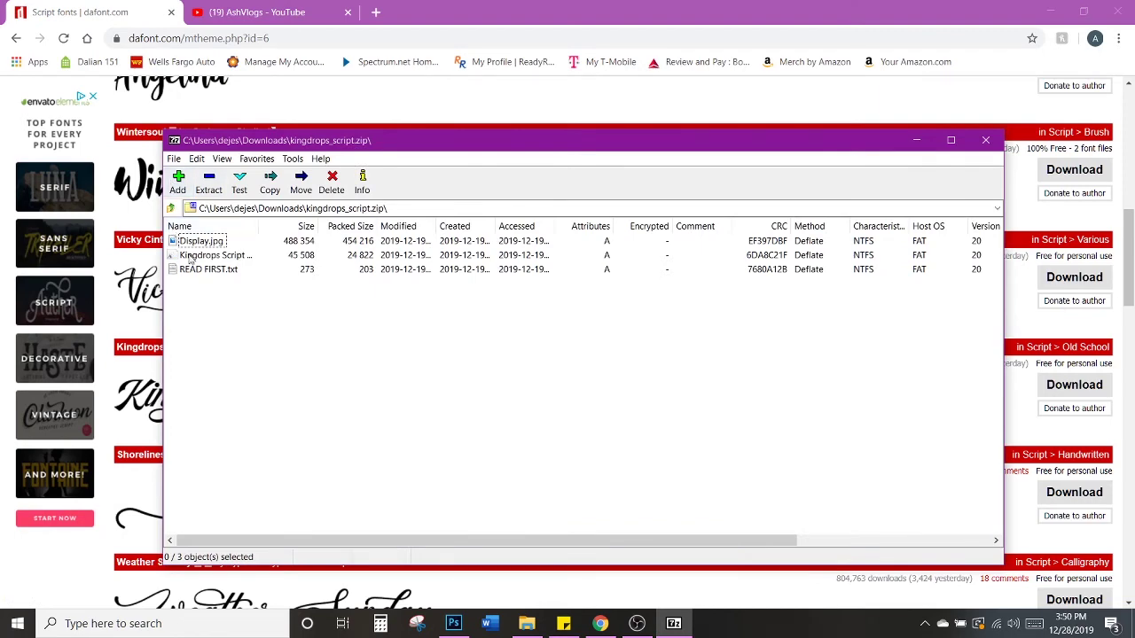
Step: Install the Kingdrops Script font from the downloaded archive, and close the font preview and archive windows
{"action": "left_click", "coordinate": [190, 256]}
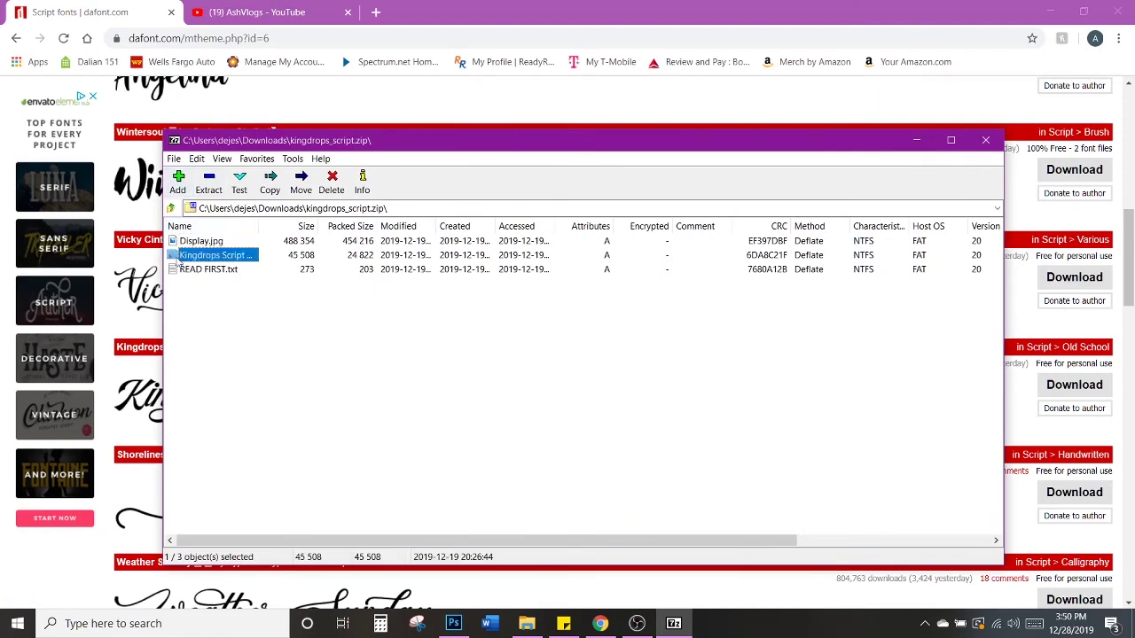
{"action": "double_click", "coordinate": [213, 257]}
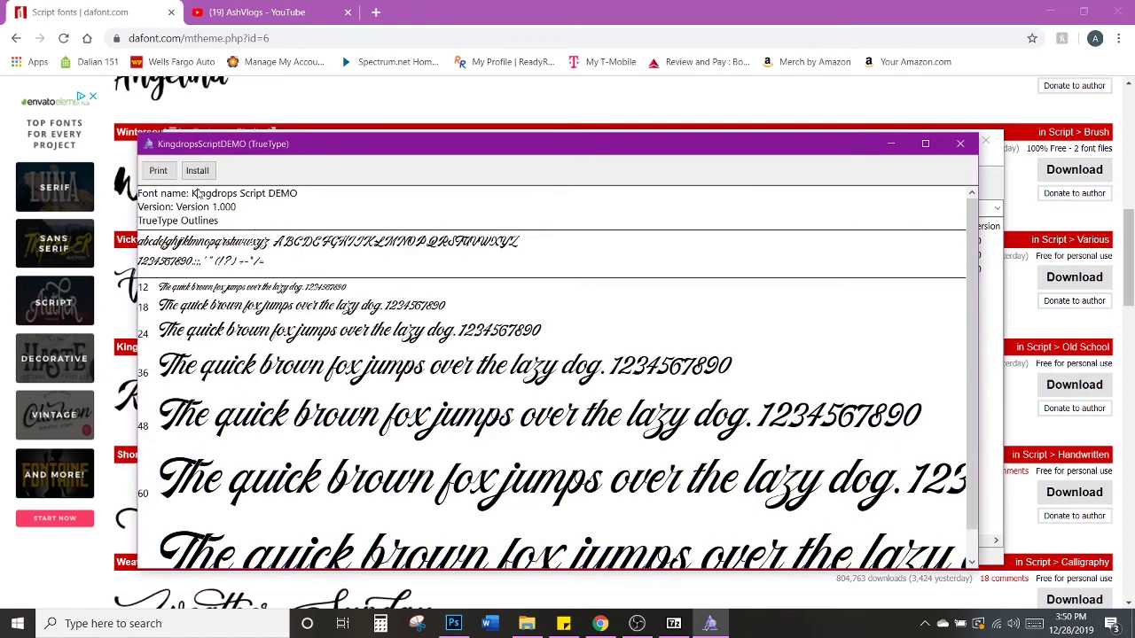
{"action": "left_click", "coordinate": [199, 172]}
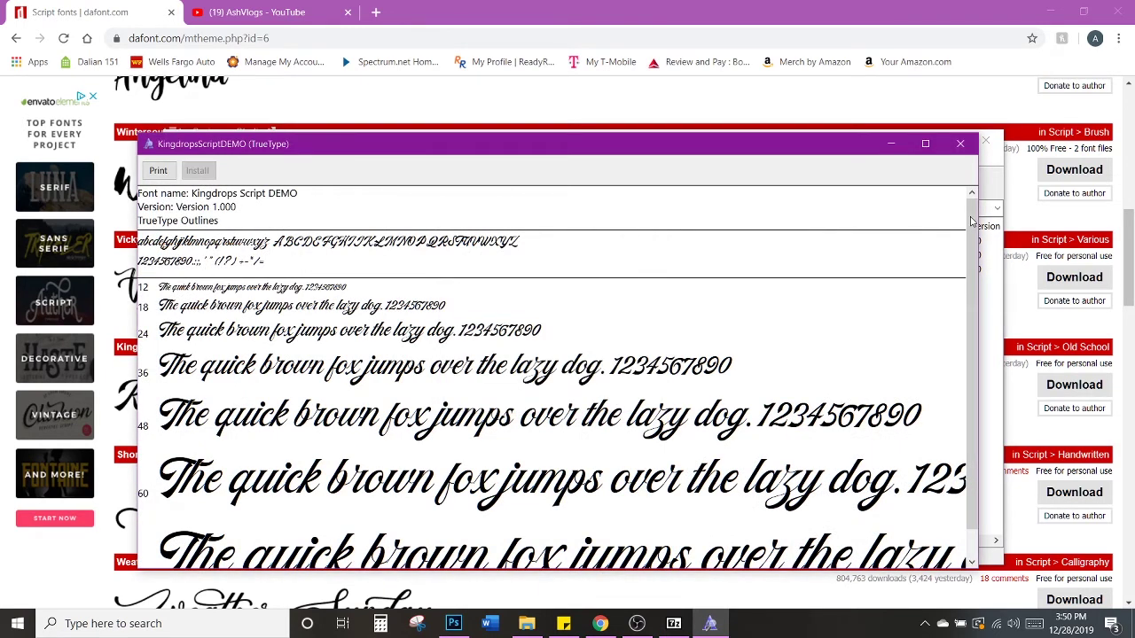
{"action": "left_click", "coordinate": [961, 144]}
{"action": "left_click", "coordinate": [985, 142]}
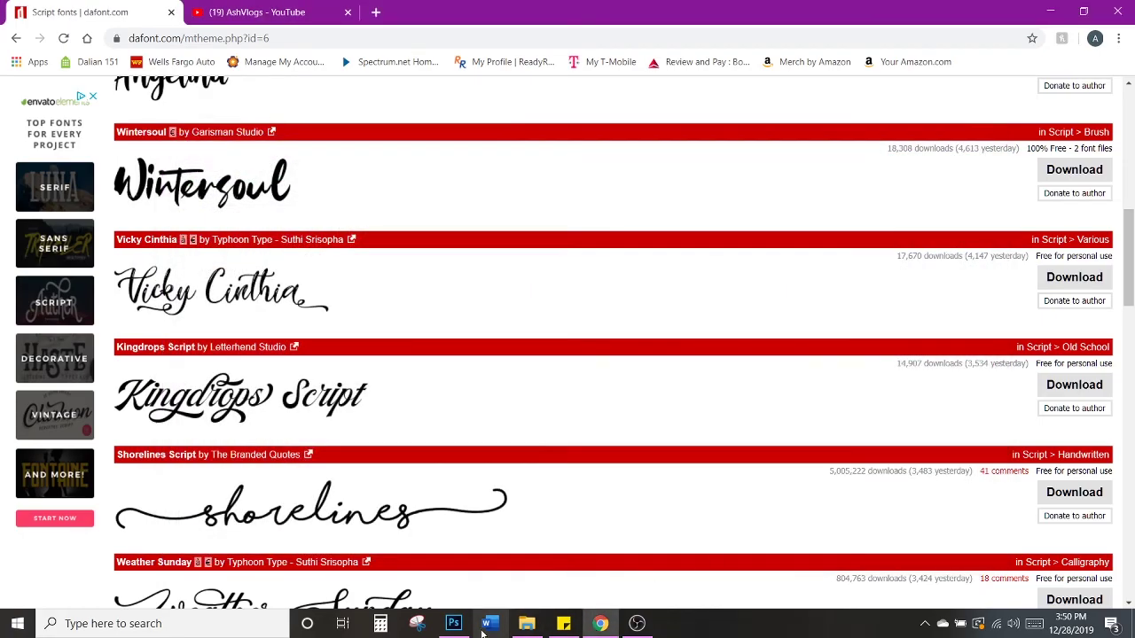
Step: Switch back to Photoshop and add the text "aSHVLOGS" in a text box across the middle of the channel art's gradient band
{"action": "left_click", "coordinate": [454, 624]}
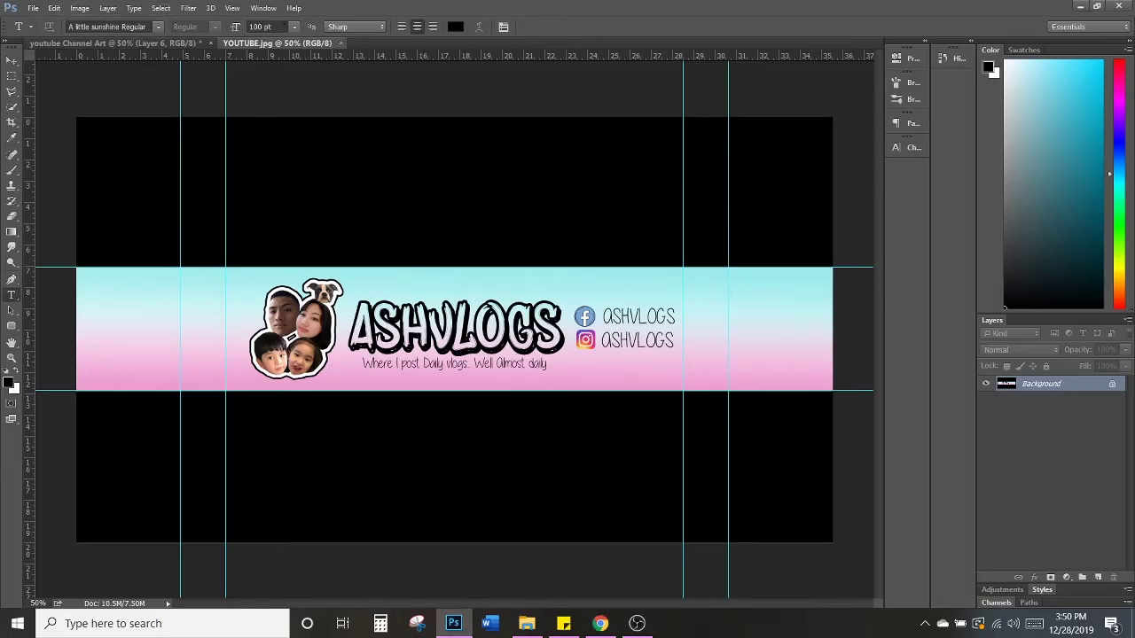
{"action": "left_click", "coordinate": [182, 44]}
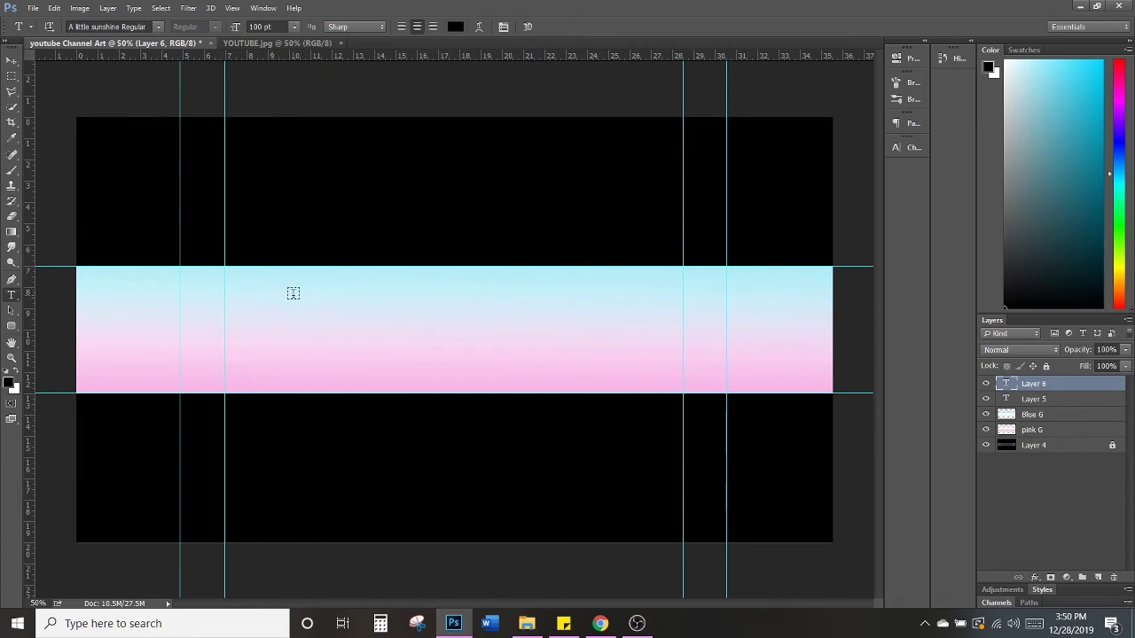
{"action": "left_click_drag", "start_coordinate": [290, 295], "coordinate": [633, 374]}
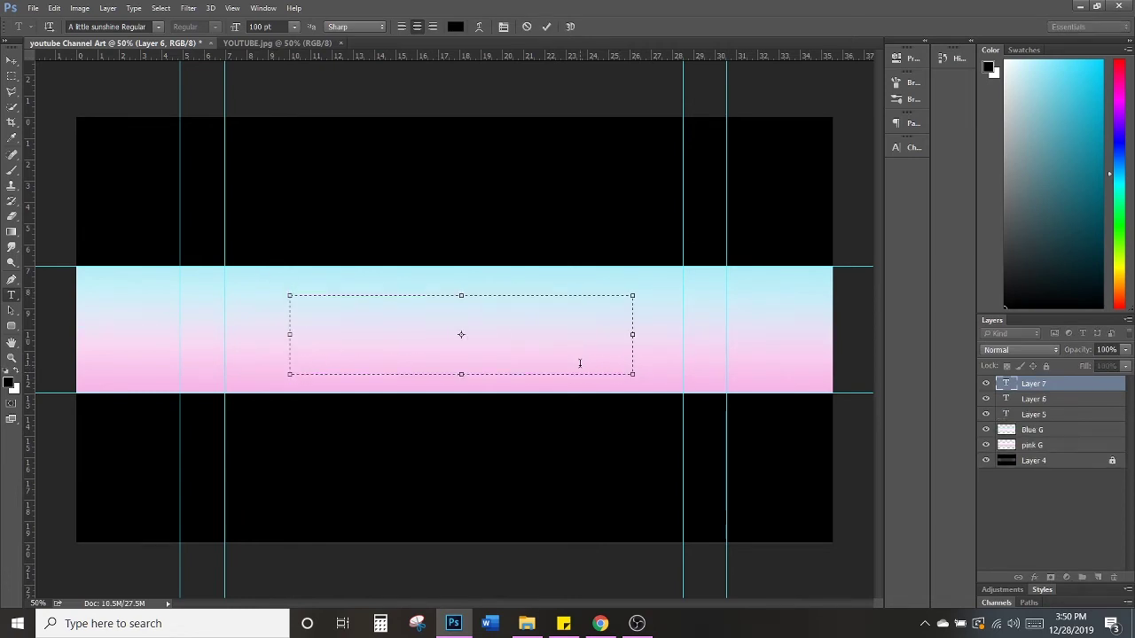
{"action": "type", "text": "aSHVLOGS"}
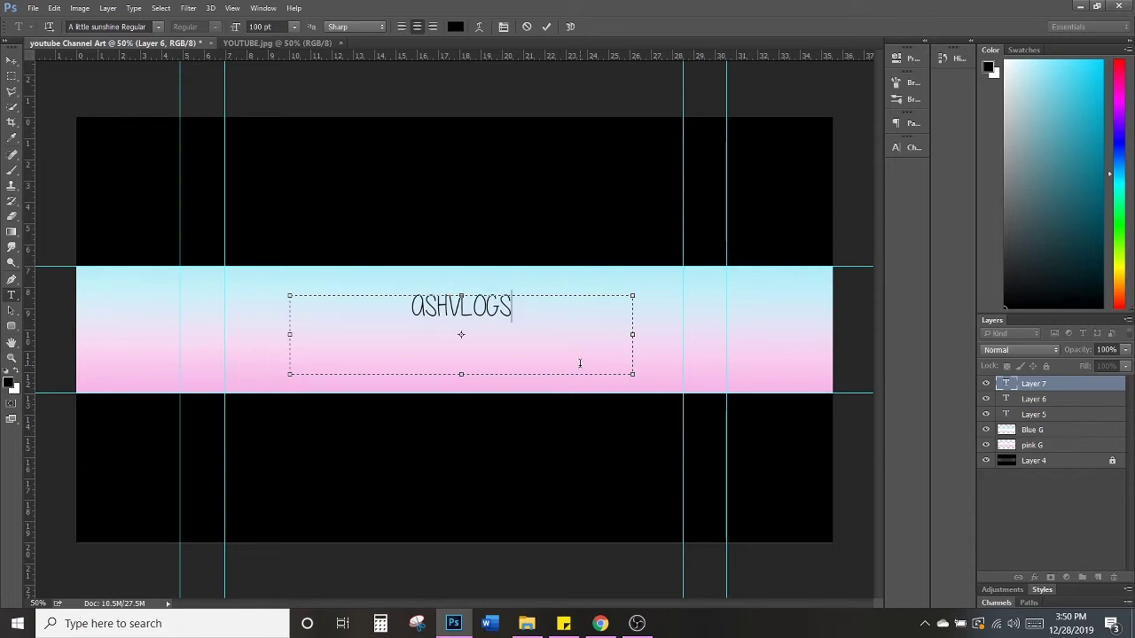
Step: Change the font of the ASHVLOGS text to Bombing Regular
{"action": "key", "text": "ctrl+a"}
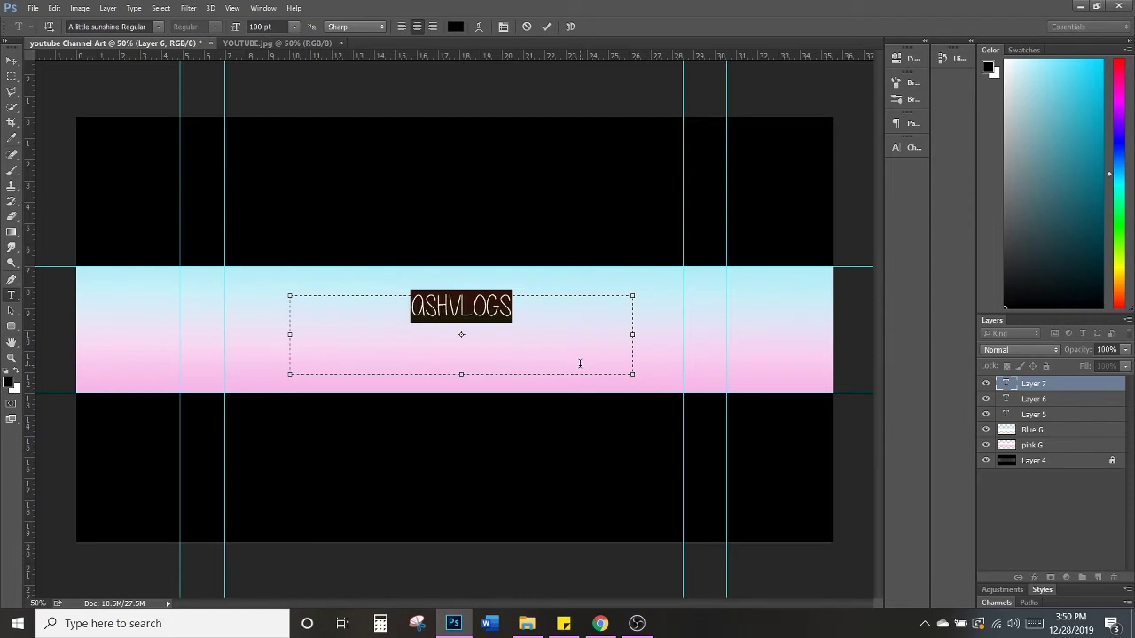
{"action": "left_click", "coordinate": [158, 28]}
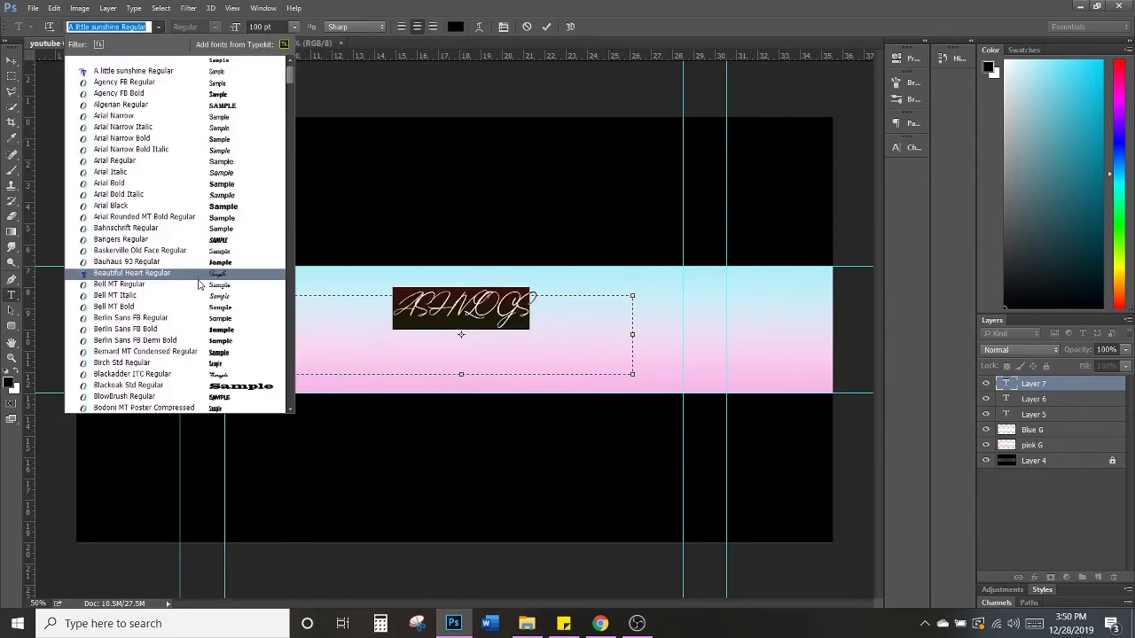
{"action": "scroll", "coordinate": [202, 332], "scroll_direction": "down", "scroll_amount": 2}
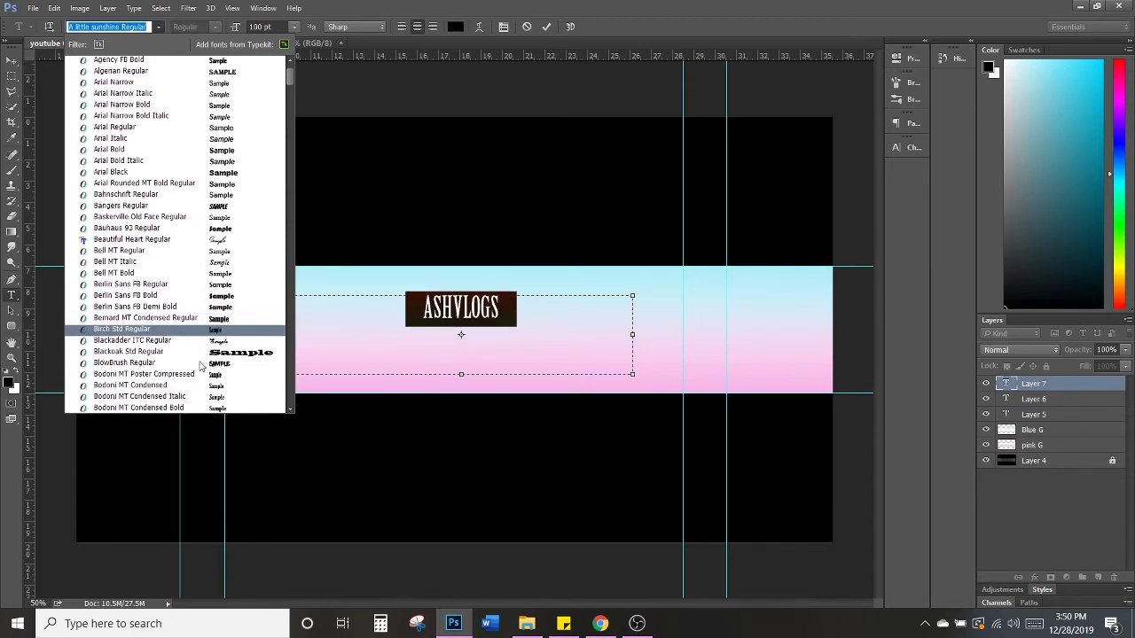
{"action": "scroll", "coordinate": [199, 370], "scroll_direction": "down", "scroll_amount": 4}
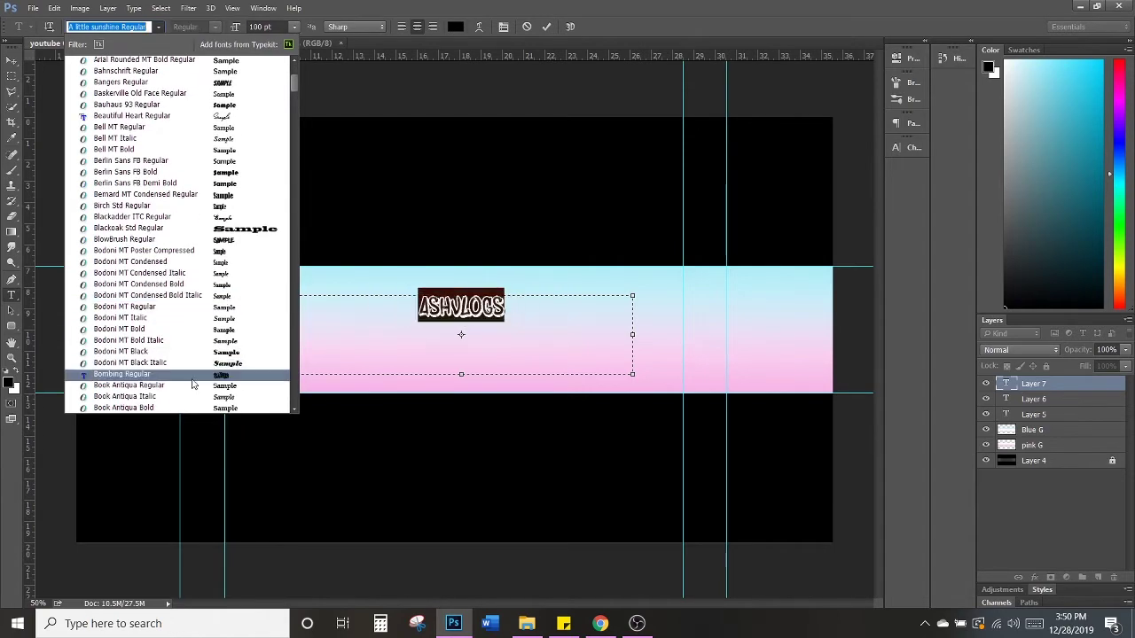
{"action": "left_click", "coordinate": [192, 377]}
{"action": "left_click", "coordinate": [334, 344]}
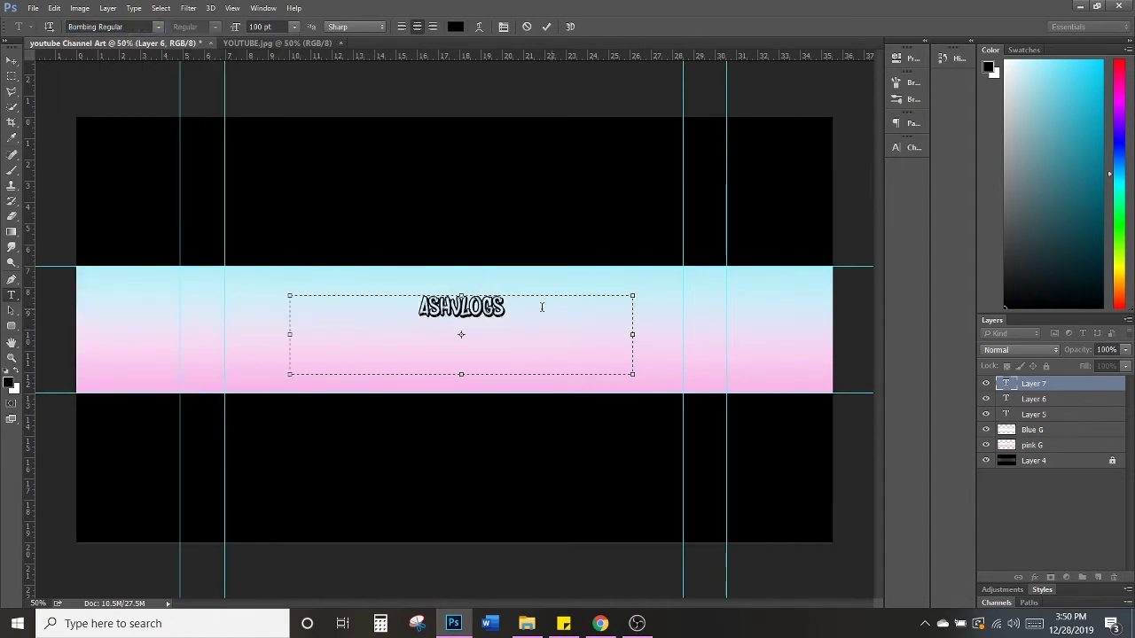
Step: Set the font size of the whole ASHVLOGS text to 250 pt
{"action": "left_click_drag", "start_coordinate": [577, 319], "coordinate": [325, 325]}
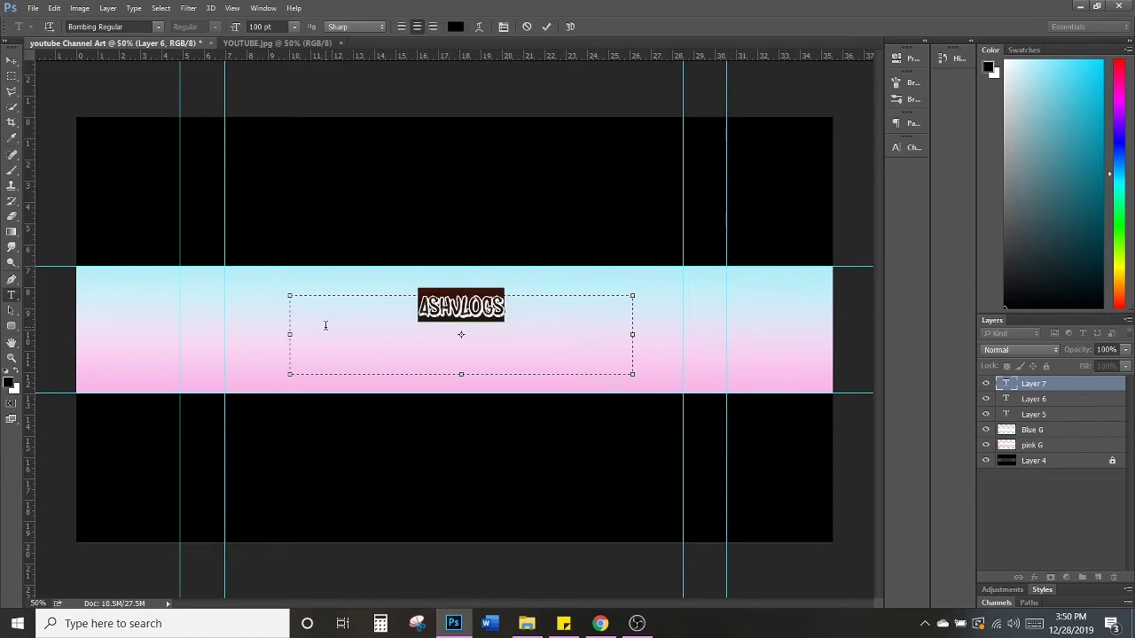
{"action": "left_click", "coordinate": [279, 27]}
{"action": "type", "text": "2"}
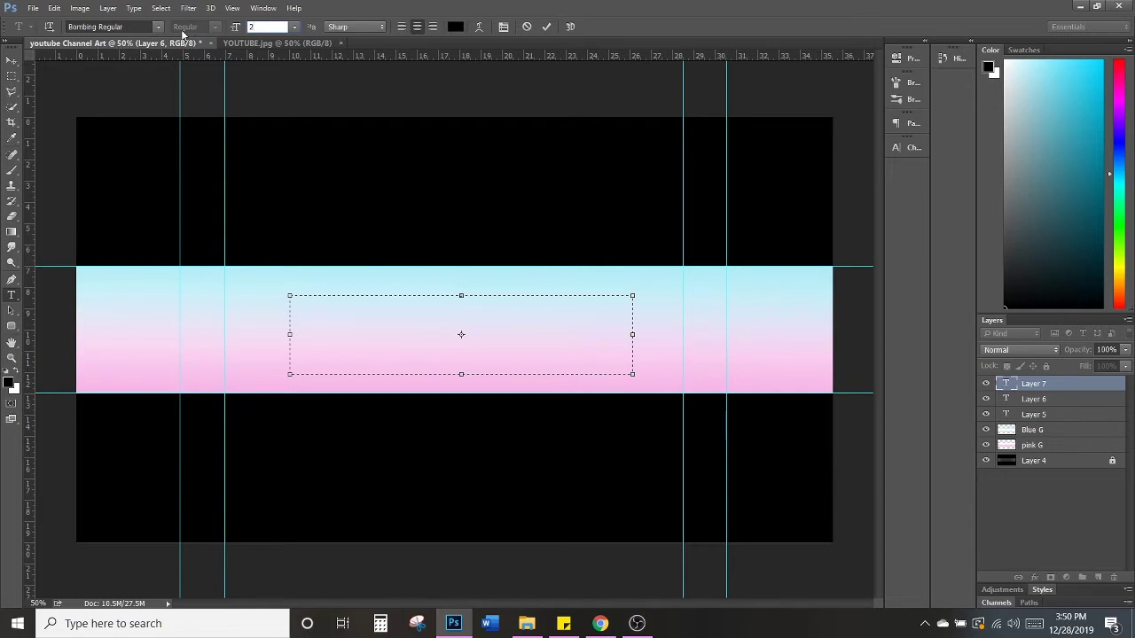
{"action": "type", "text": "50"}
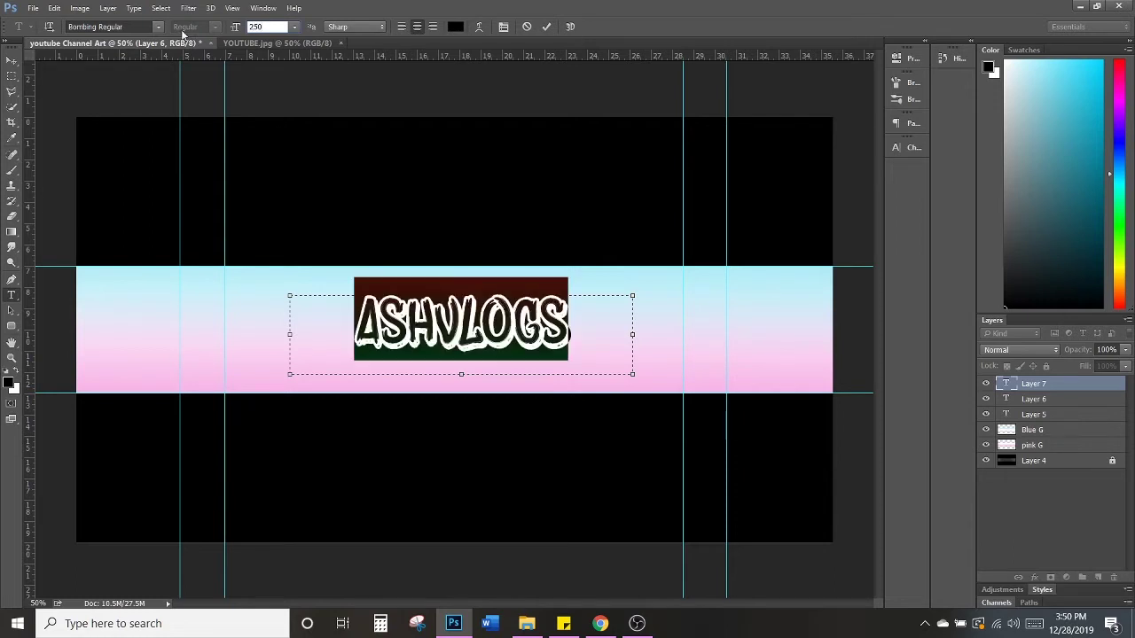
Step: Try a 300 pt size for the ASHVLOGS text, and set it back to 250 pt
{"action": "key", "text": "BackSpace"}
{"action": "key", "text": "BackSpace"}
{"action": "key", "text": "BackSpace"}
{"action": "type", "text": "3"}
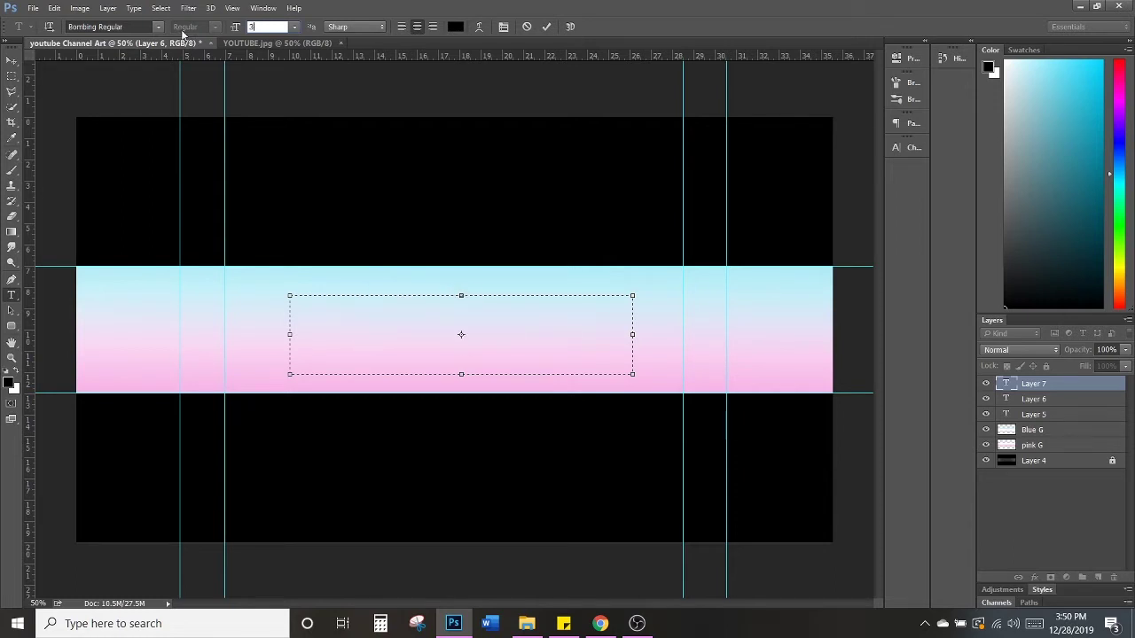
{"action": "type", "text": "00"}
{"action": "key", "text": "BackSpace"}
{"action": "key", "text": "BackSpace"}
{"action": "key", "text": "BackSpace"}
{"action": "type", "text": "250"}
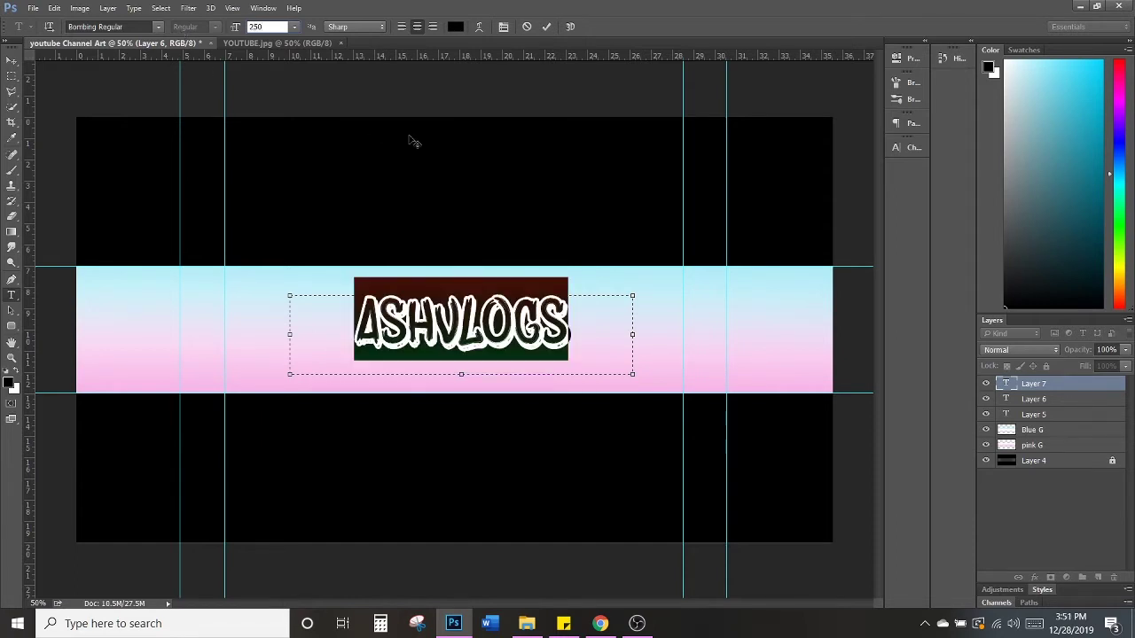
{"action": "left_click", "coordinate": [565, 331]}
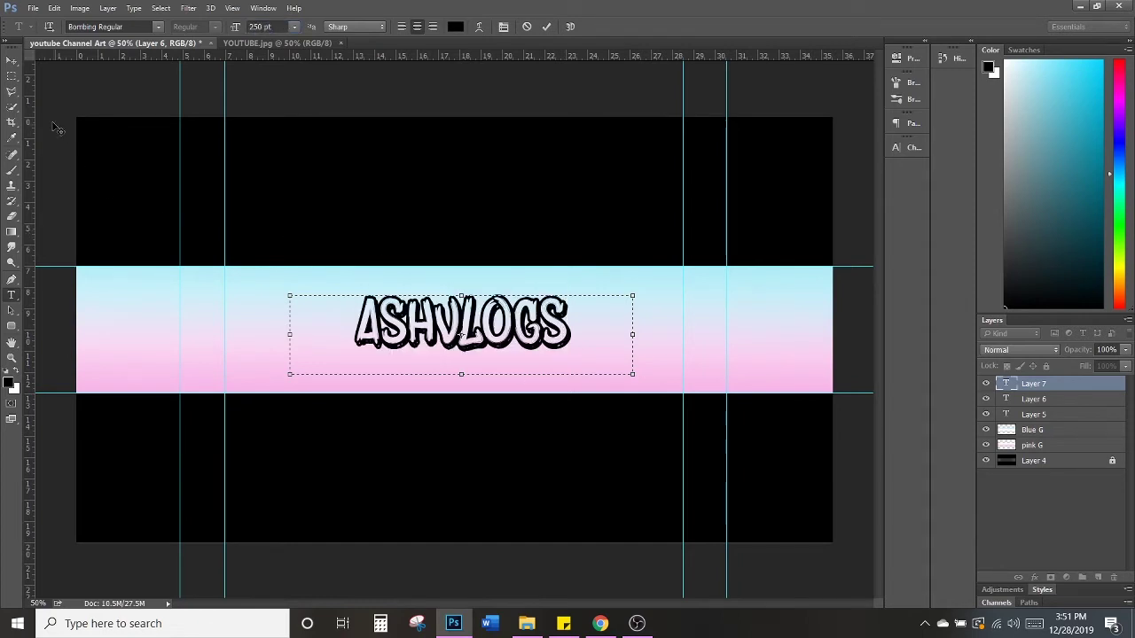
Step: Centre the ASHVLOGS text horizontally on the gradient band and compare its placement with the example in YOUTUBE.jpg
{"action": "left_click", "coordinate": [10, 60]}
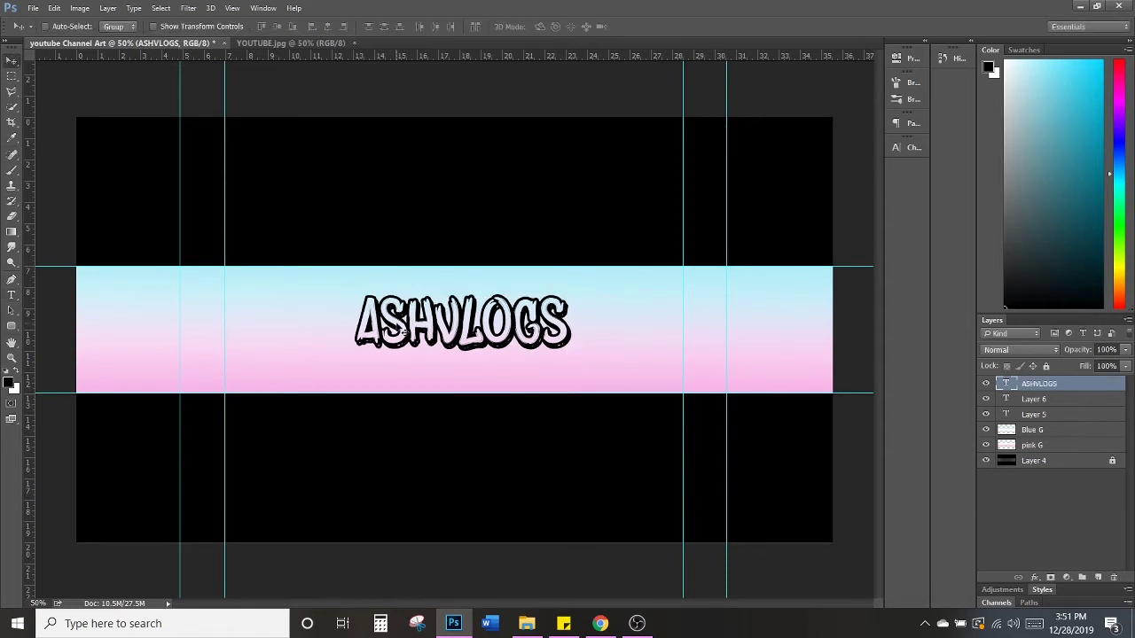
{"action": "left_click_drag", "start_coordinate": [398, 325], "coordinate": [472, 337]}
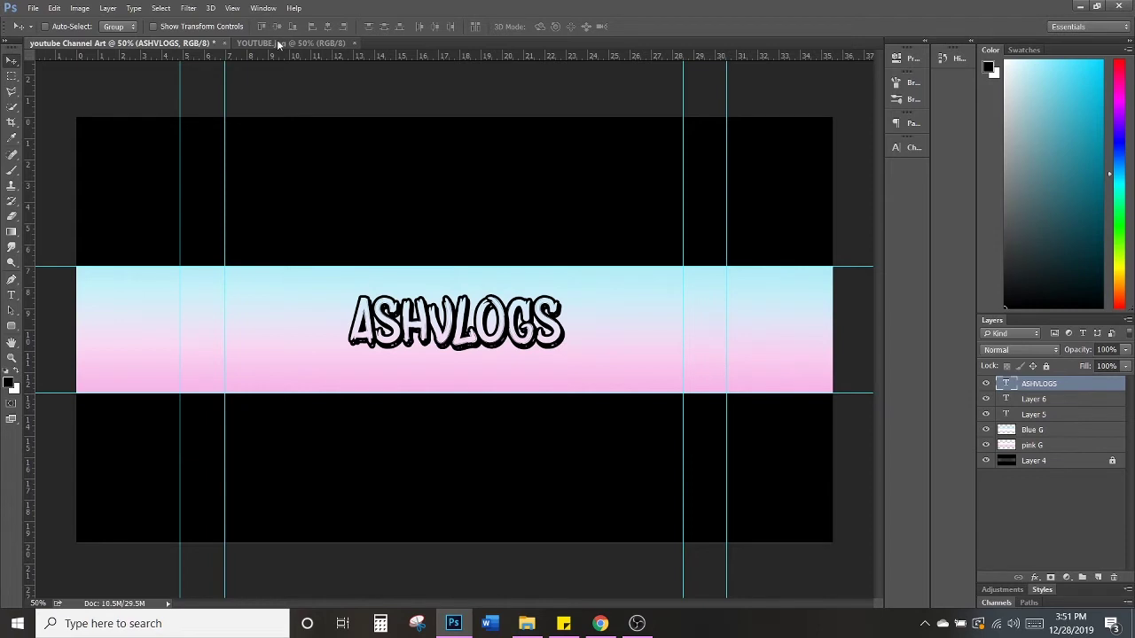
{"action": "left_click", "coordinate": [277, 41]}
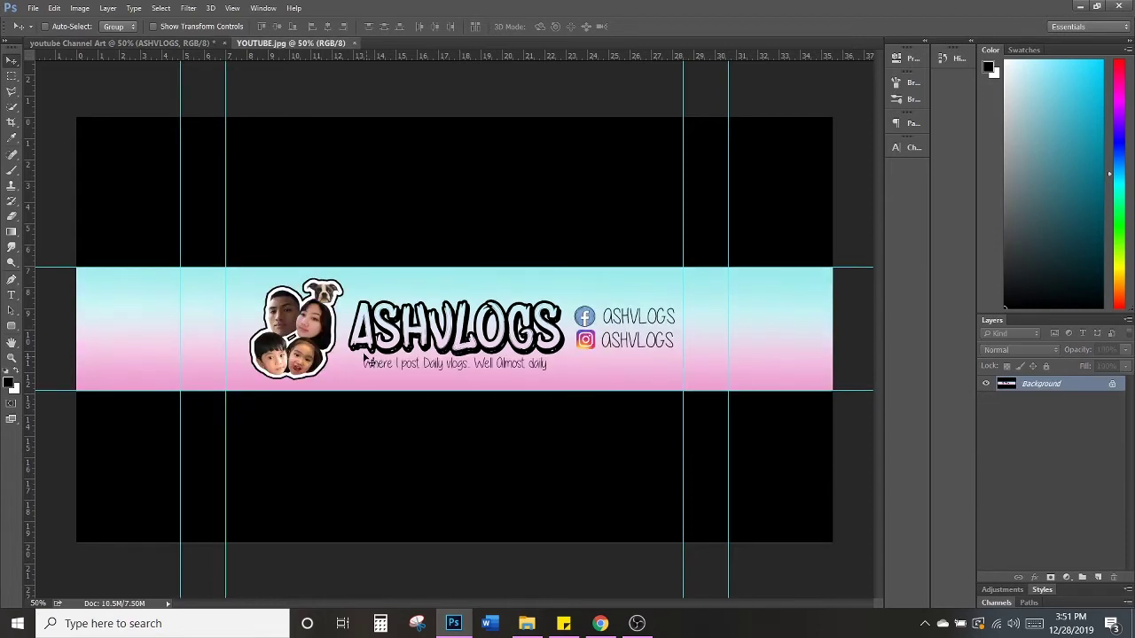
{"action": "left_click", "coordinate": [124, 43]}
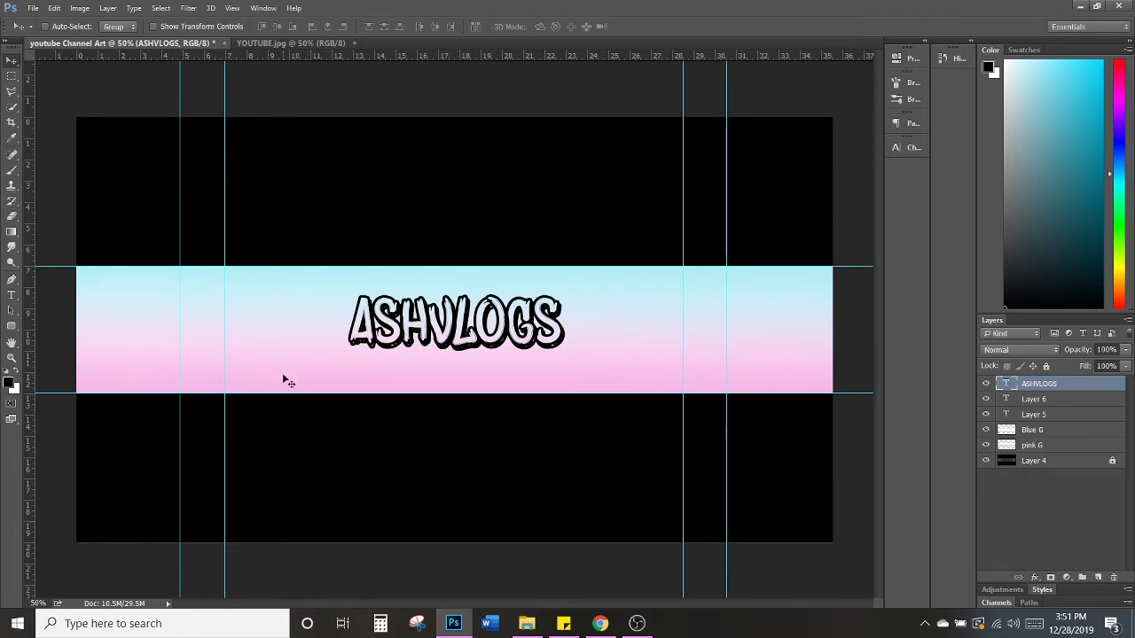
Step: Create a wide, shallow text box directly beneath the ASHVLOGS title on the gradient band, with the font size set to 48 pt
{"action": "left_click", "coordinate": [12, 294]}
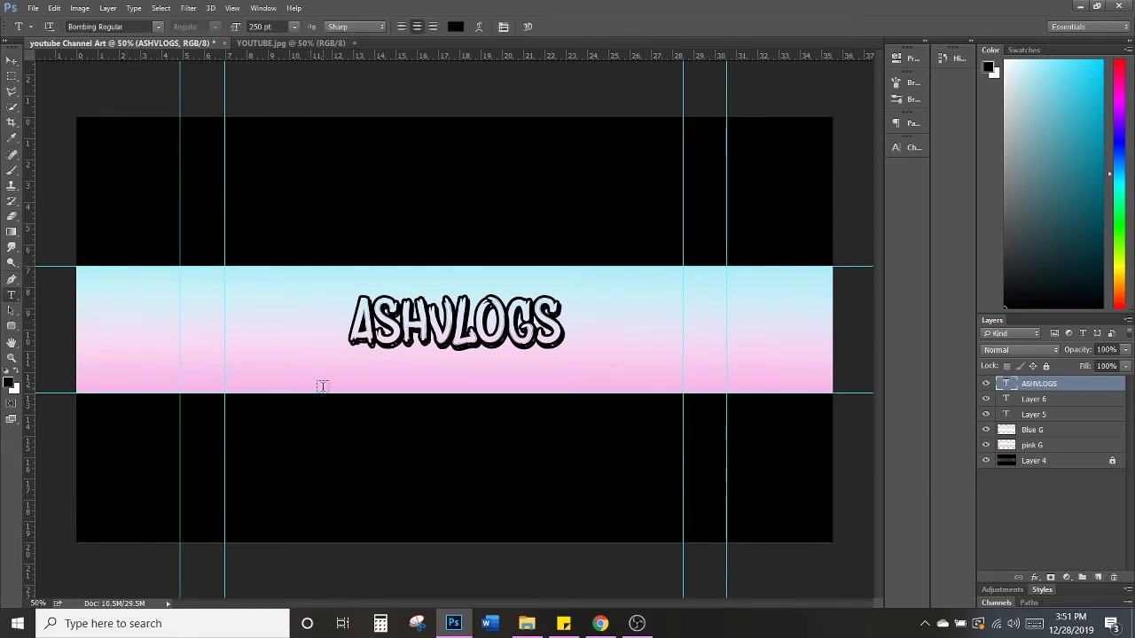
{"action": "left_click_drag", "start_coordinate": [282, 341], "coordinate": [620, 384]}
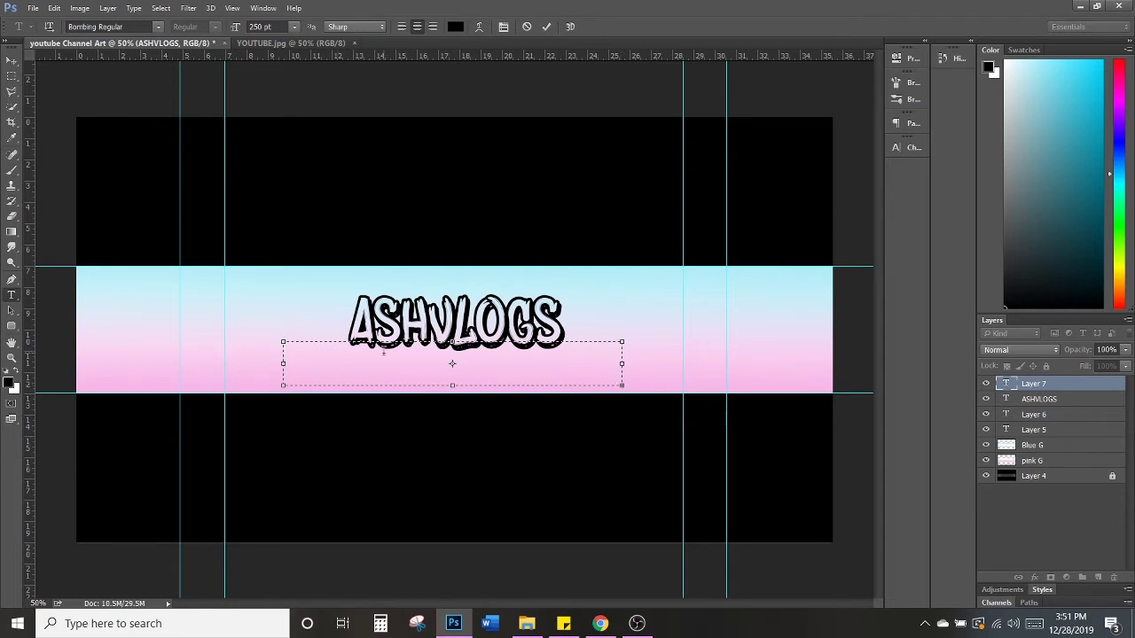
{"action": "left_click", "coordinate": [295, 27]}
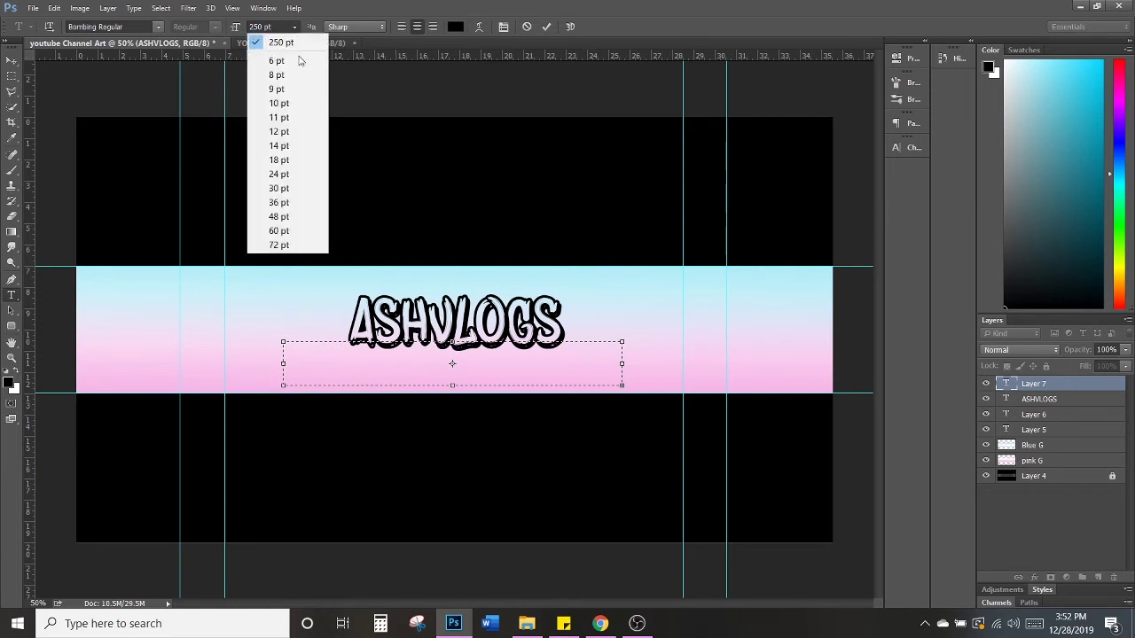
{"action": "left_click", "coordinate": [287, 188]}
{"action": "left_click_drag", "start_coordinate": [450, 313], "coordinate": [456, 331]}
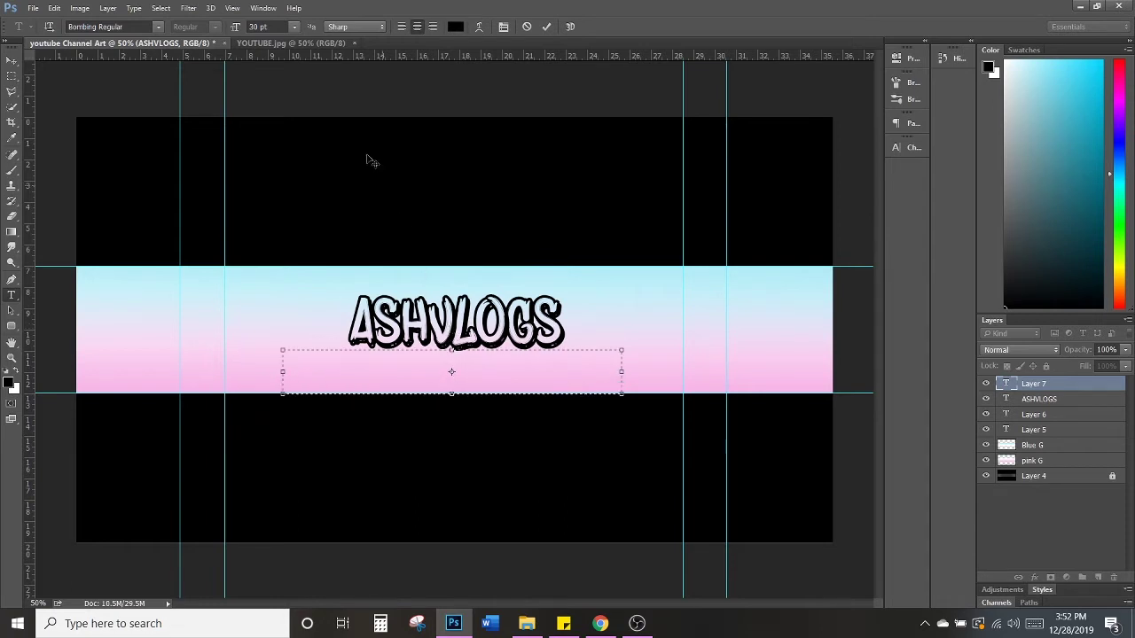
{"action": "left_click", "coordinate": [295, 27]}
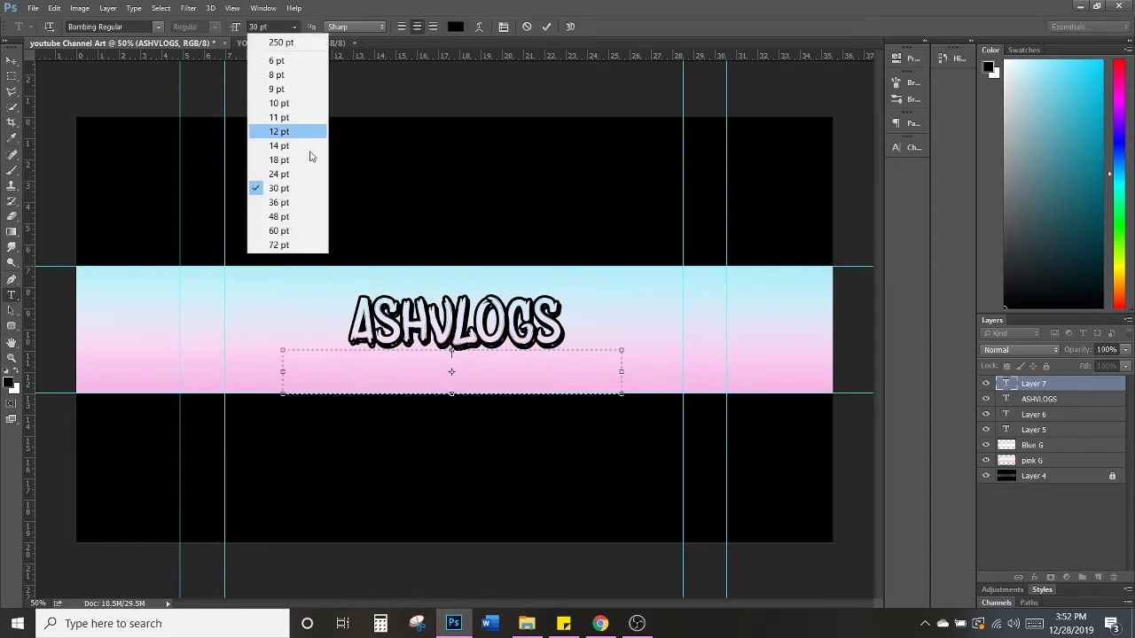
{"action": "left_click", "coordinate": [306, 216]}
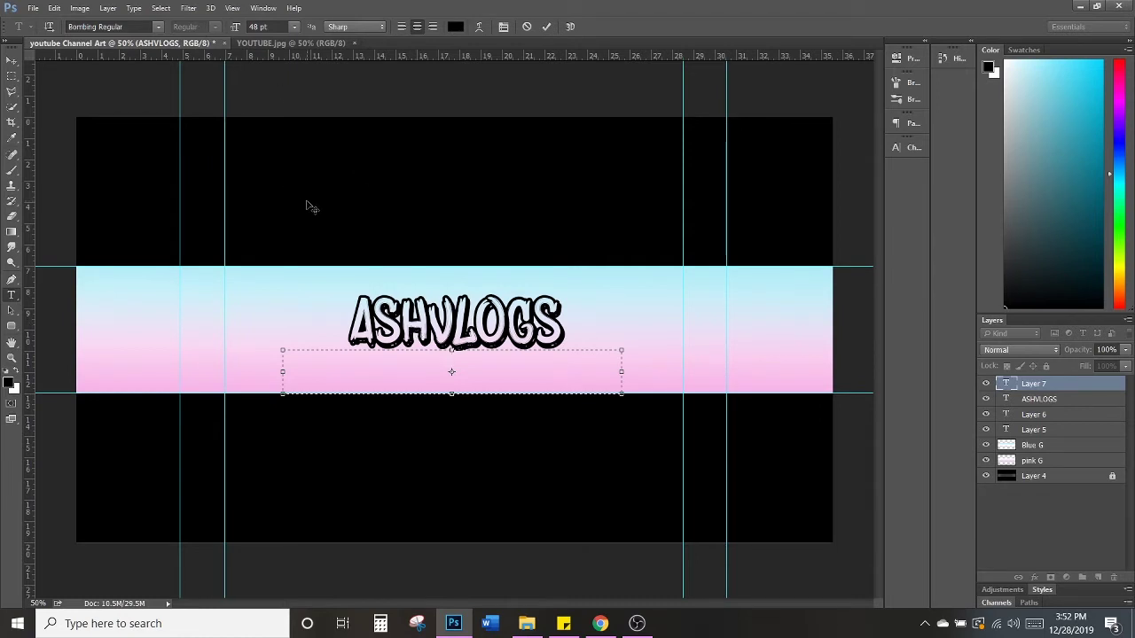
Step: Enter the tagline "WHERE I DO DAILY VLOGS... WELL.. ALMOST EVERYDAY" in the new text box
{"action": "type", "text": "where I do"}
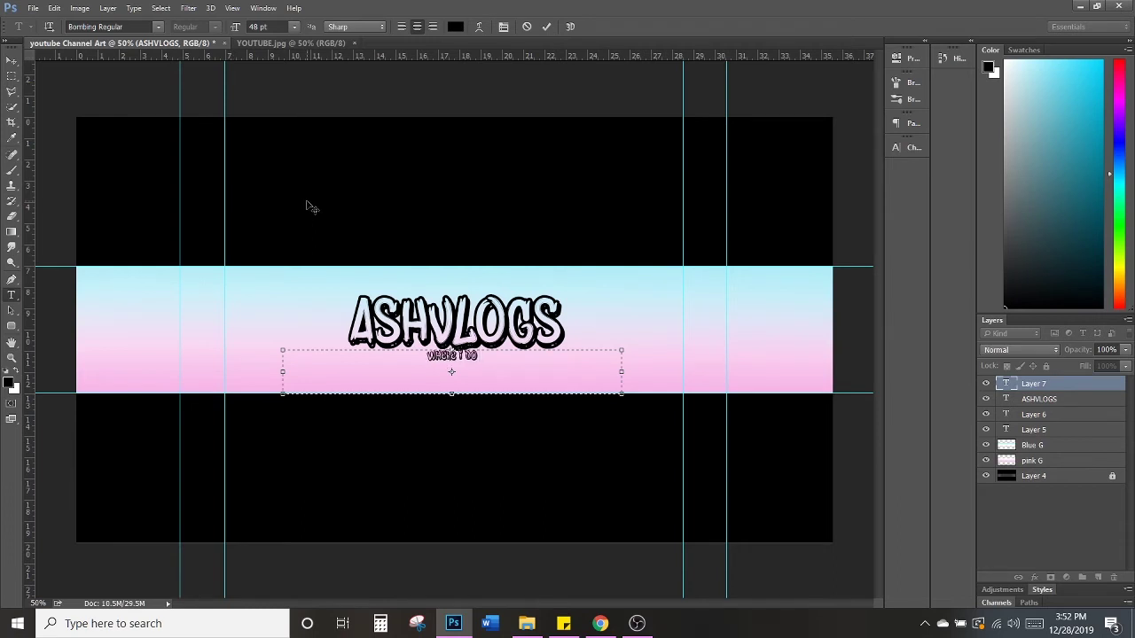
{"action": "type", "text": " dai"}
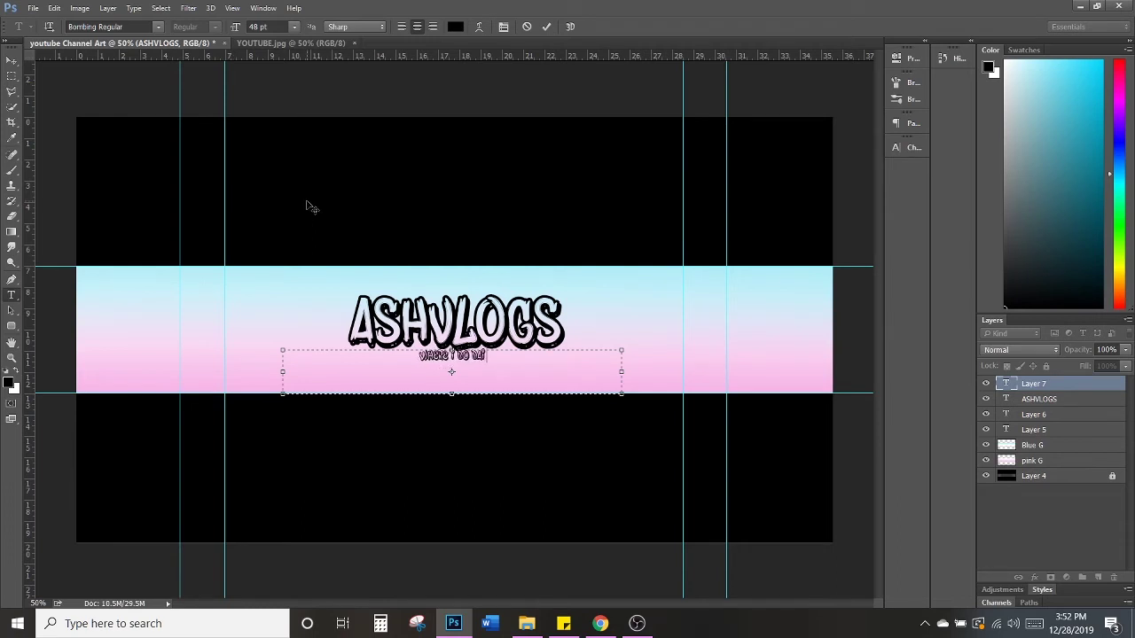
{"action": "type", "text": "ly vlogs"}
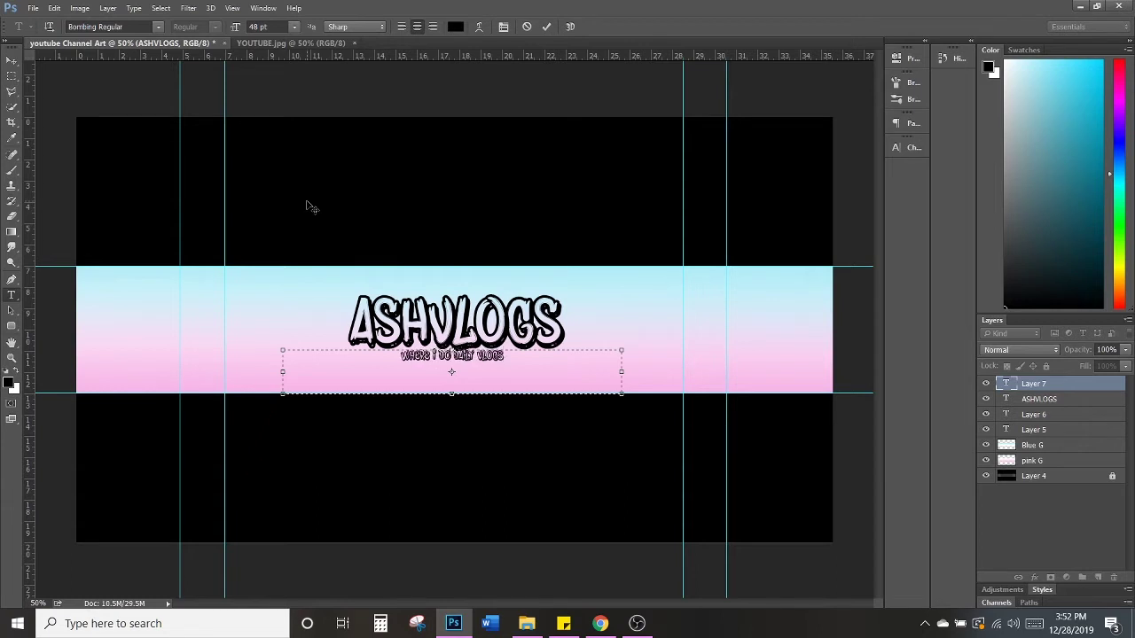
{"action": "type", "text": "... well"}
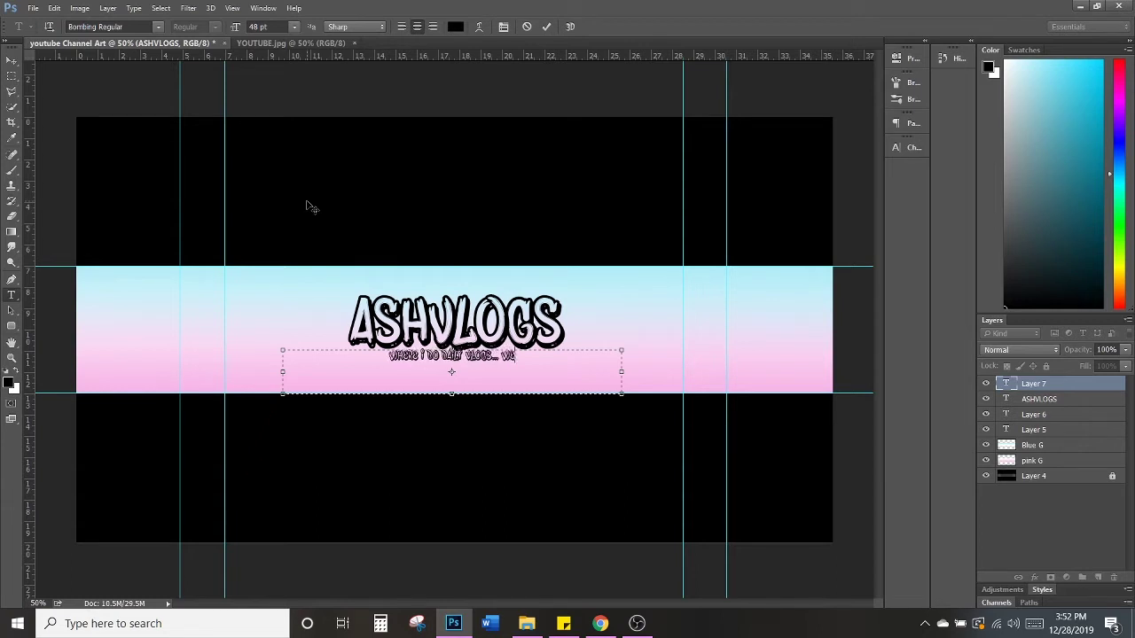
{"action": "type", "text": "..."}
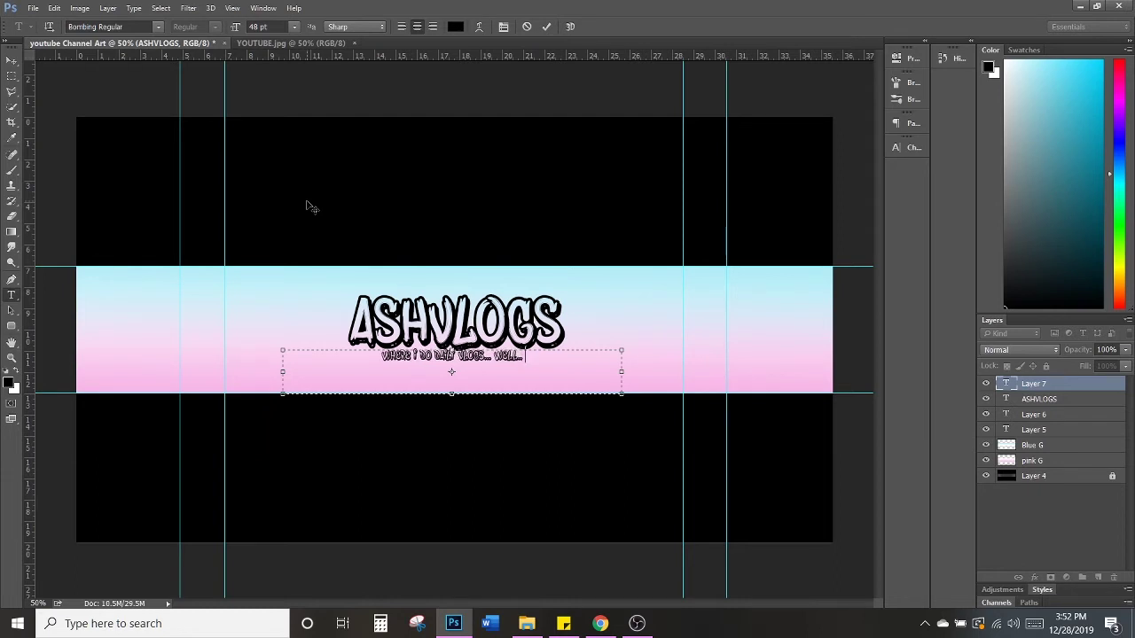
{"action": "type", "text": " Ilmost ever"}
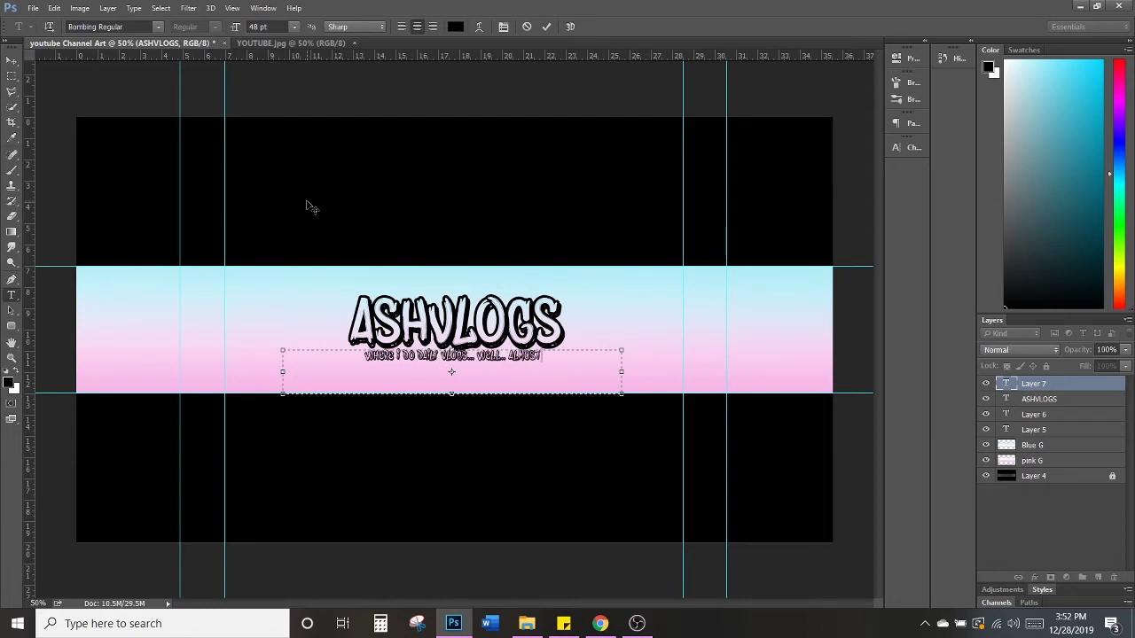
{"action": "type", "text": "yday"}
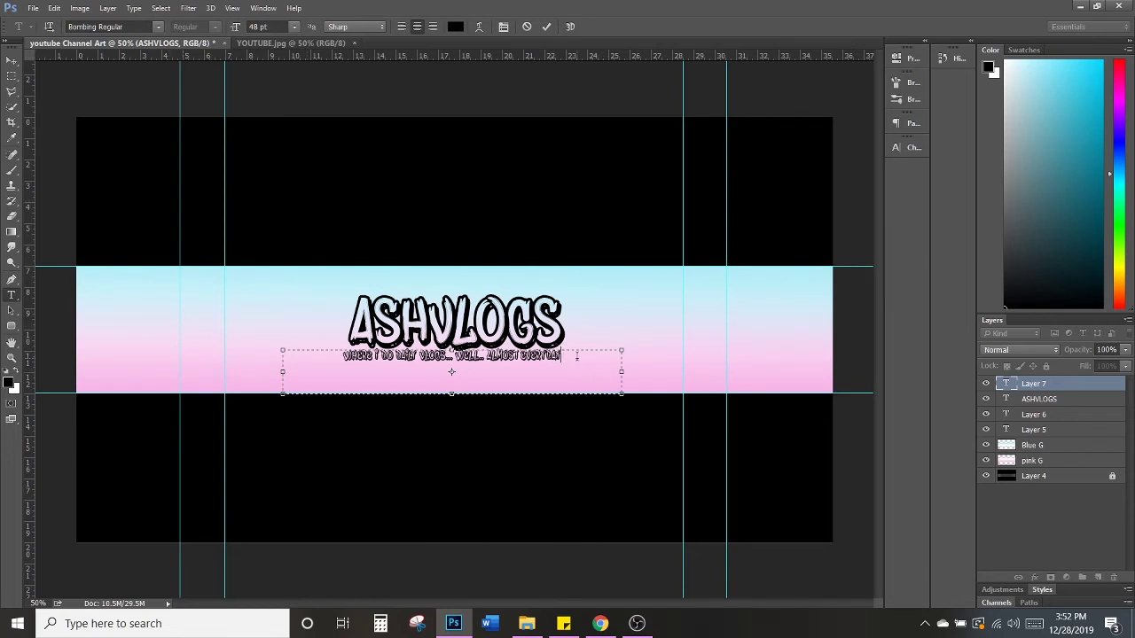
Step: Change the font of the whole tagline to A little sunshine Regular
{"action": "left_click_drag", "start_coordinate": [577, 355], "coordinate": [321, 381]}
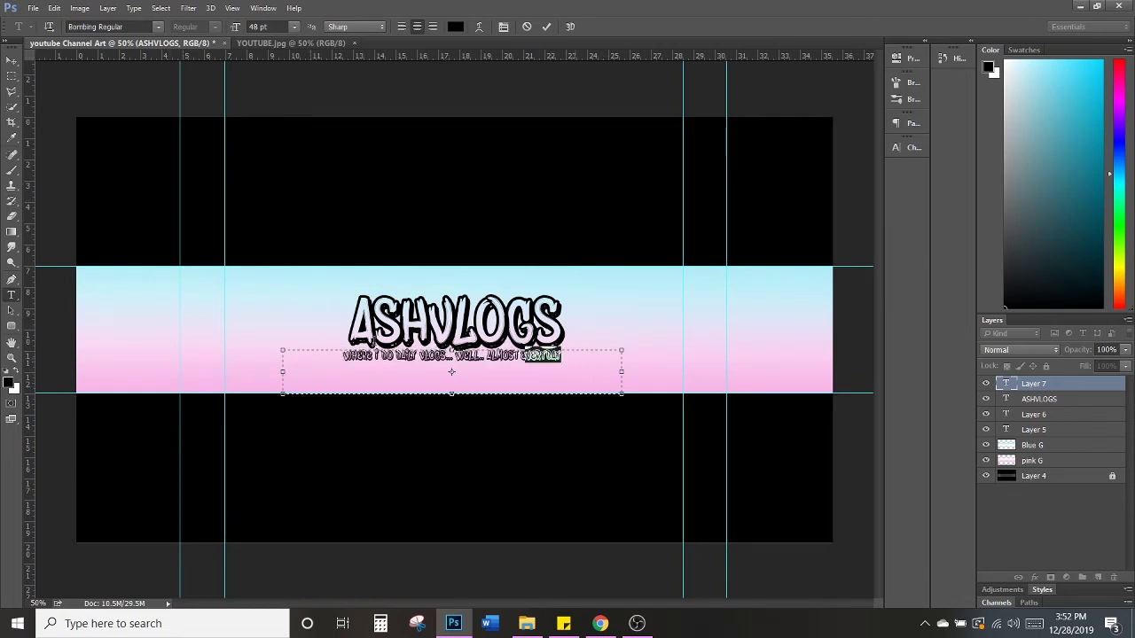
{"action": "left_click", "coordinate": [426, 371]}
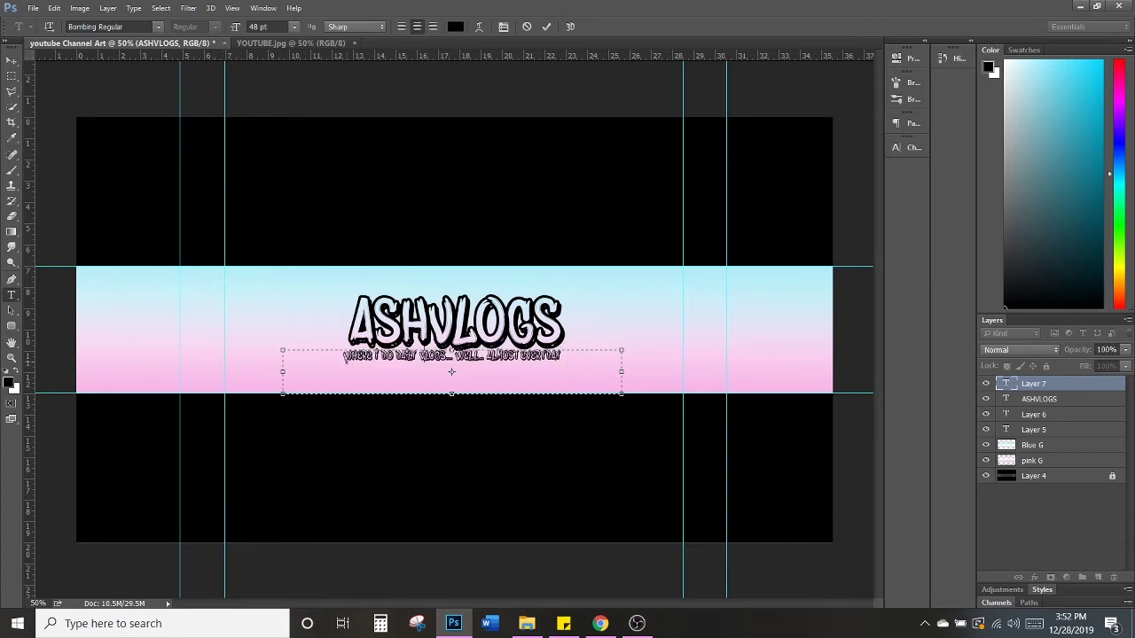
{"action": "left_click_drag", "start_coordinate": [572, 360], "coordinate": [288, 358]}
{"action": "left_click", "coordinate": [160, 27]}
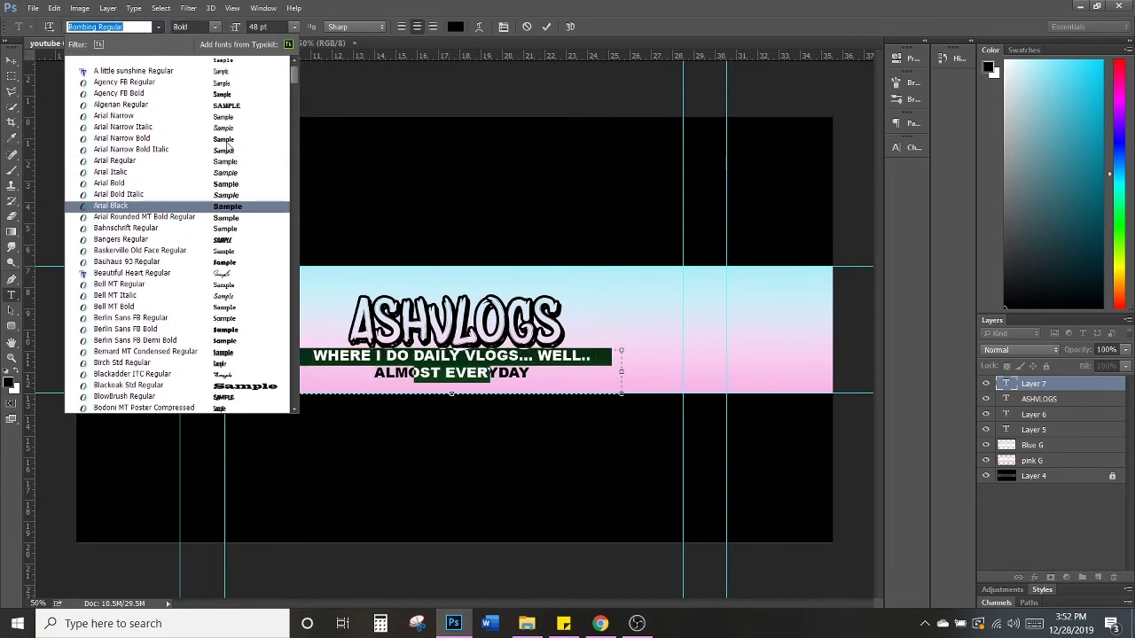
{"action": "left_click", "coordinate": [219, 73]}
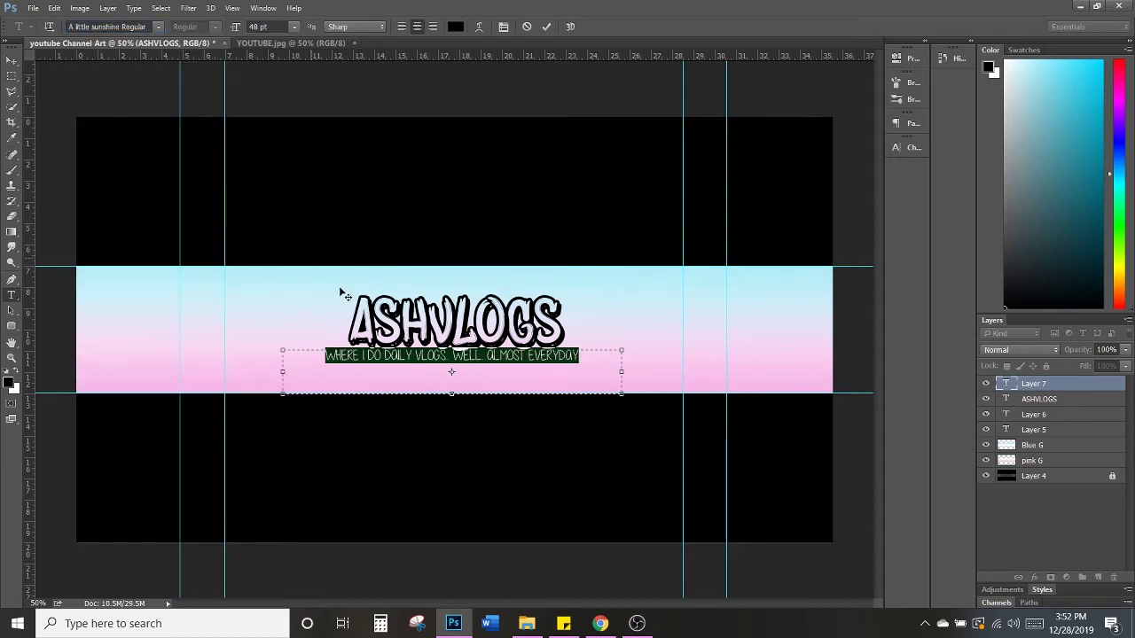
{"action": "left_click", "coordinate": [373, 378]}
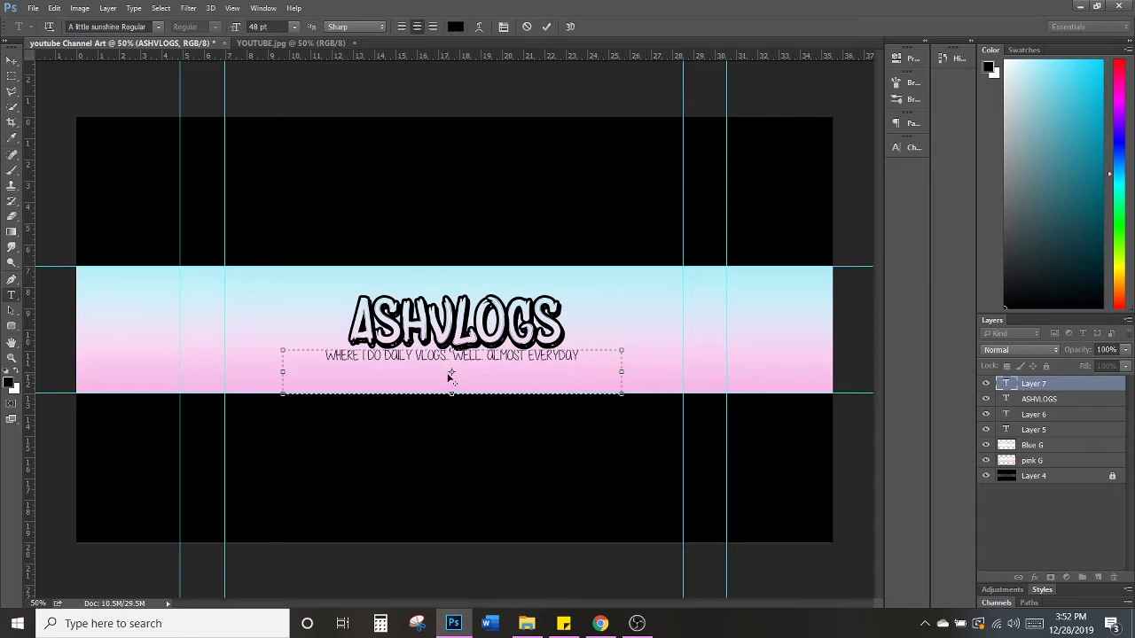
Step: Reduce the font size of the whole tagline to 36 pt
{"action": "left_click_drag", "start_coordinate": [581, 357], "coordinate": [275, 370]}
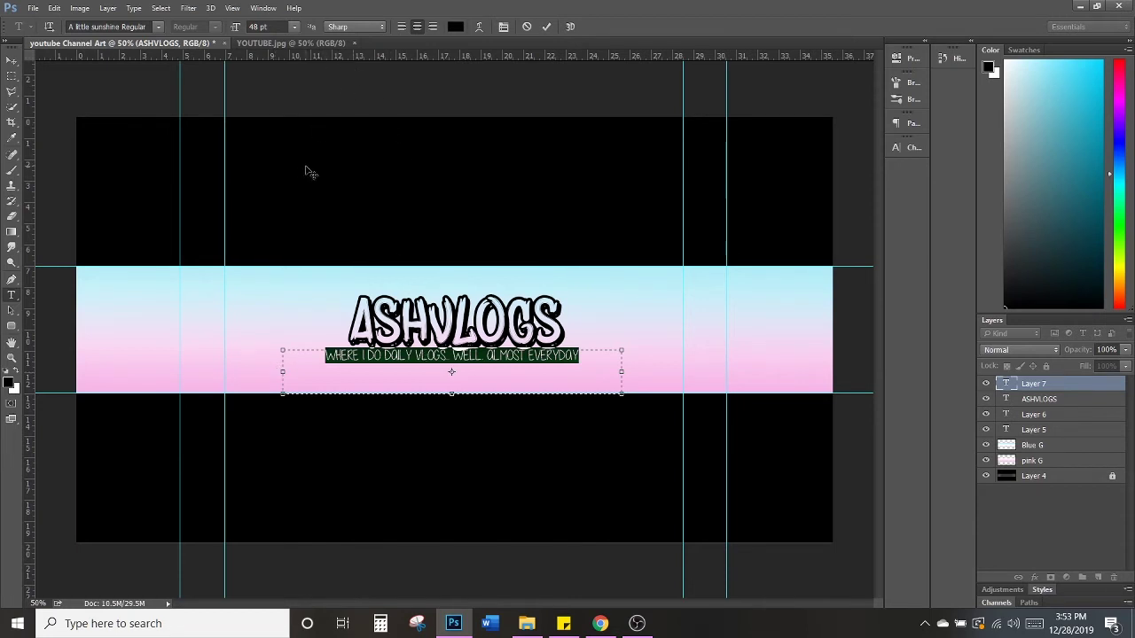
{"action": "left_click", "coordinate": [294, 26]}
{"action": "left_click", "coordinate": [277, 204]}
{"action": "left_click", "coordinate": [414, 379]}
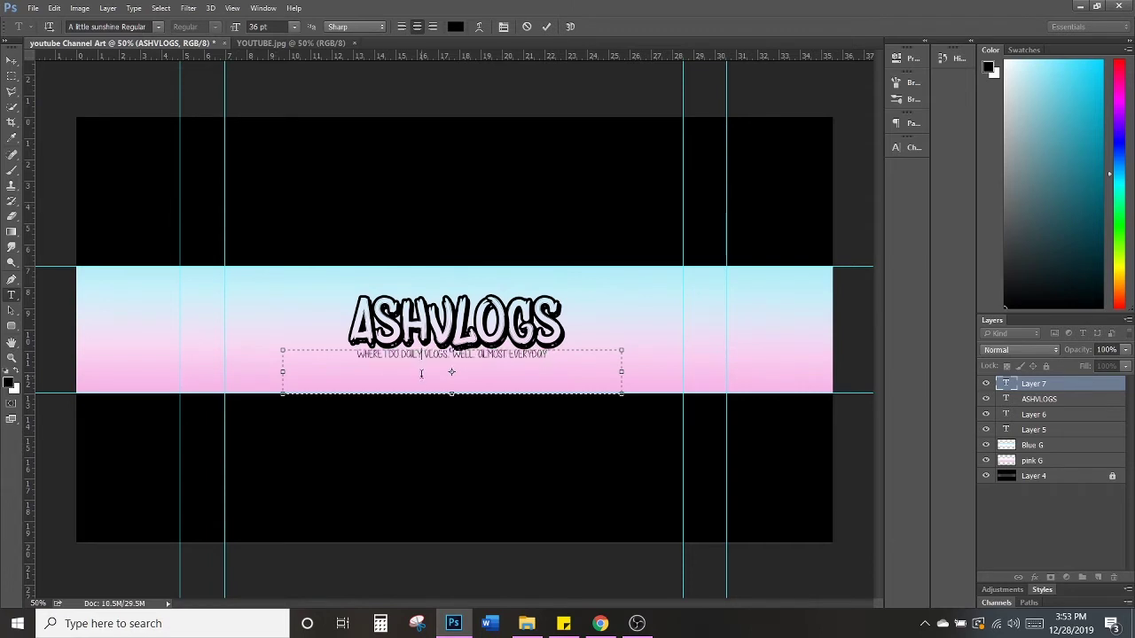
Step: Move the tagline lower on the gradient band and shift the ASHVLOGS title down to sit just above it
{"action": "left_click_drag", "start_coordinate": [422, 312], "coordinate": [420, 326]}
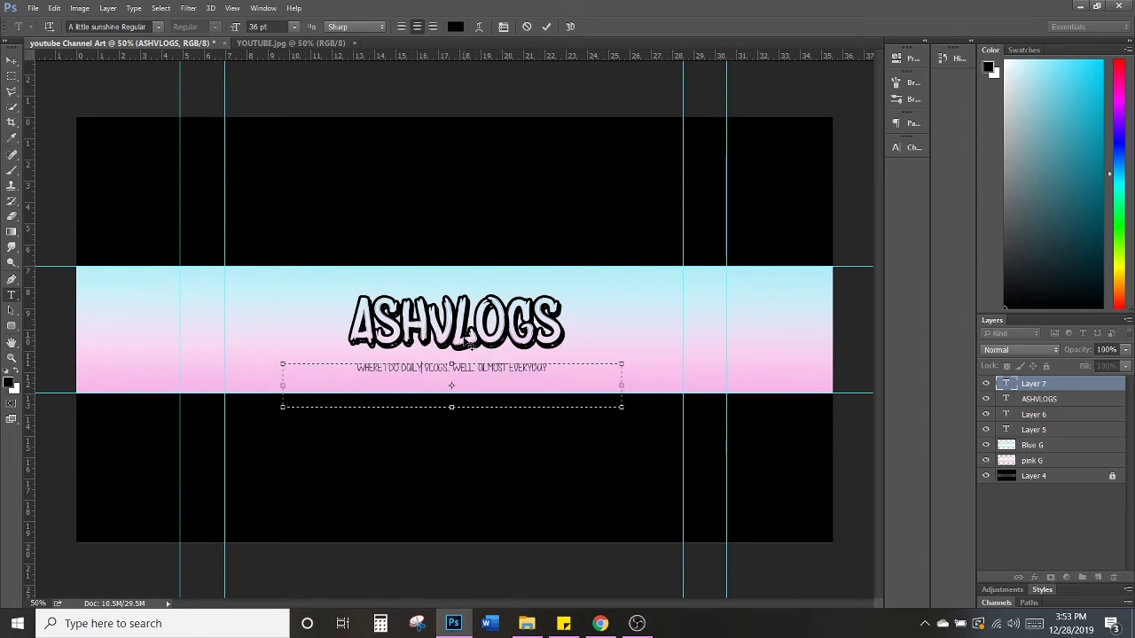
{"action": "left_click", "coordinate": [11, 75]}
{"action": "left_click", "coordinate": [12, 59]}
{"action": "left_click_drag", "start_coordinate": [495, 373], "coordinate": [498, 377]}
{"action": "left_click", "coordinate": [1040, 399]}
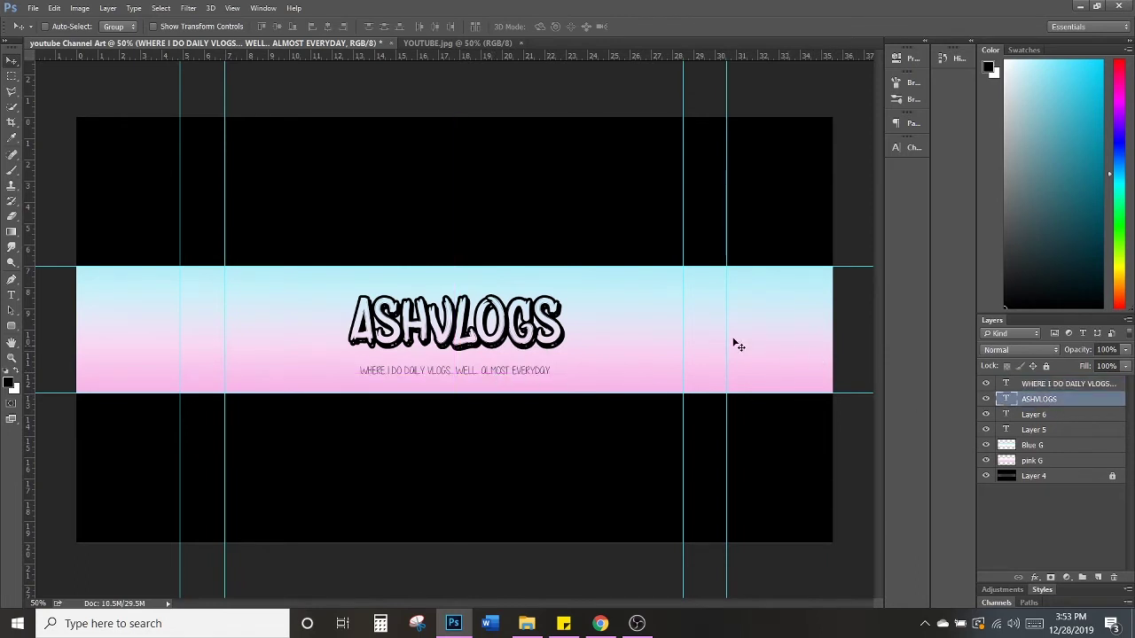
{"action": "left_click_drag", "start_coordinate": [472, 326], "coordinate": [474, 341]}
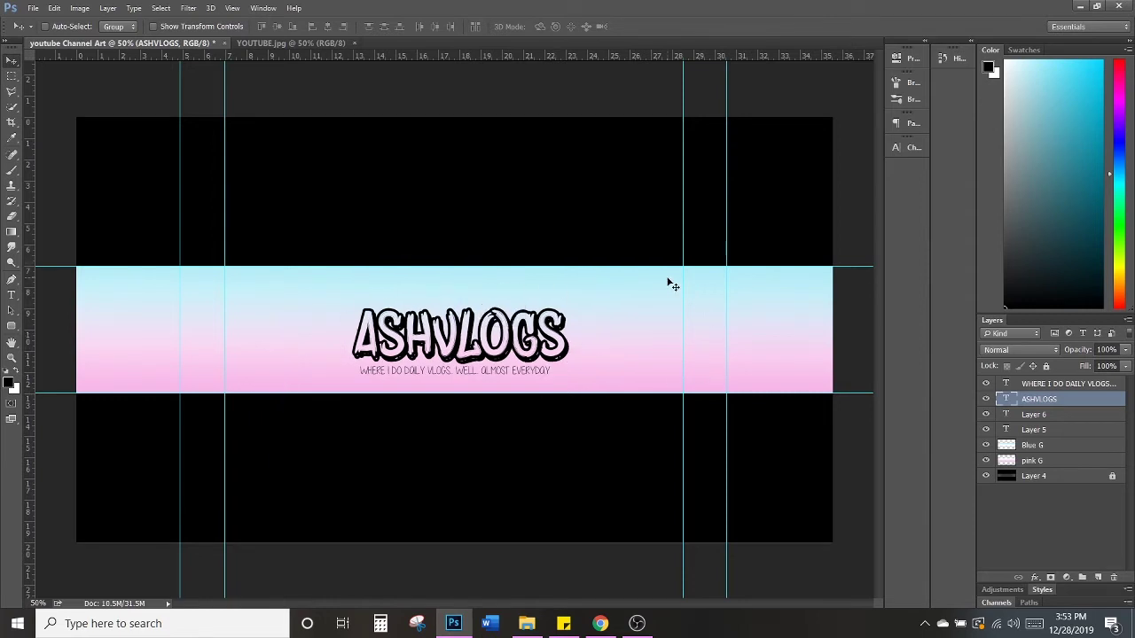
Step: Check the YOUTUBE.jpg example banner, and search Google Images in Chrome for "facebook icon png"
{"action": "left_click", "coordinate": [297, 43]}
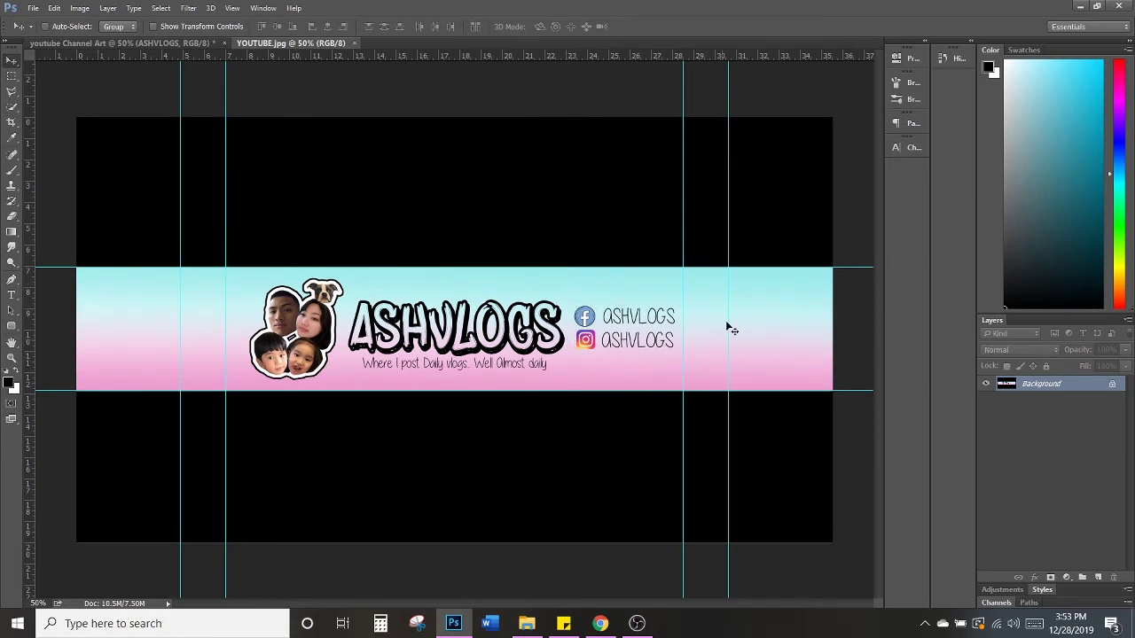
{"action": "left_click", "coordinate": [196, 42]}
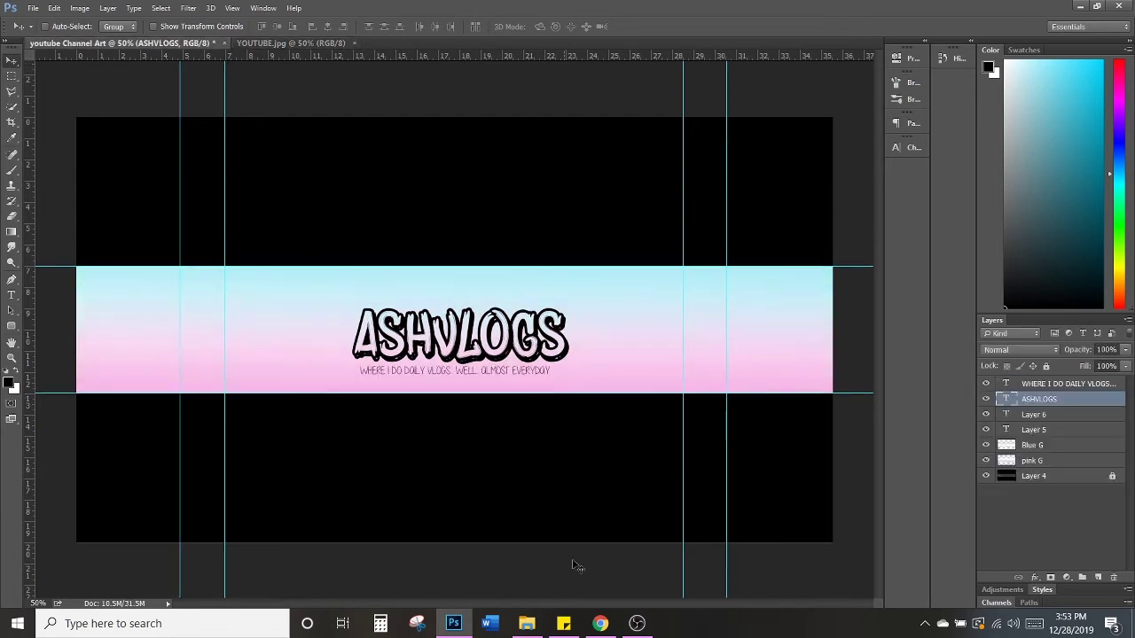
{"action": "left_click", "coordinate": [600, 624]}
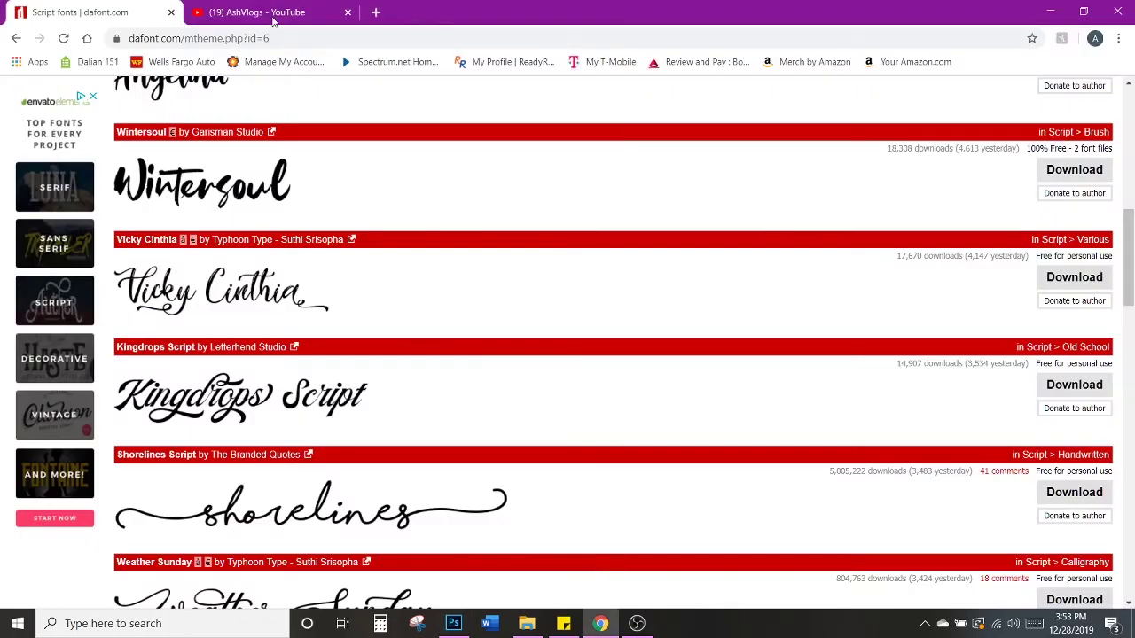
{"action": "left_click", "coordinate": [376, 12]}
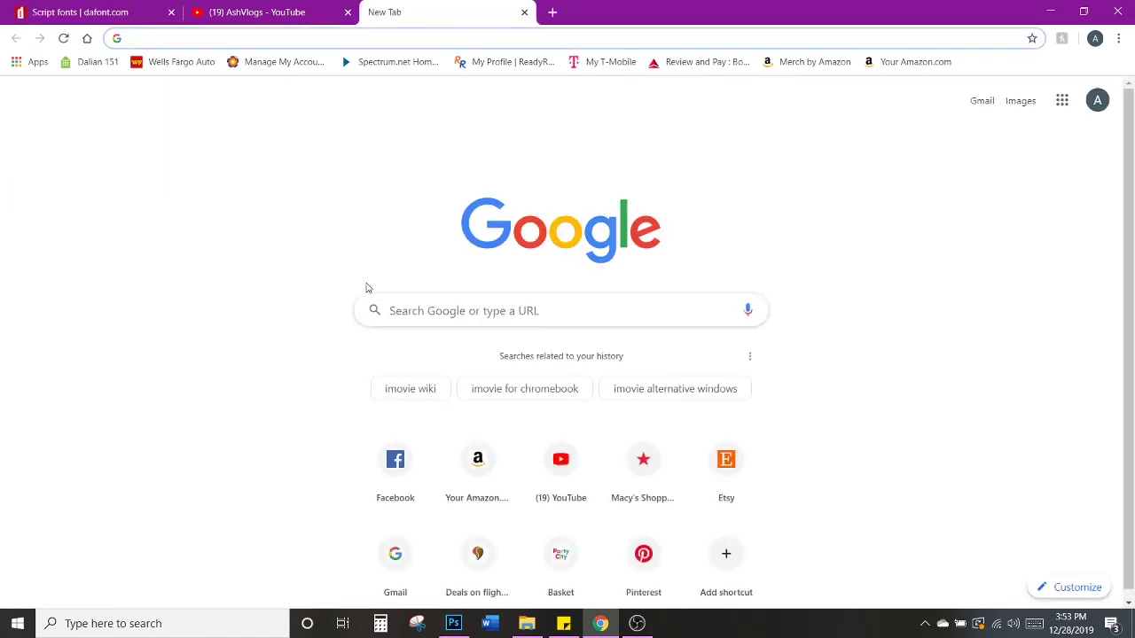
{"action": "left_click", "coordinate": [407, 310]}
{"action": "type", "text": "FACEbook icon png"}
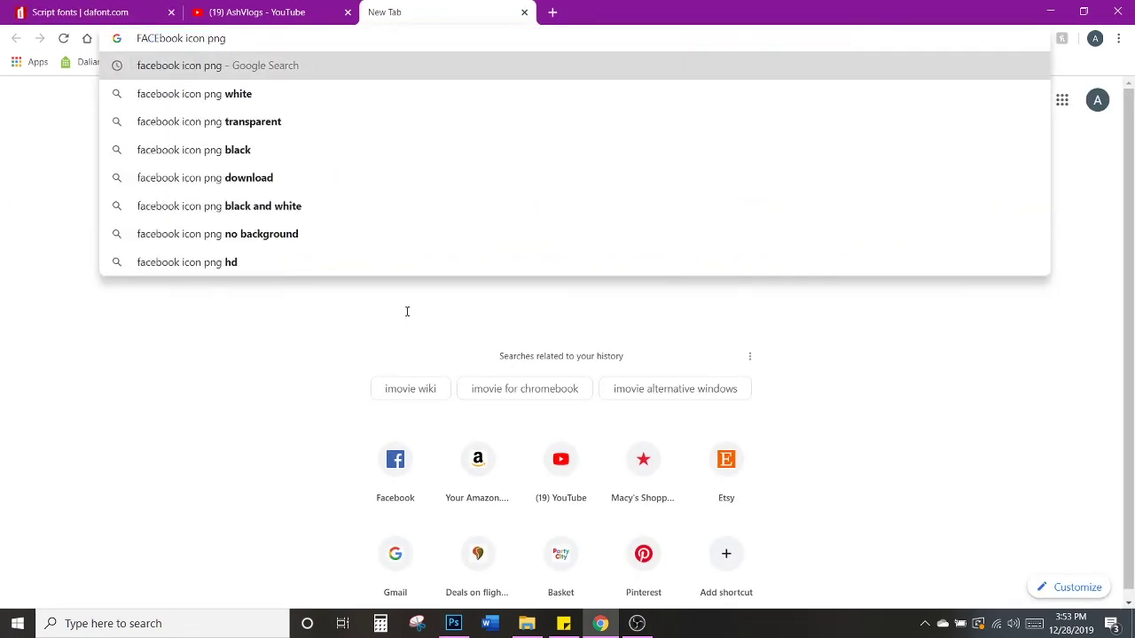
{"action": "key", "text": "Return"}
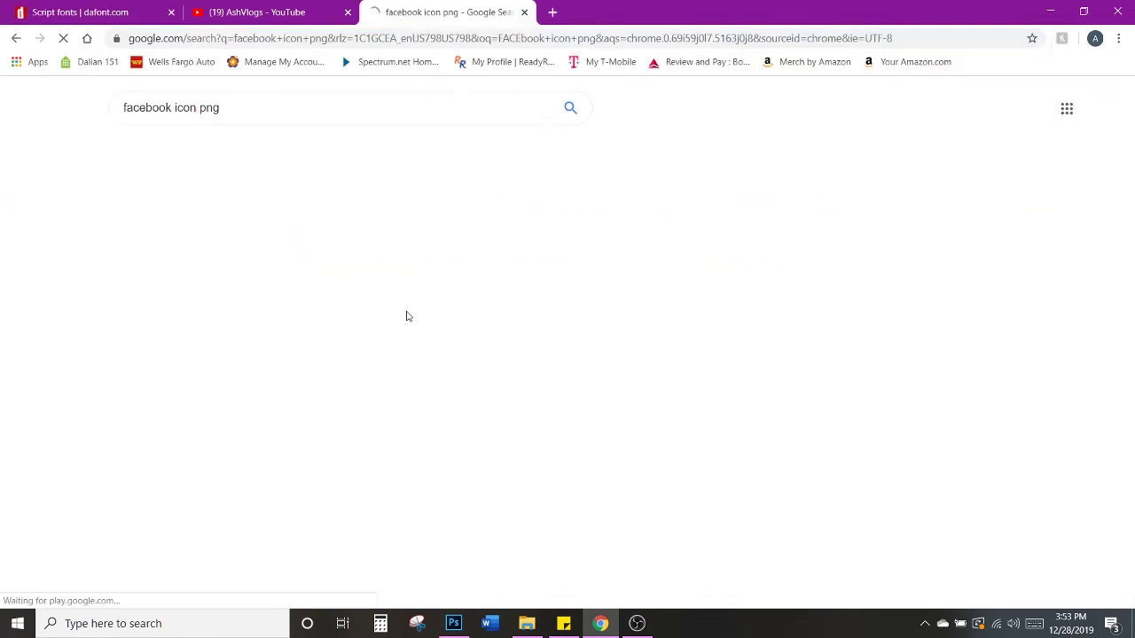
{"action": "left_click_drag", "start_coordinate": [241, 108], "coordinate": [200, 107]}
{"action": "left_click", "coordinate": [230, 107]}
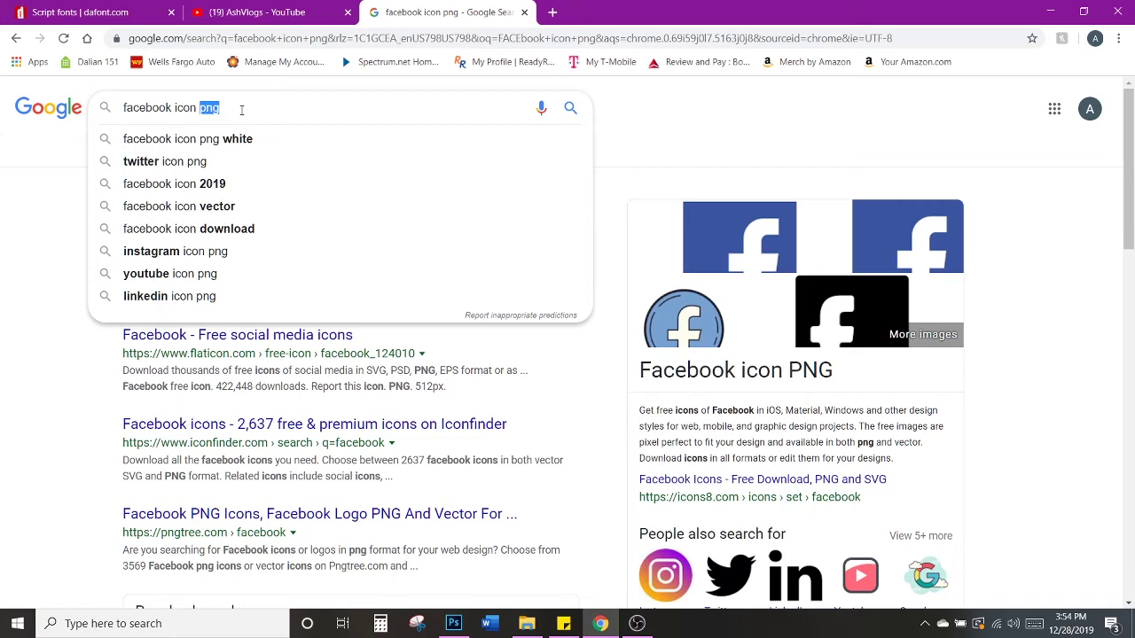
{"action": "left_click", "coordinate": [3, 194]}
{"action": "left_click", "coordinate": [201, 151]}
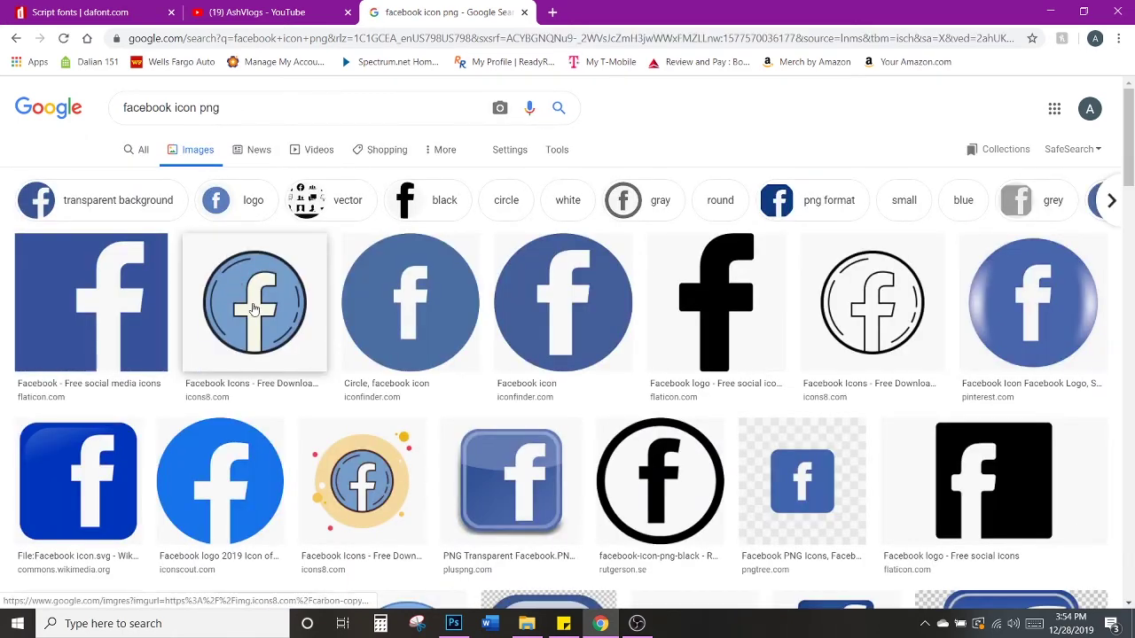
Step: Preview the outlined light-blue Facebook icon from icons8.com and the plain circle icon from iconfinder.com in the image results
{"action": "left_click", "coordinate": [252, 309]}
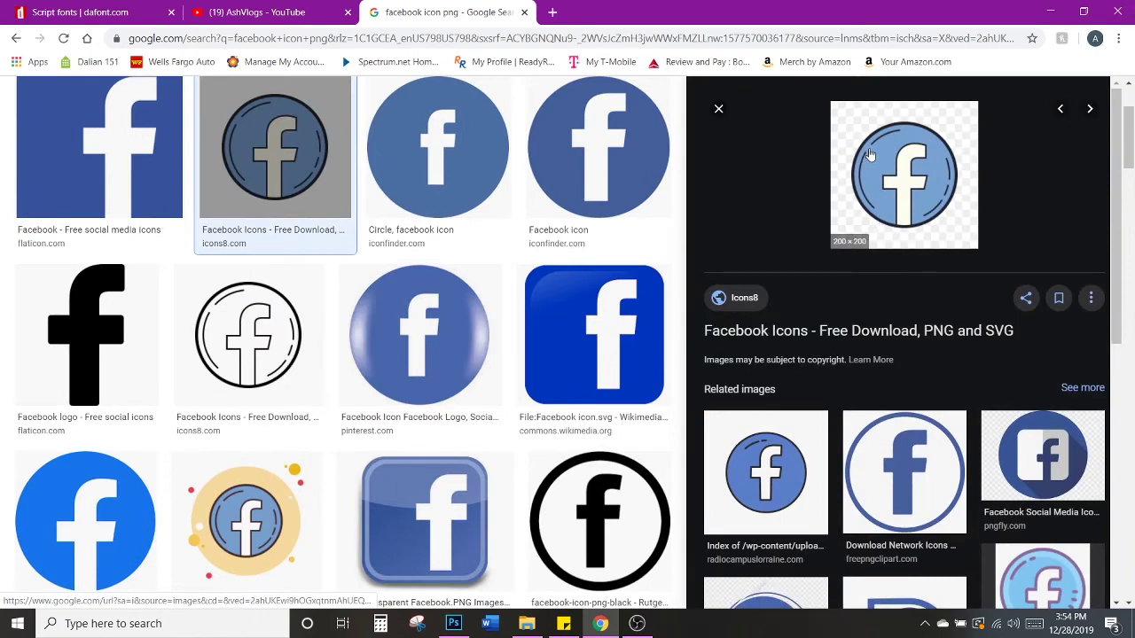
{"action": "left_click", "coordinate": [145, 183]}
{"action": "left_click", "coordinate": [456, 121]}
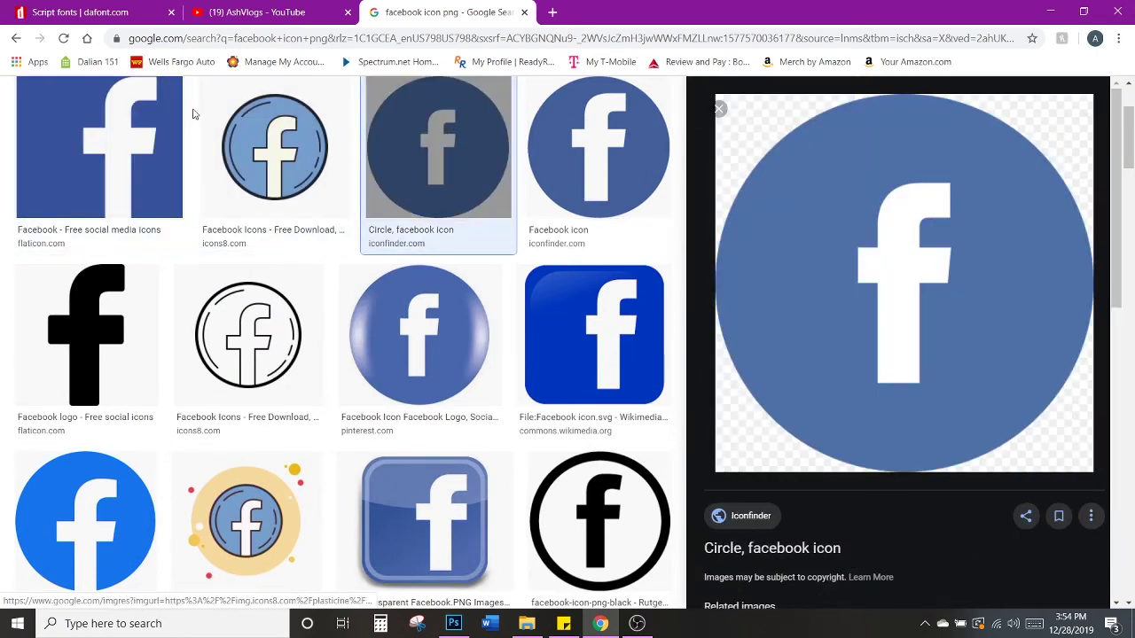
{"action": "left_click", "coordinate": [254, 145]}
Step: Switch back to Photoshop and open facebook-new.png from the Desktop
{"action": "left_click", "coordinate": [600, 623]}
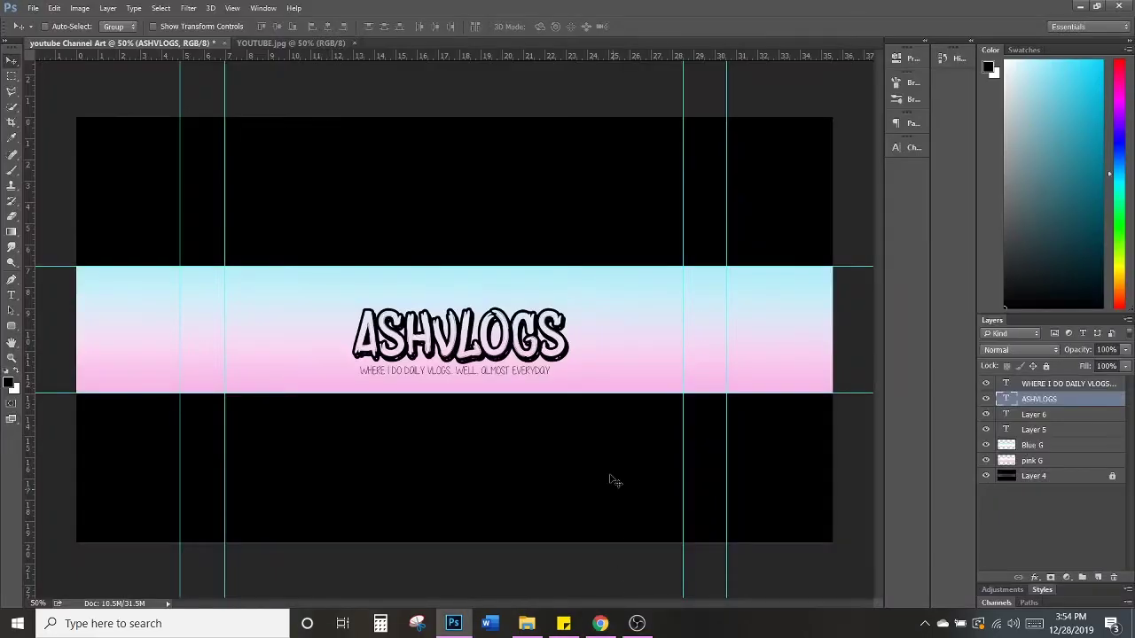
{"action": "left_click", "coordinate": [34, 10]}
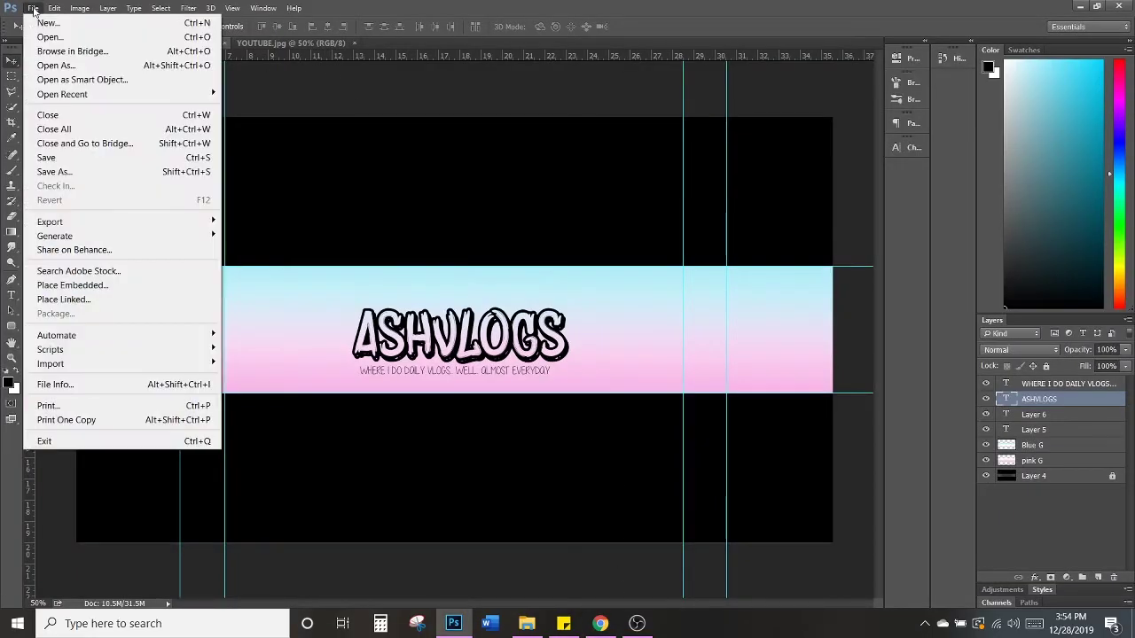
{"action": "left_click", "coordinate": [40, 33]}
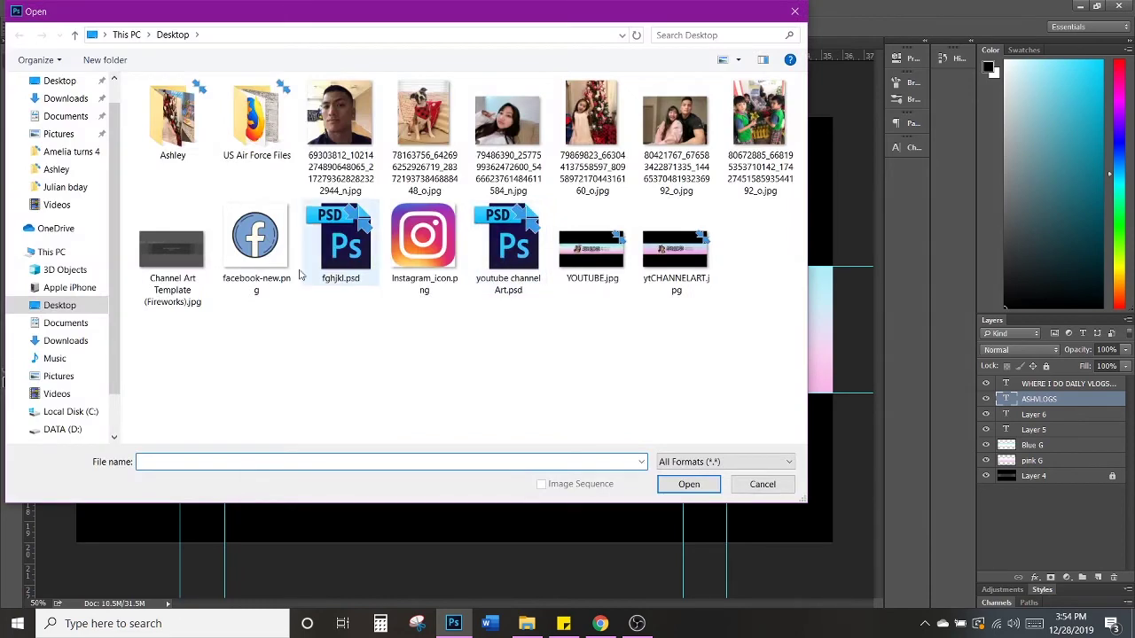
{"action": "left_click", "coordinate": [256, 239]}
{"action": "left_click", "coordinate": [692, 484]}
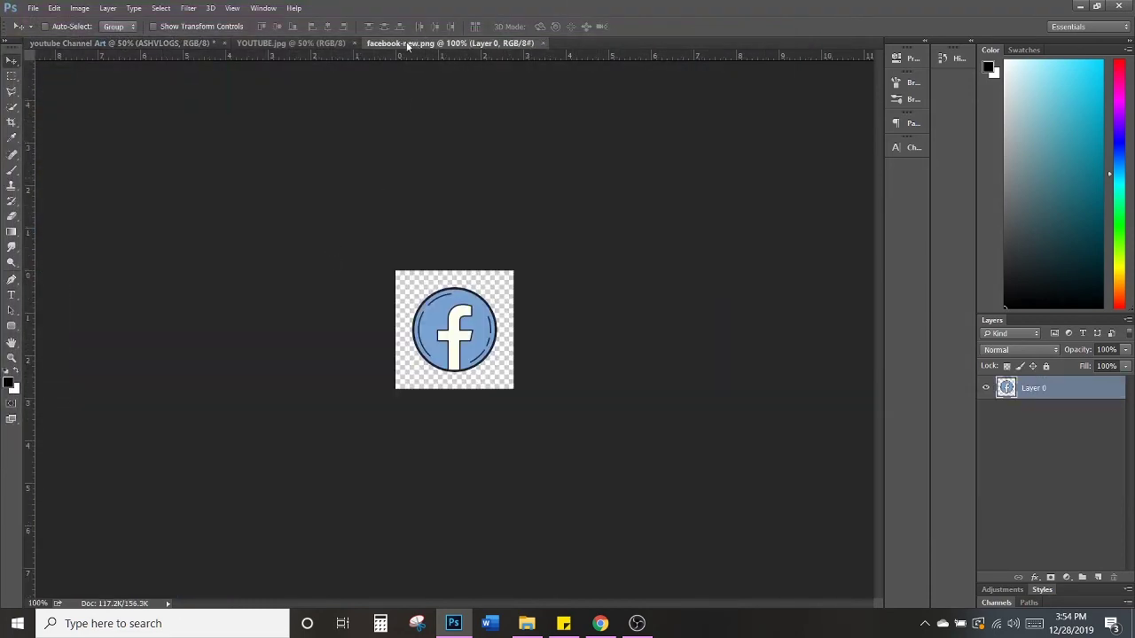
Step: Float the Facebook icon image in its own window, copy the icon onto the banner beside the ASHVLOGS title, and minimize its window
{"action": "left_click_drag", "start_coordinate": [408, 47], "coordinate": [690, 87]}
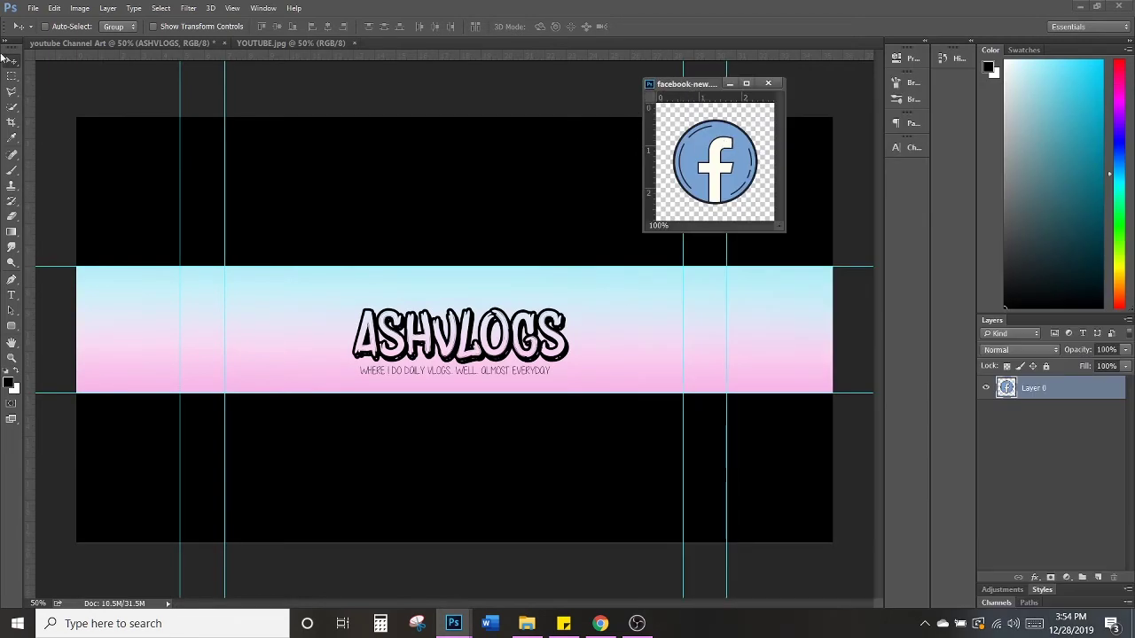
{"action": "left_click_drag", "start_coordinate": [720, 158], "coordinate": [588, 303]}
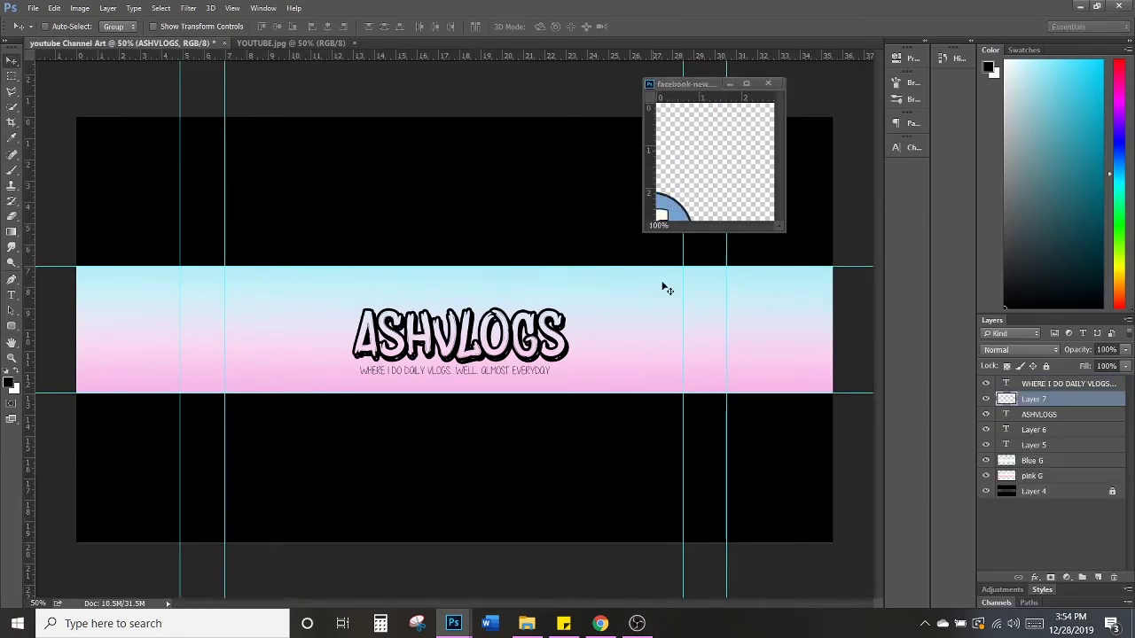
{"action": "left_click", "coordinate": [729, 86]}
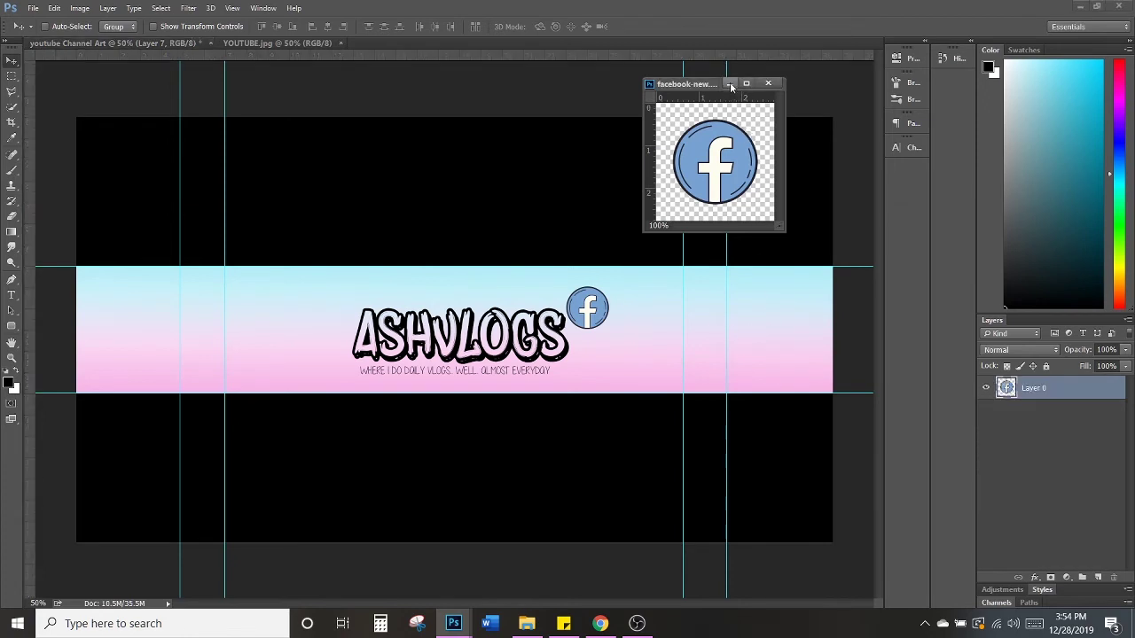
{"action": "left_click", "coordinate": [730, 84]}
{"action": "left_click_drag", "start_coordinate": [594, 313], "coordinate": [591, 302]}
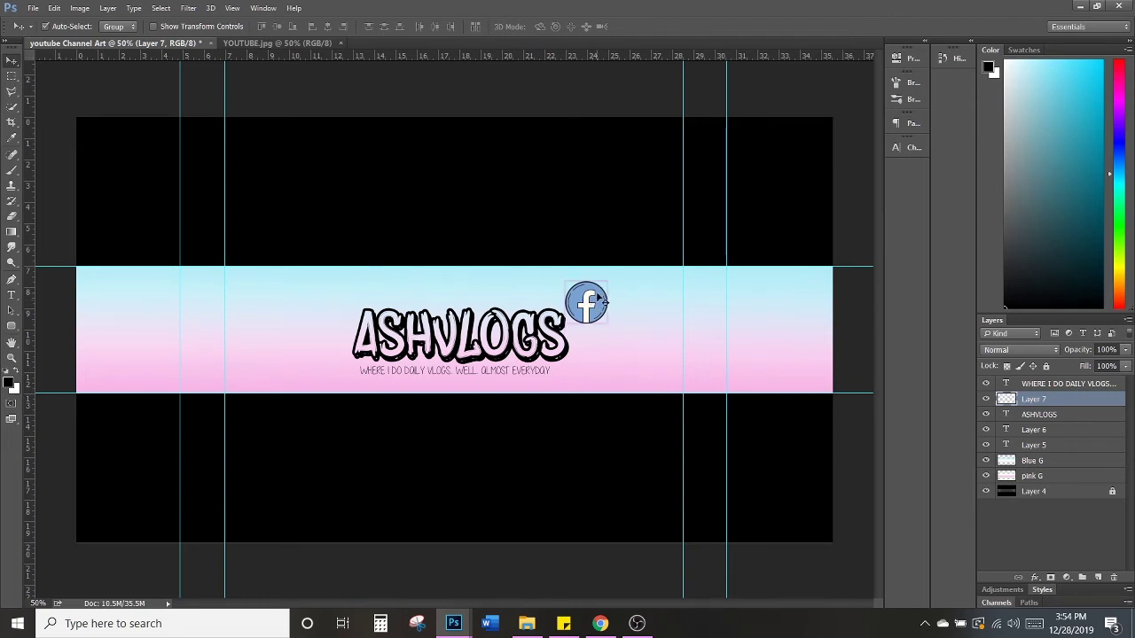
Step: Scale the Facebook icon down to about 42% width and 37% height, and place it close beside the title's final S
{"action": "key", "text": "ctrl+t"}
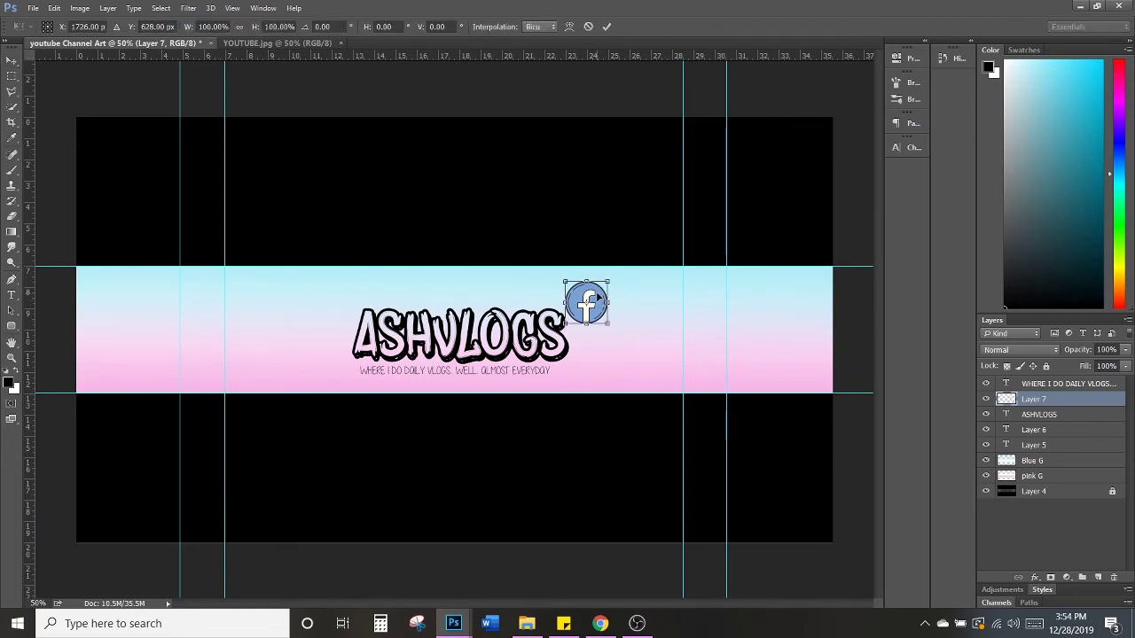
{"action": "left_click_drag", "start_coordinate": [564, 281], "coordinate": [588, 306]}
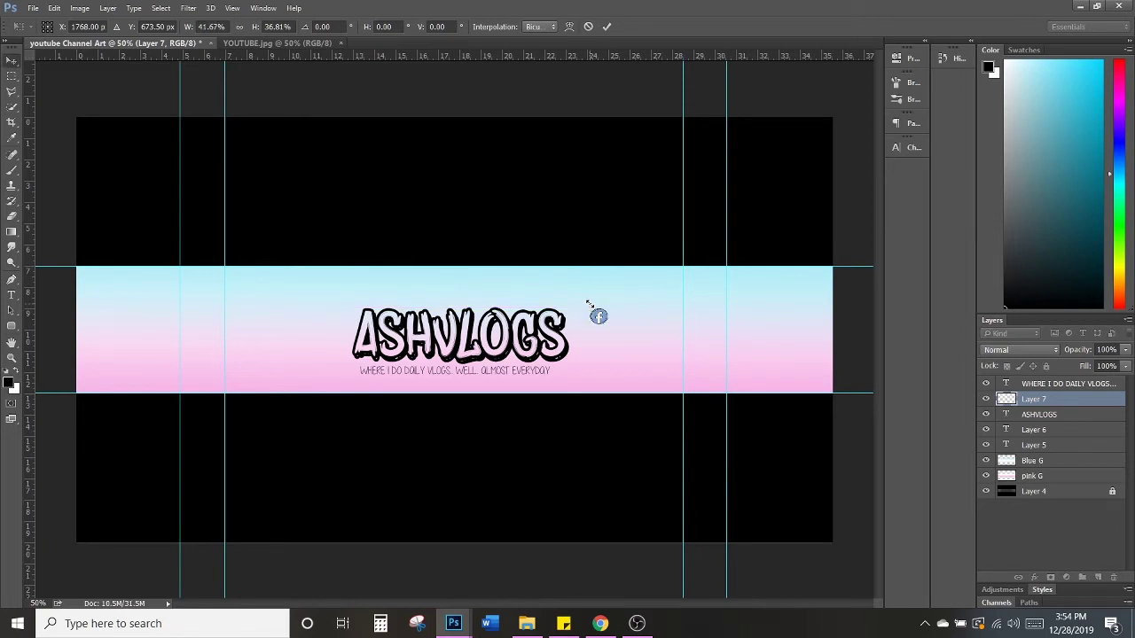
{"action": "key", "text": "Return"}
{"action": "left_click_drag", "start_coordinate": [612, 324], "coordinate": [590, 318]}
Step: Narrow the Facebook icon slightly with Free Transform so that its shape is round
{"action": "left_click", "coordinate": [11, 358]}
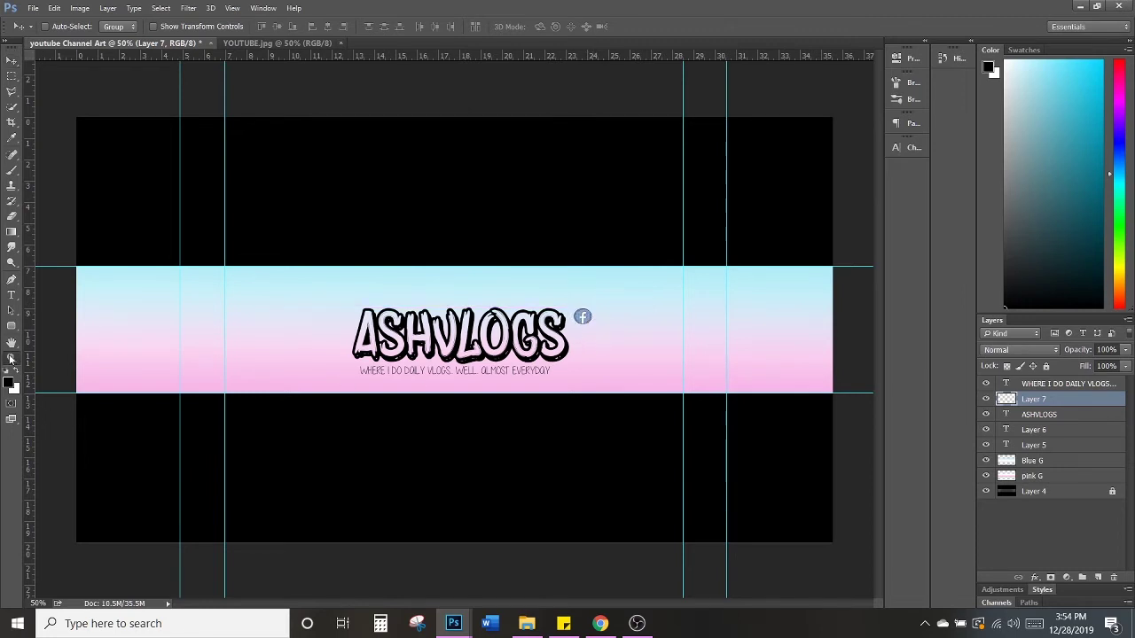
{"action": "left_click", "coordinate": [576, 309]}
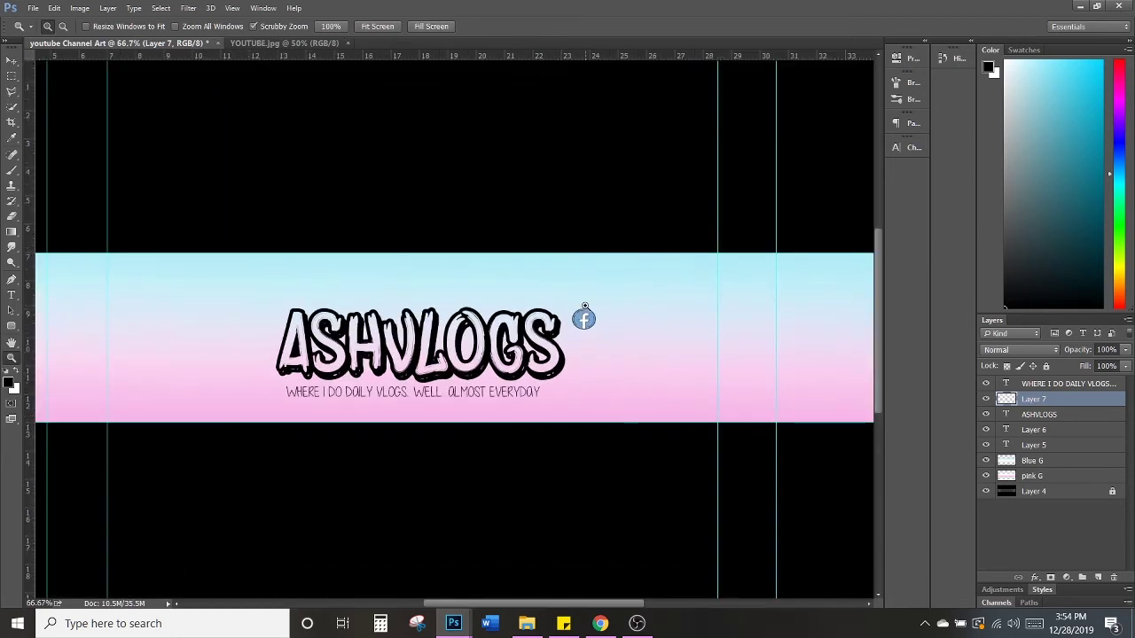
{"action": "left_click", "coordinate": [585, 307]}
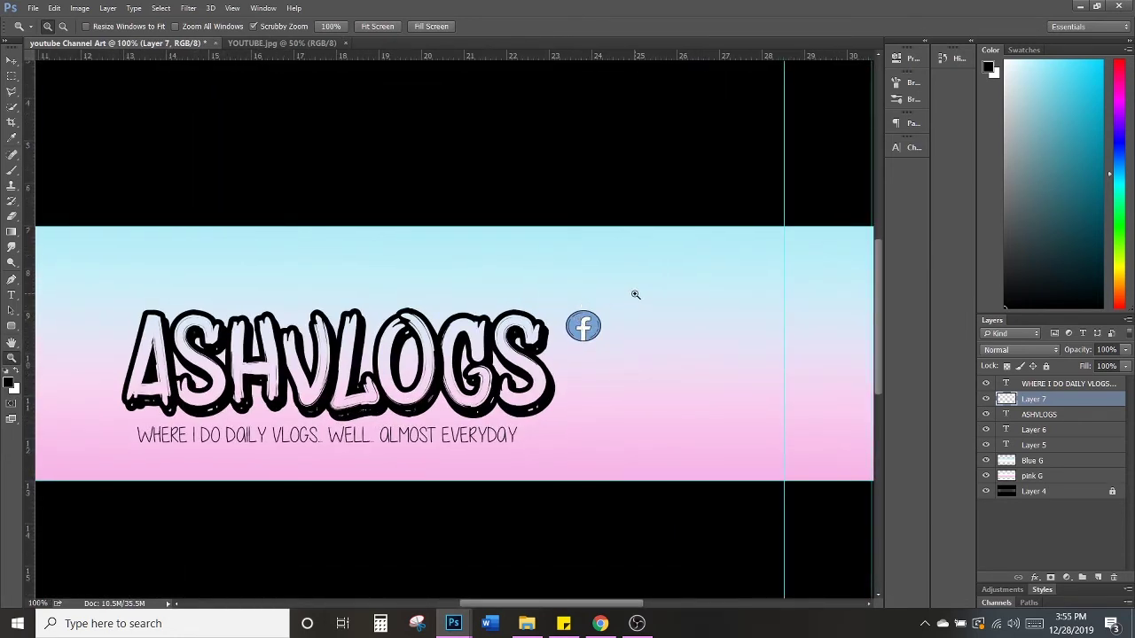
{"action": "key", "text": "ctrl+t"}
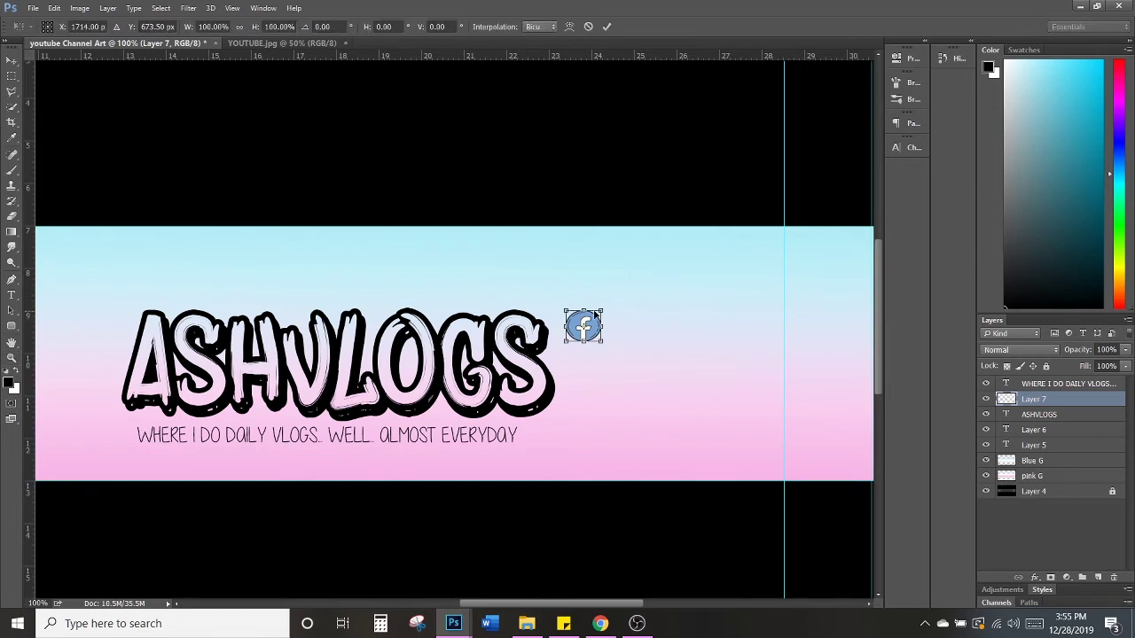
{"action": "left_click_drag", "start_coordinate": [603, 310], "coordinate": [596, 312]}
{"action": "key", "text": "Return"}
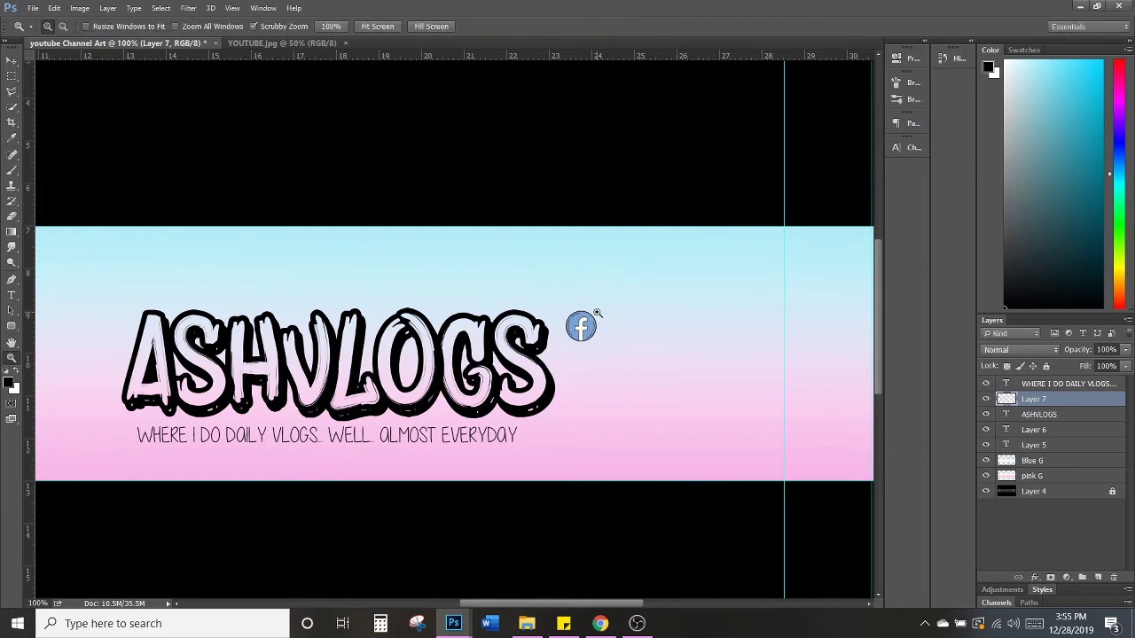
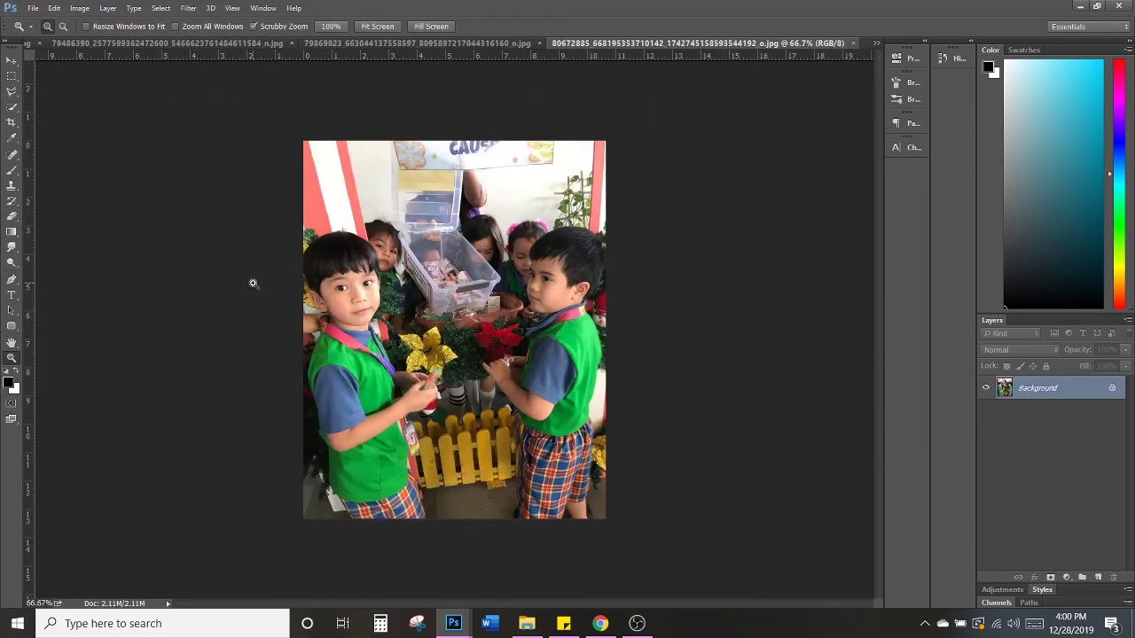
Step: Outline the head of the boy looking at the camera with a Polygonal Lasso selection, following his hair, ear and chin
{"action": "left_click", "coordinate": [377, 222]}
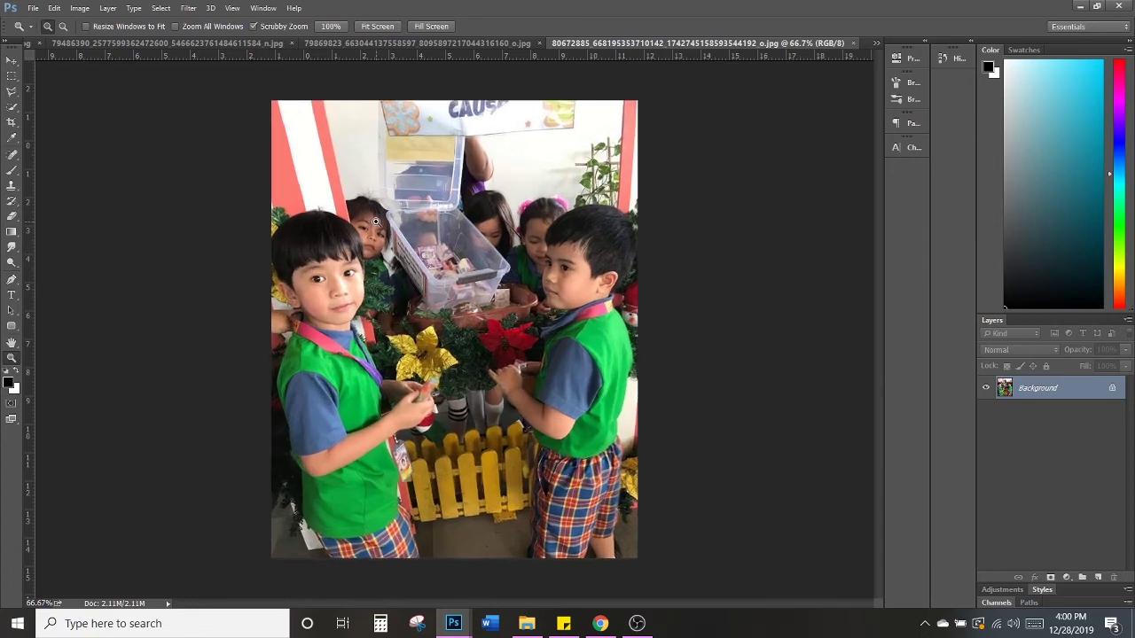
{"action": "left_click", "coordinate": [377, 222]}
{"action": "left_click", "coordinate": [12, 90]}
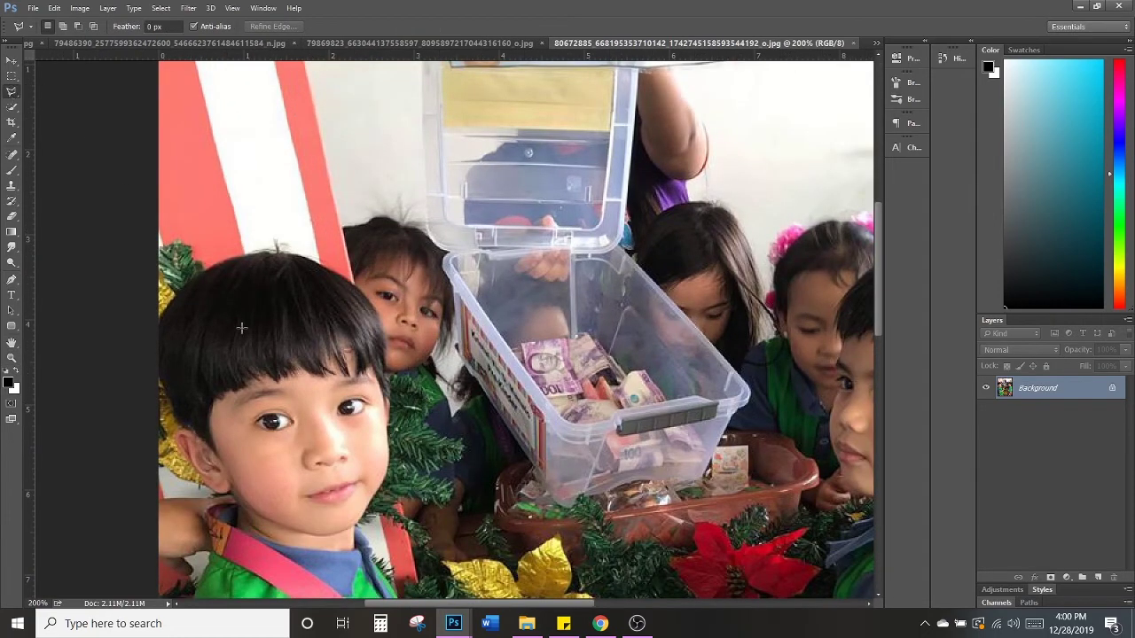
{"action": "scroll", "coordinate": [231, 319], "scroll_direction": "down", "scroll_amount": 3}
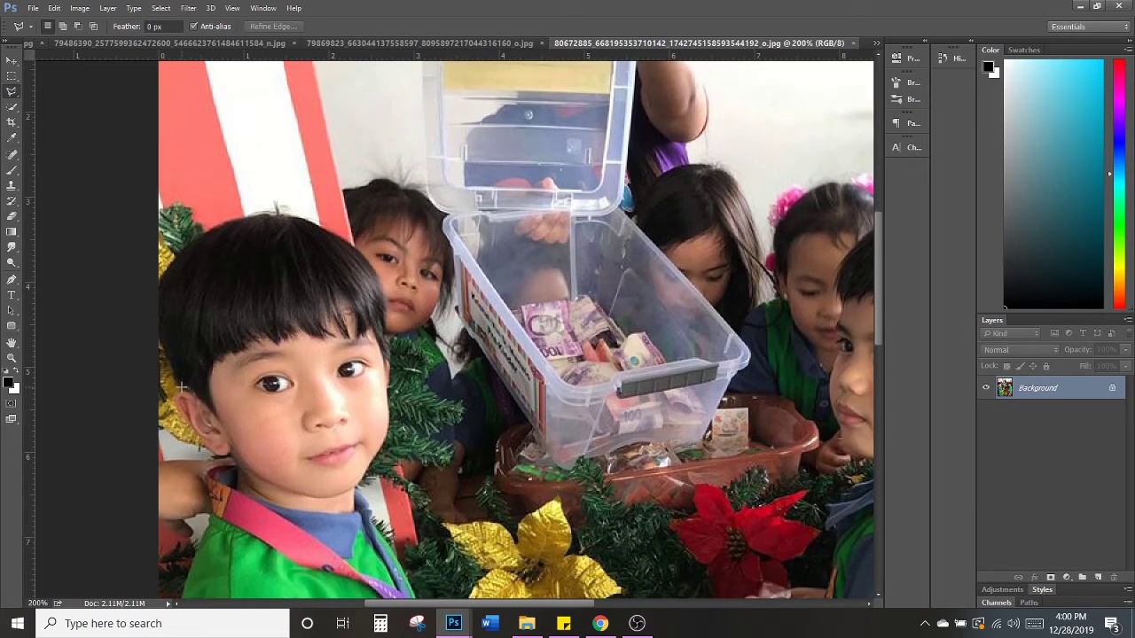
{"action": "mouse_move", "coordinate": [173, 376]}
{"action": "left_mouse_down"}
{"action": "mouse_move", "coordinate": [155, 331]}
{"action": "mouse_move", "coordinate": [156, 272]}
{"action": "mouse_move", "coordinate": [224, 221]}
{"action": "mouse_move", "coordinate": [294, 213]}
{"action": "mouse_move", "coordinate": [394, 283]}
{"action": "mouse_move", "coordinate": [382, 298]}
{"action": "mouse_move", "coordinate": [400, 331]}
{"action": "mouse_move", "coordinate": [388, 347]}
{"action": "mouse_move", "coordinate": [391, 413]}
{"action": "mouse_move", "coordinate": [363, 483]}
{"action": "mouse_move", "coordinate": [328, 500]}
{"action": "mouse_move", "coordinate": [286, 496]}
{"action": "mouse_move", "coordinate": [229, 469]}
{"action": "mouse_move", "coordinate": [205, 450]}
{"action": "left_mouse_up"}
{"action": "left_click_drag", "start_coordinate": [182, 384], "coordinate": [183, 386]}
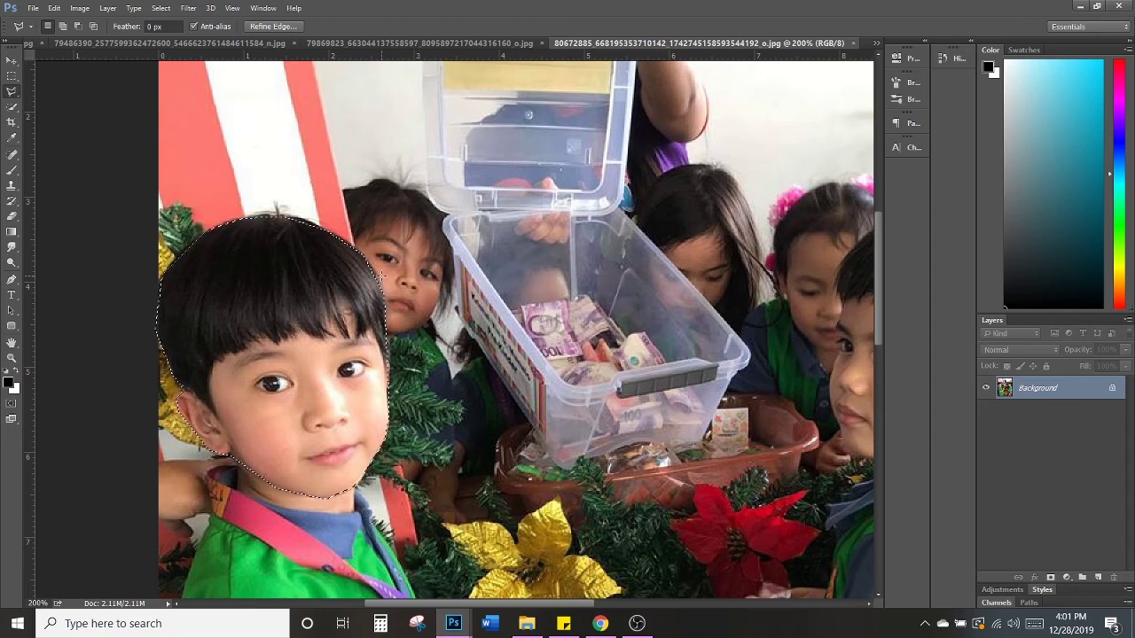
Step: Paste the copied boy's head into a new document made from the Photo preset, and close his source photo
{"action": "left_click", "coordinate": [33, 8]}
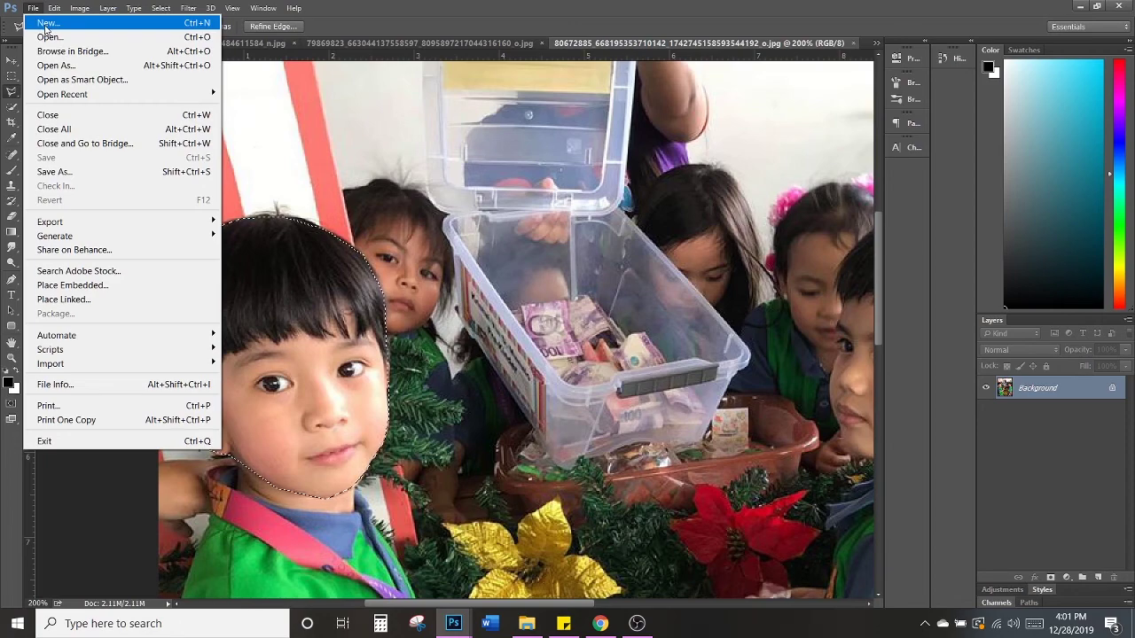
{"action": "left_click", "coordinate": [44, 22]}
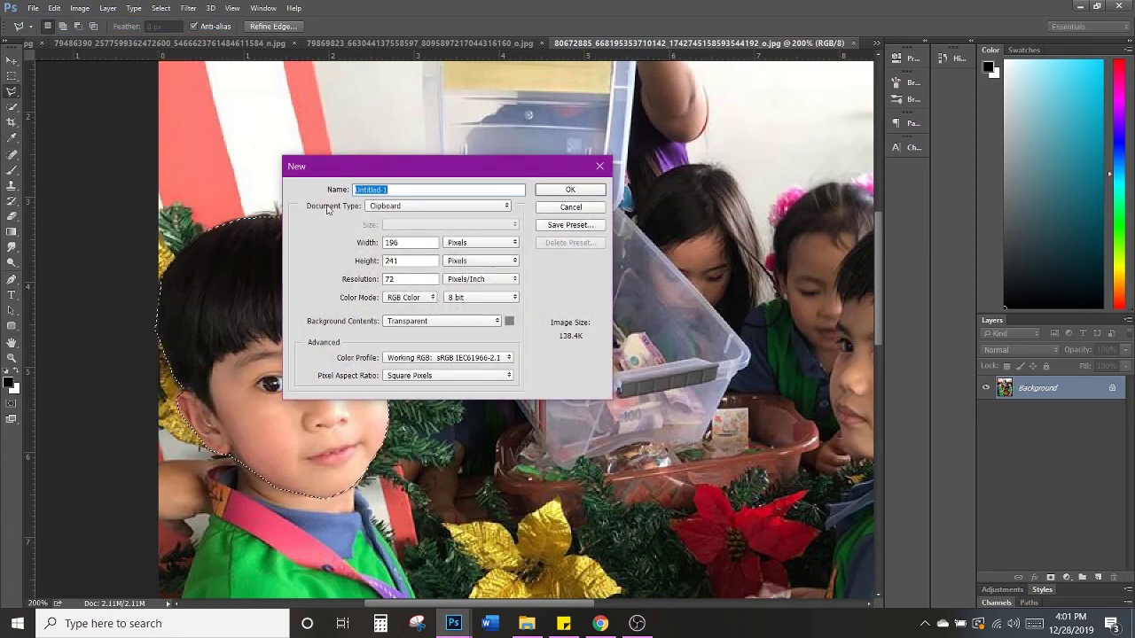
{"action": "left_click", "coordinate": [387, 208]}
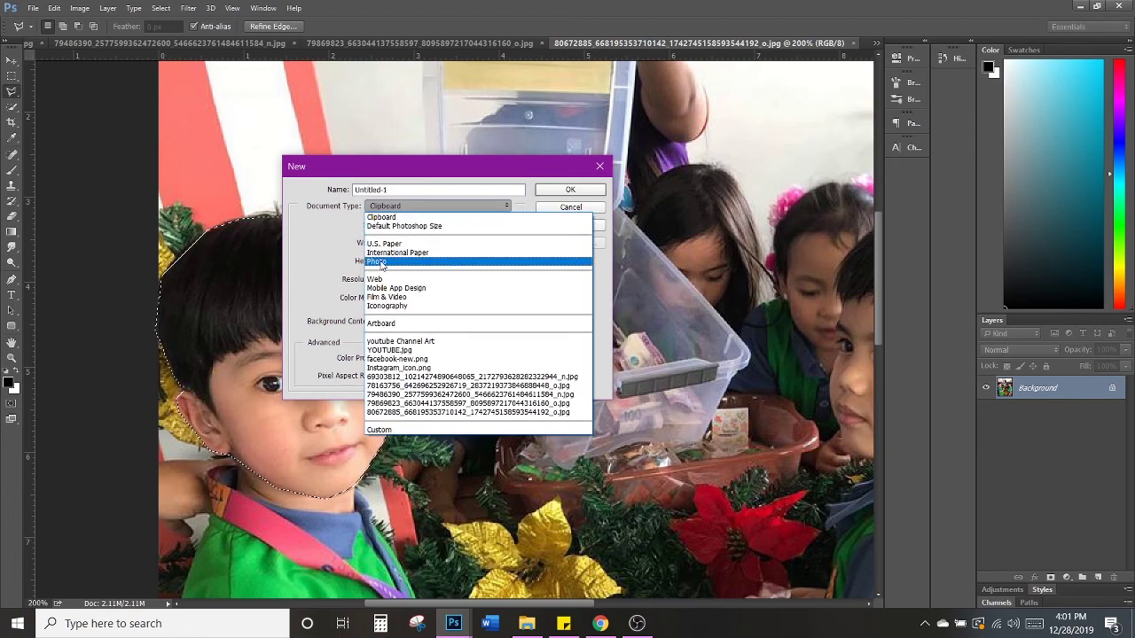
{"action": "left_click", "coordinate": [384, 261]}
{"action": "left_click", "coordinate": [571, 191]}
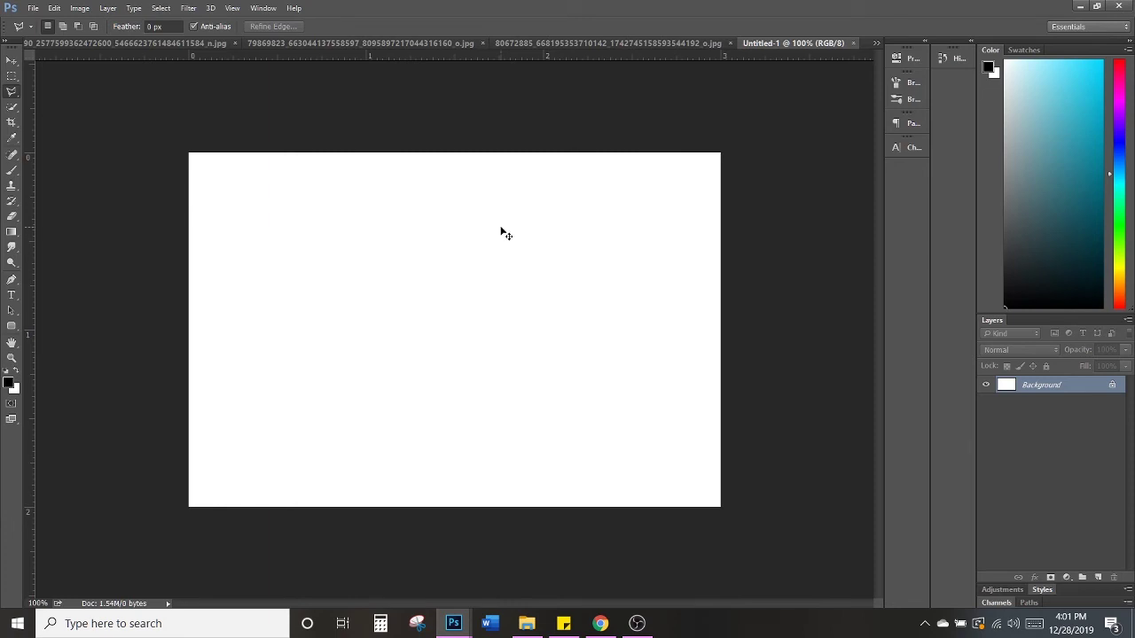
{"action": "key", "text": "ctrl+v"}
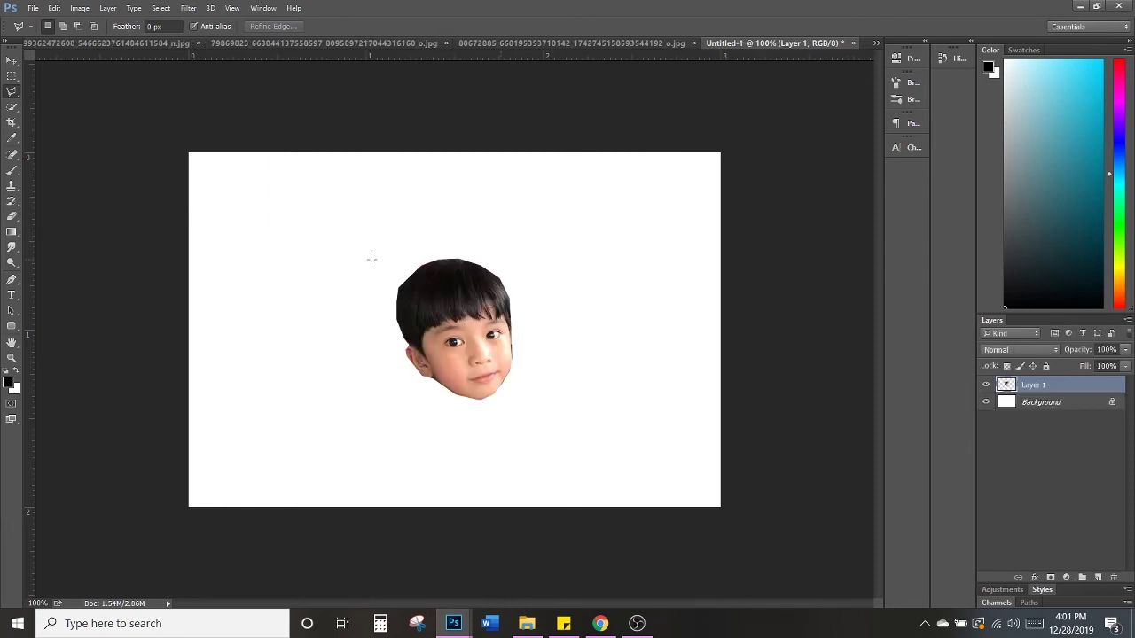
{"action": "left_click", "coordinate": [630, 43]}
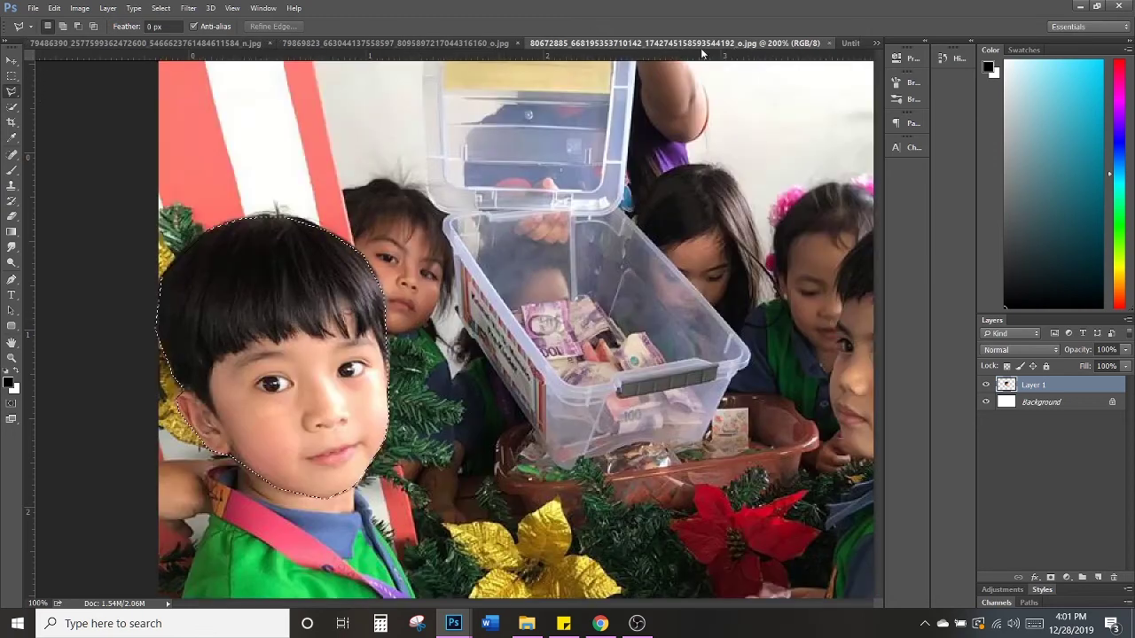
{"action": "left_click", "coordinate": [830, 43]}
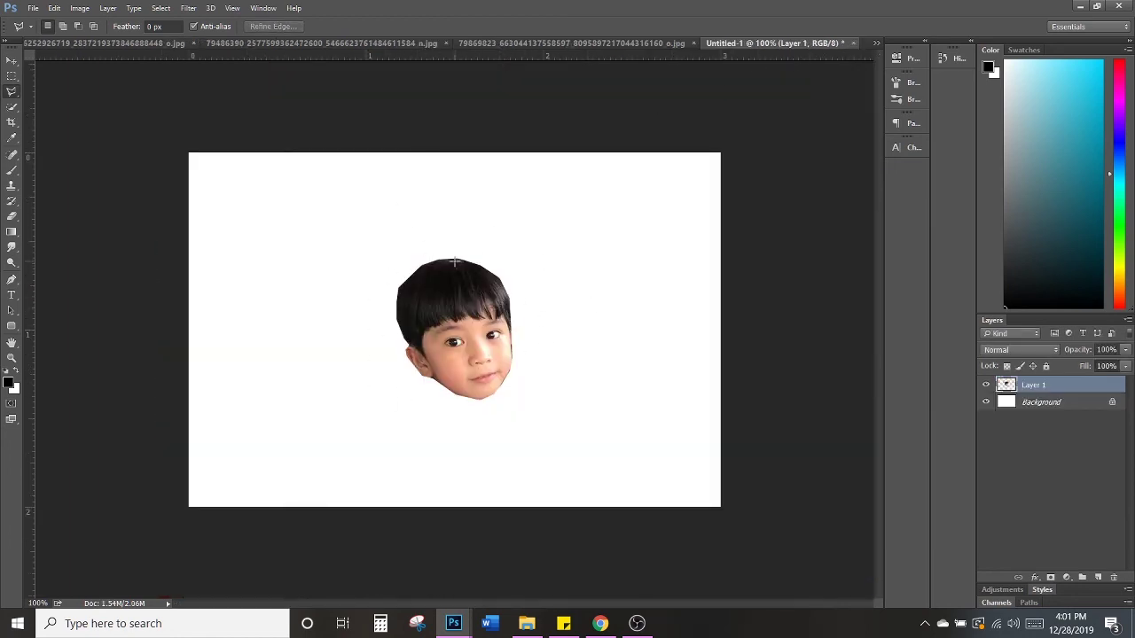
Step: Cut out the little girl's and the woman's heads from their photos with the Polygonal Lasso for the new collage document
{"action": "left_click", "coordinate": [618, 45]}
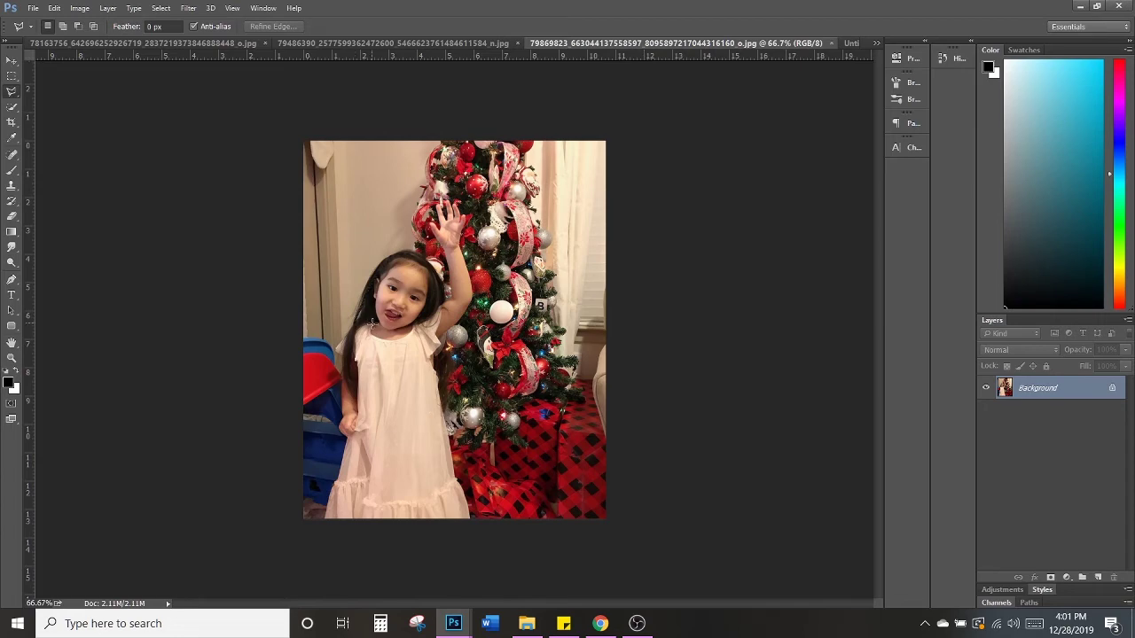
{"action": "mouse_move", "coordinate": [377, 324]}
{"action": "left_mouse_down"}
{"action": "mouse_move", "coordinate": [426, 255]}
{"action": "mouse_move", "coordinate": [439, 272]}
{"action": "mouse_move", "coordinate": [426, 310]}
{"action": "left_mouse_up"}
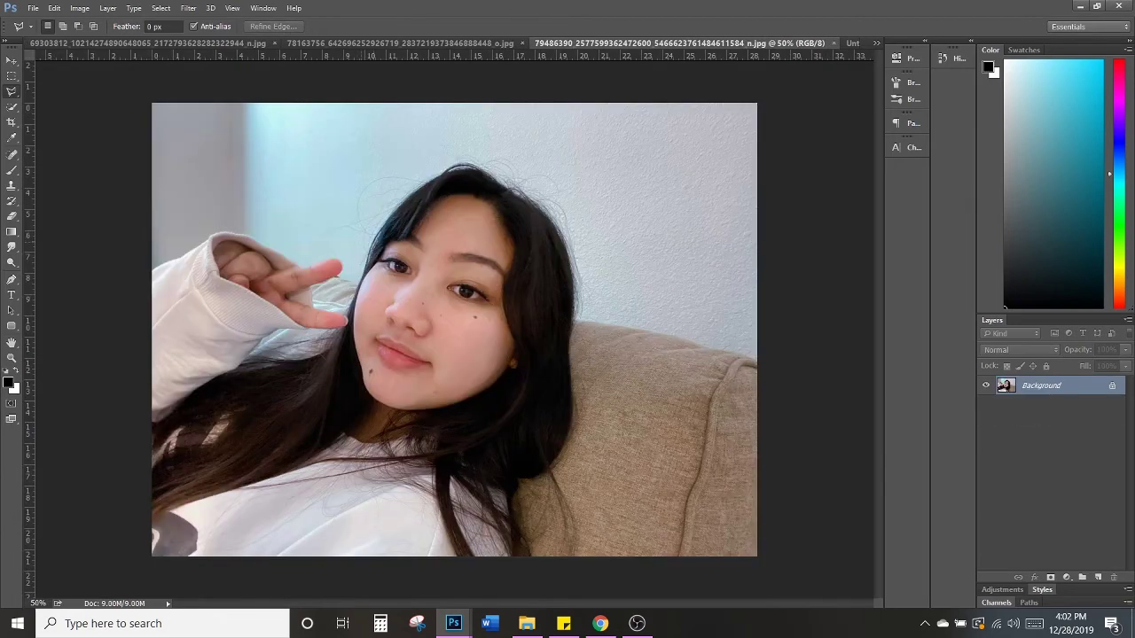
{"action": "mouse_move", "coordinate": [359, 275]}
{"action": "left_mouse_down"}
{"action": "mouse_move", "coordinate": [355, 355]}
{"action": "mouse_move", "coordinate": [399, 408]}
{"action": "mouse_move", "coordinate": [572, 282]}
{"action": "mouse_move", "coordinate": [426, 177]}
{"action": "left_mouse_up"}
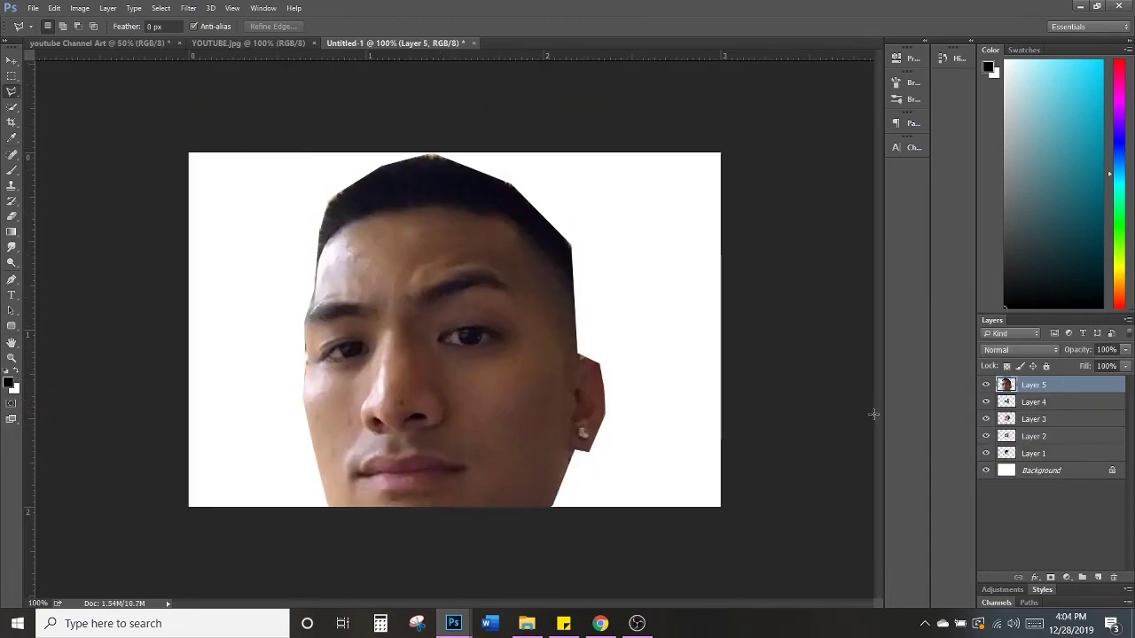
Step: Rename Layer 1 with the boy's first name and Layer 2 with the little girl's first name
{"action": "double_click", "coordinate": [1036, 454]}
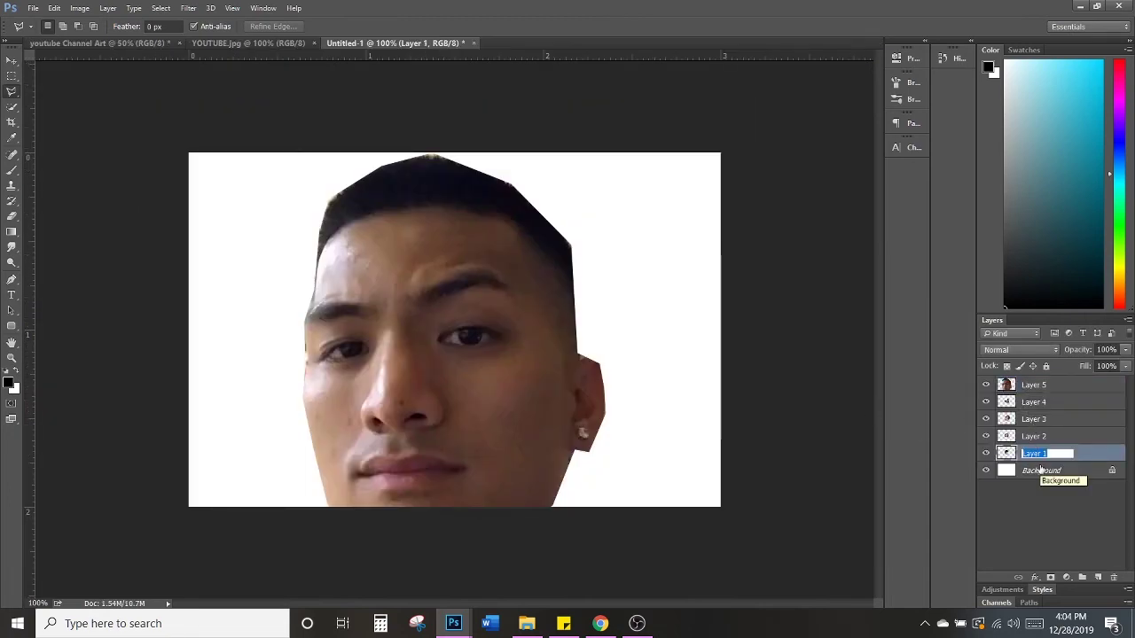
{"action": "type", "text": "JUN"}
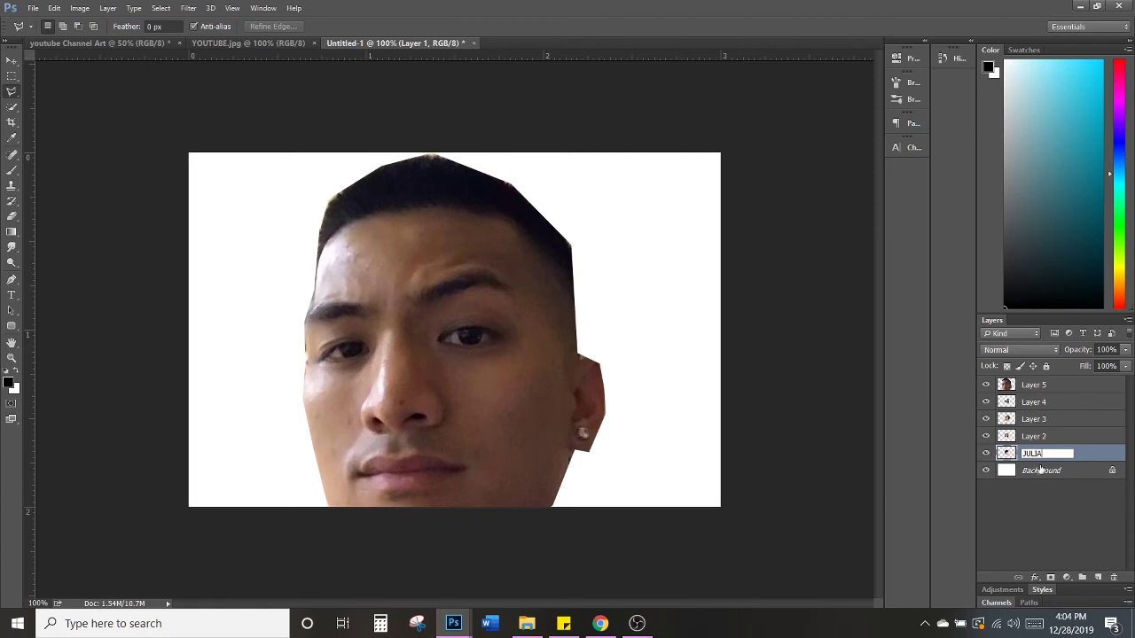
{"action": "key", "text": "Return"}
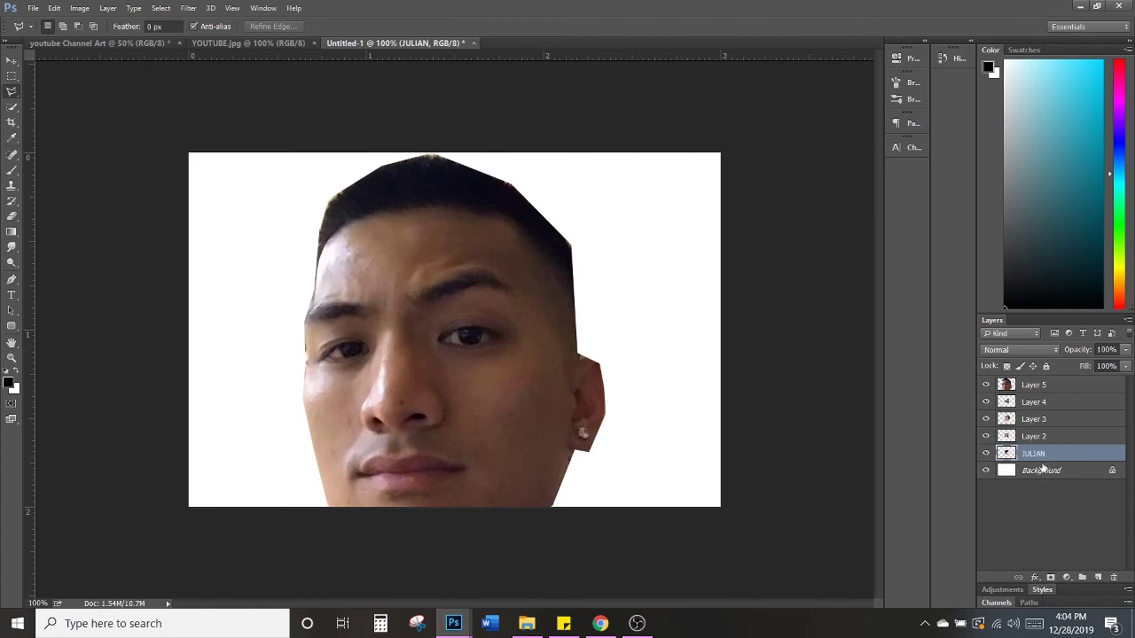
{"action": "double_click", "coordinate": [1041, 437]}
{"action": "type", "text": "M"}
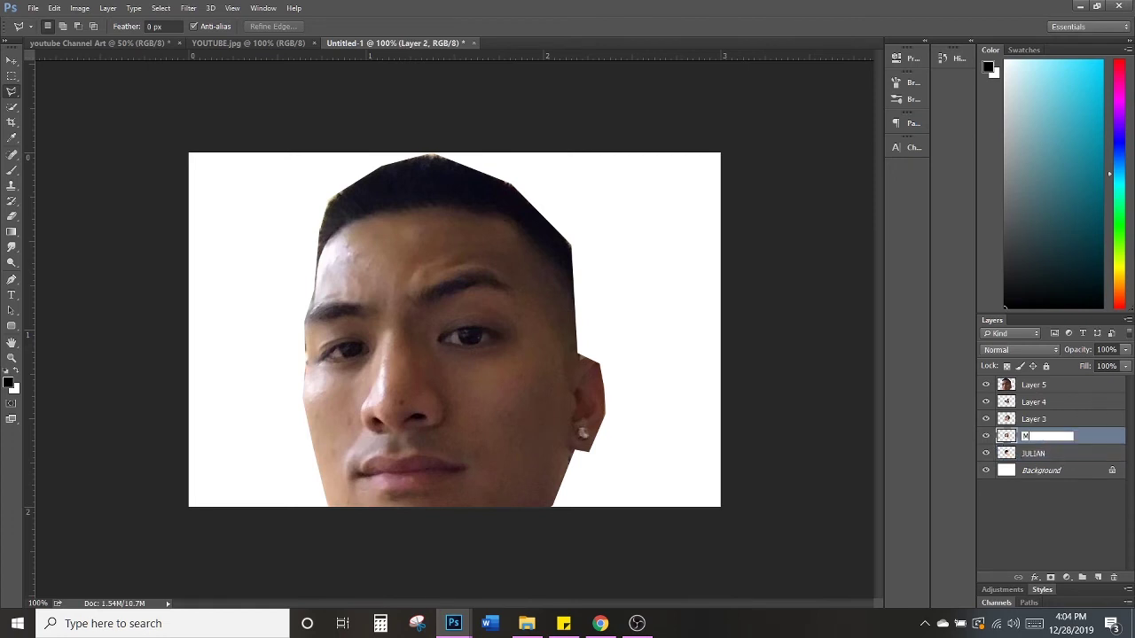
{"action": "type", "text": "IA"}
{"action": "key", "text": "Return"}
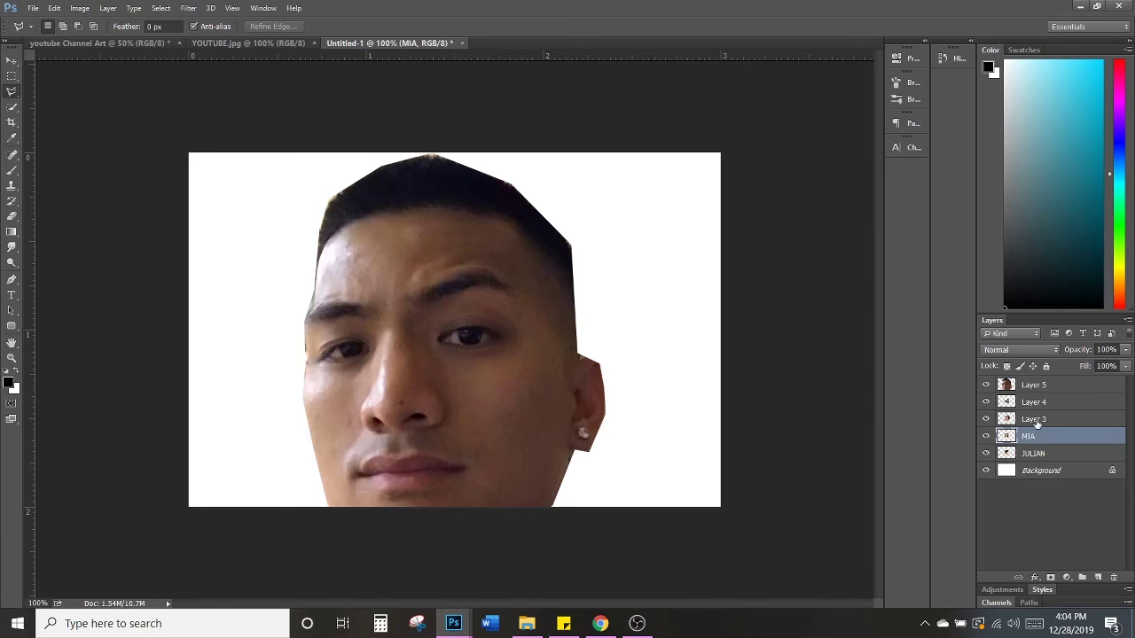
Step: Rename Layer 3 with the woman's first name and the dog's layer, Layer 4, as D
{"action": "double_click", "coordinate": [1035, 420]}
{"action": "type", "text": "AS"}
{"action": "key", "text": "Return"}
{"action": "left_click", "coordinate": [1034, 406]}
{"action": "double_click", "coordinate": [1034, 409]}
{"action": "left_click", "coordinate": [1055, 147]}
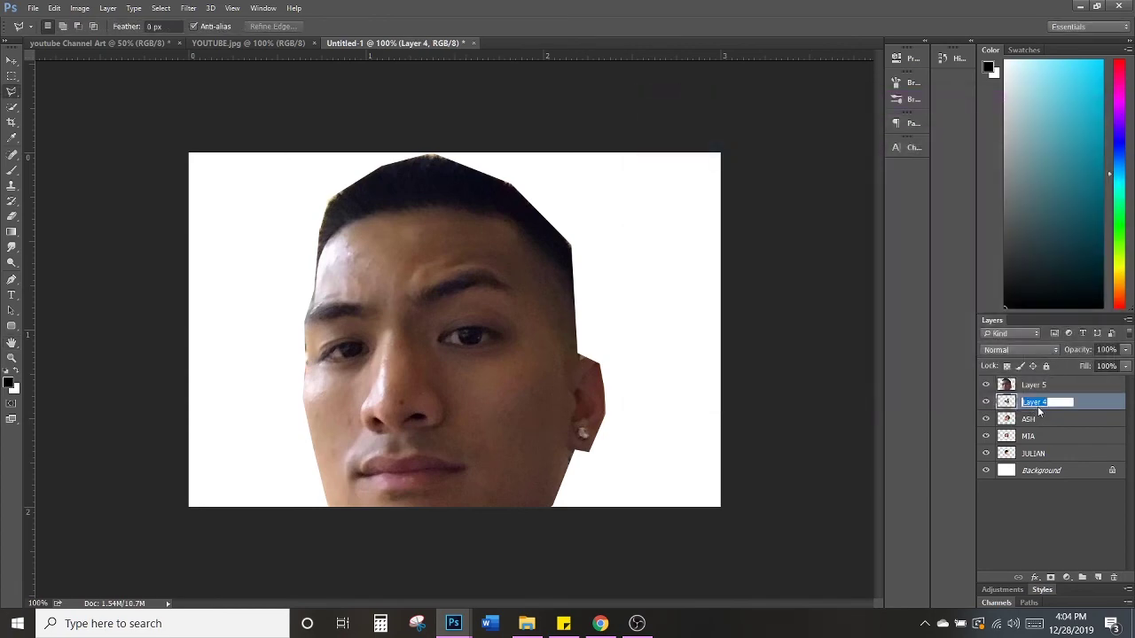
{"action": "type", "text": "D"}
{"action": "key", "text": "Return"}
Step: Rename Layer 5 with the man's first name
{"action": "double_click", "coordinate": [1062, 382]}
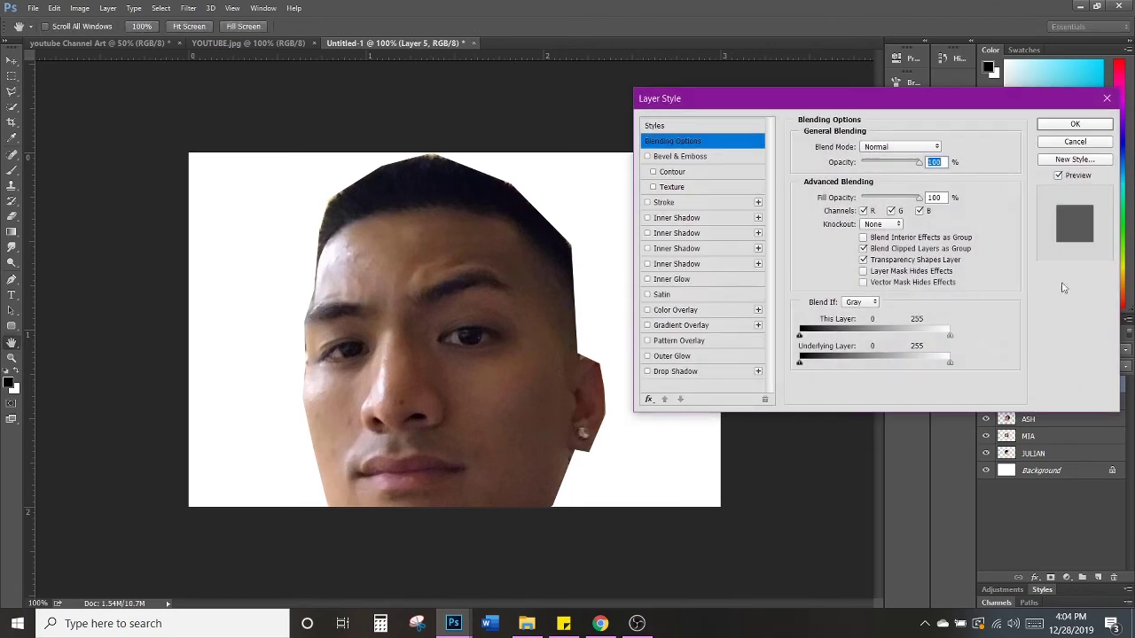
{"action": "left_click", "coordinate": [1076, 142]}
{"action": "double_click", "coordinate": [1031, 385]}
{"action": "type", "text": "RJ"}
{"action": "type", "text": "Y"}
{"action": "key", "text": "Return"}
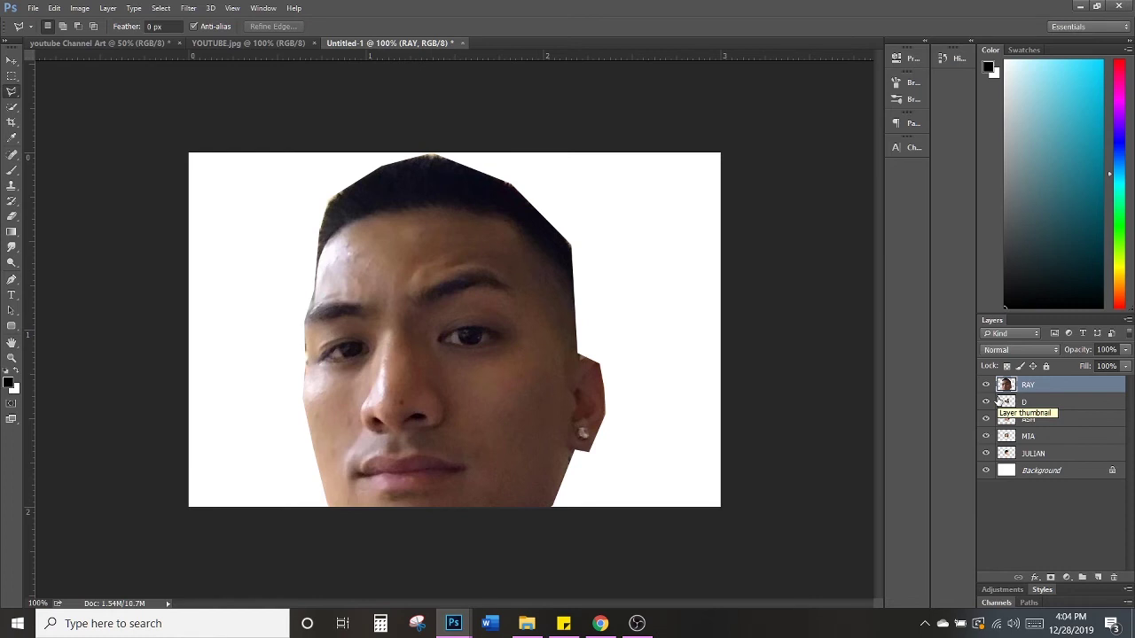
Step: Scale the man's head down to slightly over a third of its size and place it in the canvas's upper left area
{"action": "key", "text": "ctrl+t"}
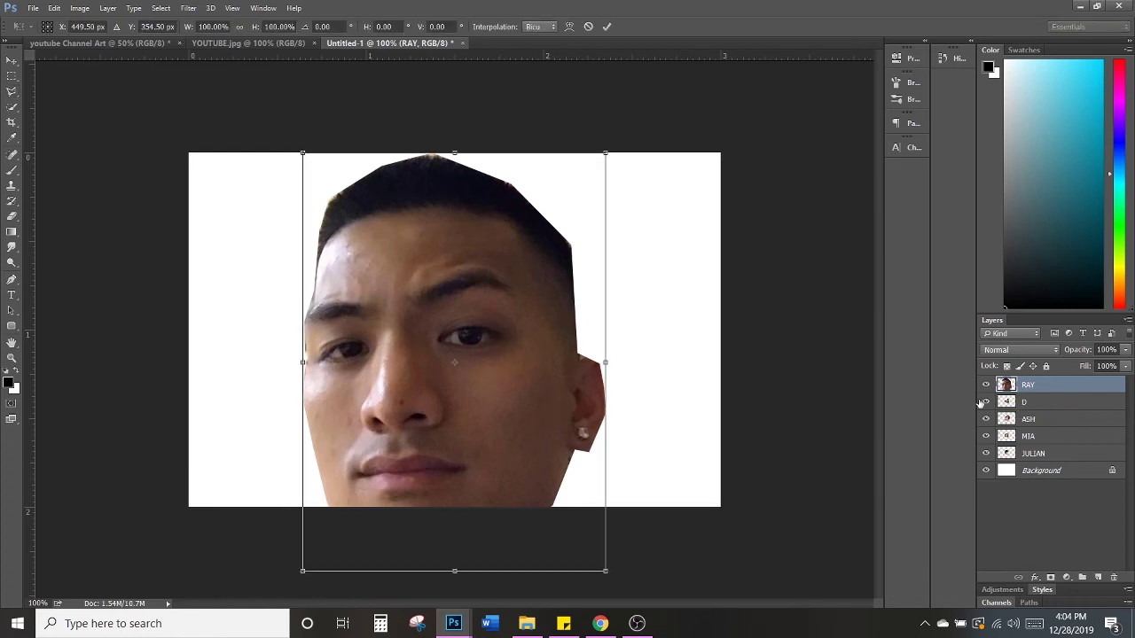
{"action": "mouse_move", "coordinate": [317, 170]}
{"action": "left_mouse_down"}
{"action": "mouse_move", "coordinate": [450, 379]}
{"action": "mouse_move", "coordinate": [496, 428]}
{"action": "mouse_move", "coordinate": [387, 264]}
{"action": "mouse_move", "coordinate": [303, 209]}
{"action": "left_mouse_up"}
{"action": "key", "text": "Return"}
{"action": "key", "text": "l"}
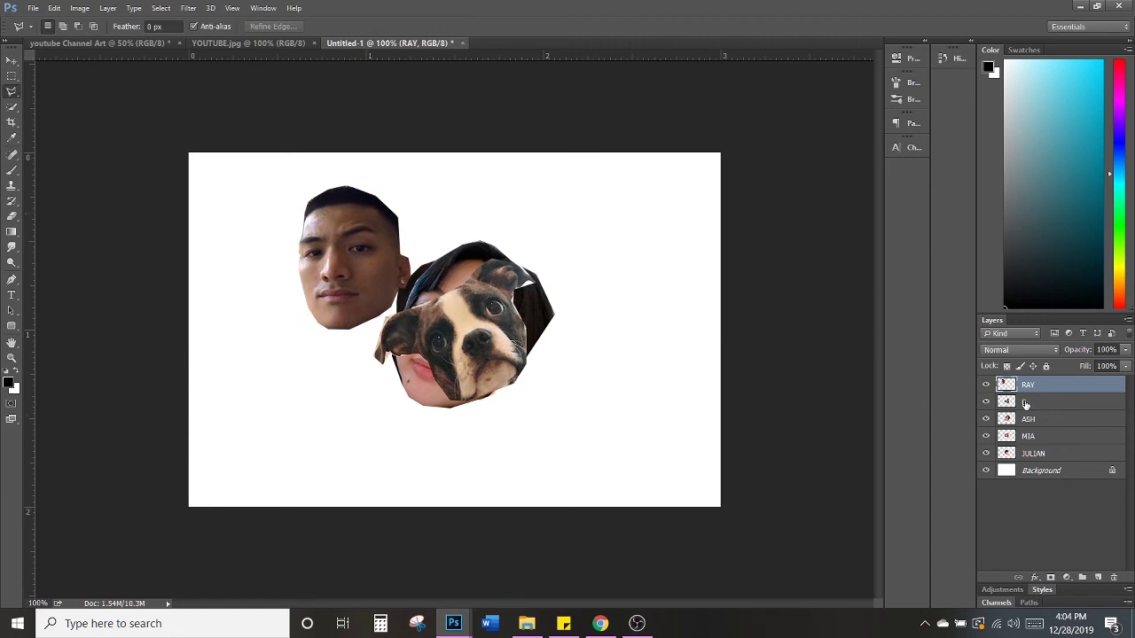
Step: Separate the overlapping heads by moving the dog's to the canvas's upper right and the woman's to the lower right
{"action": "left_click", "coordinate": [1026, 403]}
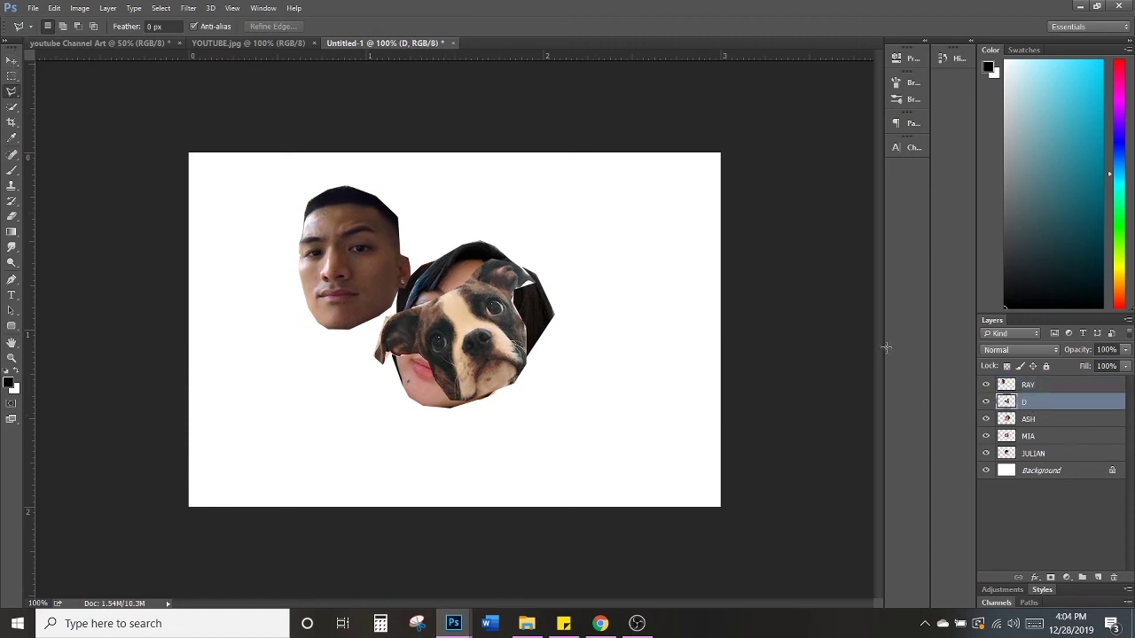
{"action": "left_click", "coordinate": [11, 62]}
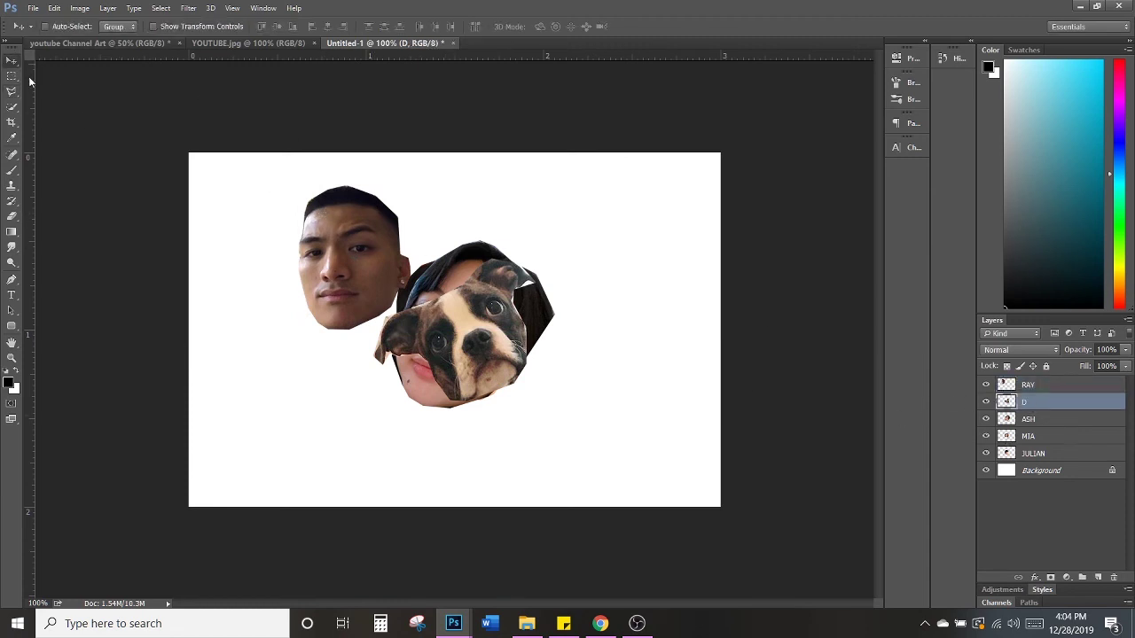
{"action": "left_click_drag", "start_coordinate": [446, 327], "coordinate": [588, 279]}
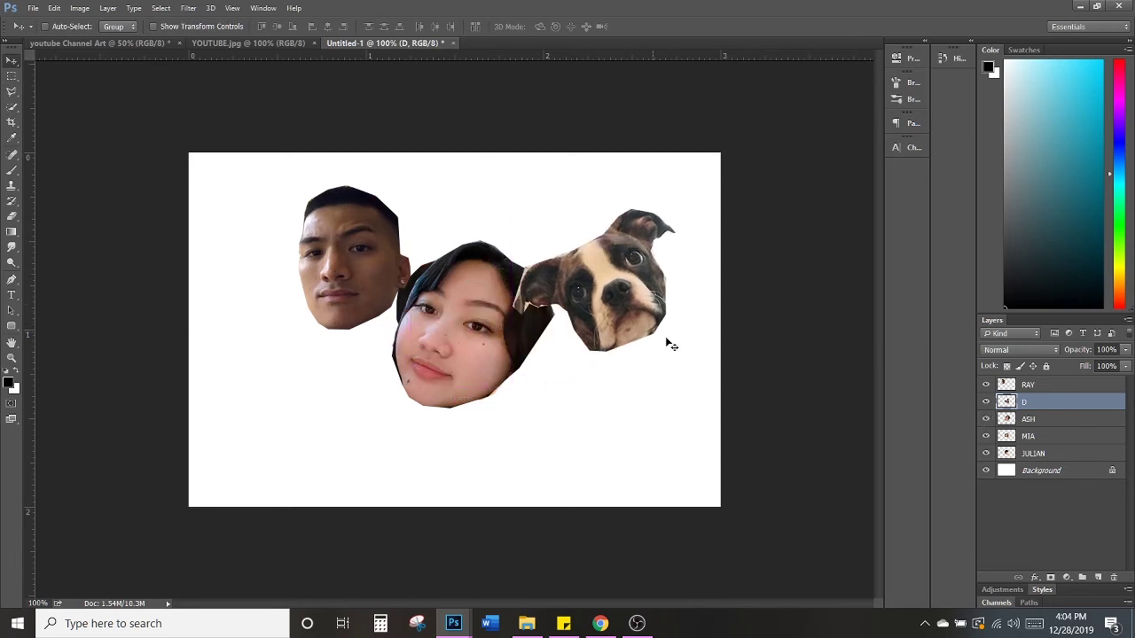
{"action": "left_click", "coordinate": [1027, 420]}
{"action": "left_click_drag", "start_coordinate": [447, 333], "coordinate": [573, 424]}
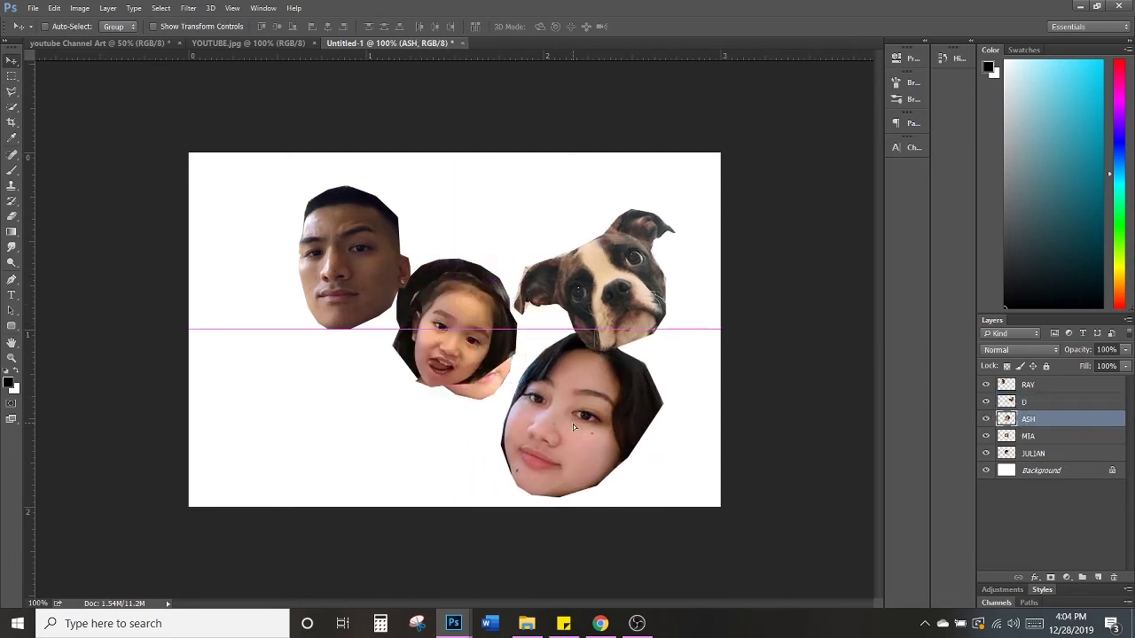
Step: Move the girl's head to the canvas's lower edge beside the woman's, and the boy's head below the man's
{"action": "left_click", "coordinate": [1026, 436]}
{"action": "left_click_drag", "start_coordinate": [468, 348], "coordinate": [483, 472]}
{"action": "left_click", "coordinate": [1030, 455]}
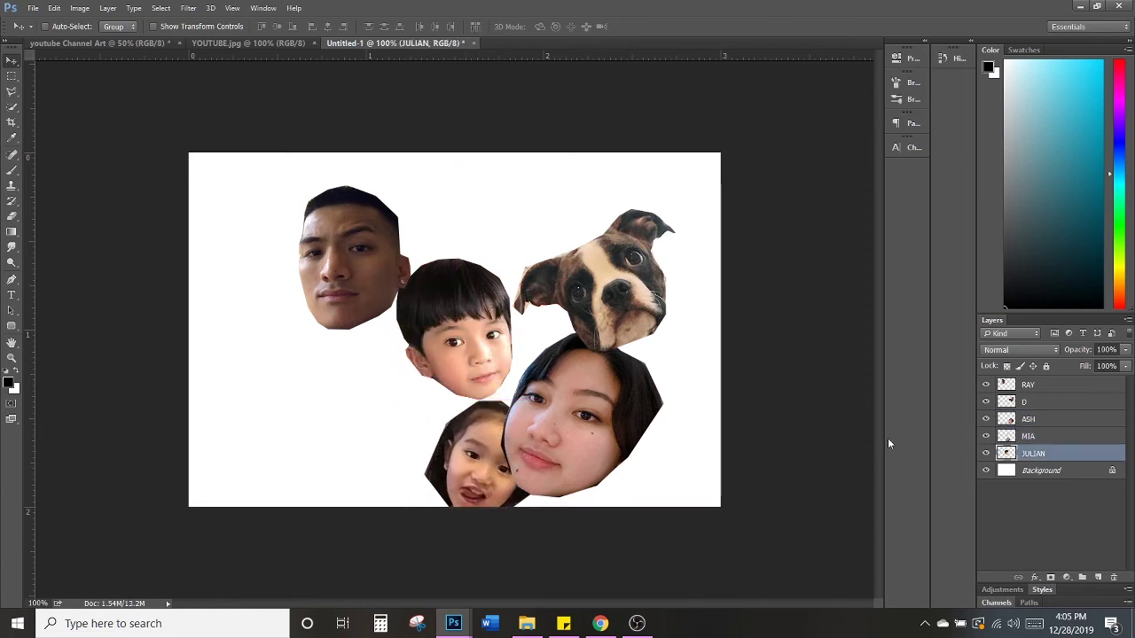
{"action": "left_click_drag", "start_coordinate": [454, 349], "coordinate": [363, 446]}
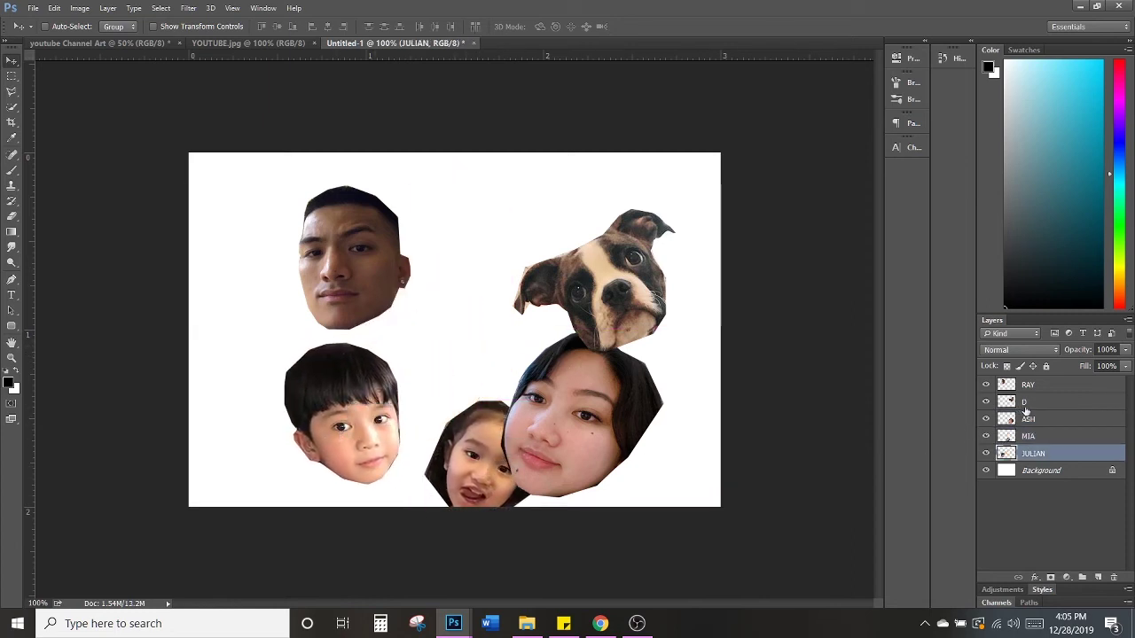
Step: Bring the boy's and girl's heads close together under the man's head, and stack the boy's layer above the girl's
{"action": "left_click", "coordinate": [1028, 436]}
{"action": "mouse_move", "coordinate": [475, 427]}
{"action": "left_mouse_down"}
{"action": "mouse_move", "coordinate": [445, 386]}
{"action": "mouse_move", "coordinate": [458, 407]}
{"action": "mouse_move", "coordinate": [404, 390]}
{"action": "mouse_move", "coordinate": [441, 414]}
{"action": "mouse_move", "coordinate": [460, 402]}
{"action": "mouse_move", "coordinate": [478, 414]}
{"action": "left_mouse_up"}
{"action": "left_click_drag", "start_coordinate": [355, 420], "coordinate": [332, 399]}
{"action": "left_click", "coordinate": [1055, 458]}
{"action": "left_click_drag", "start_coordinate": [428, 409], "coordinate": [440, 380]}
{"action": "left_click_drag", "start_coordinate": [1054, 453], "coordinate": [1053, 432]}
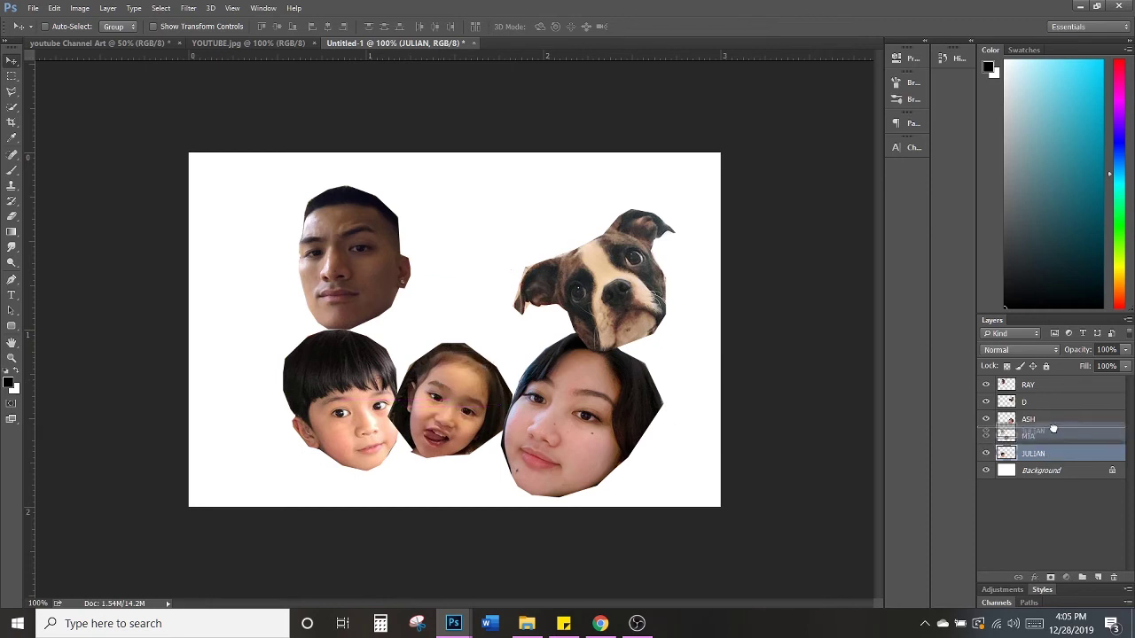
{"action": "left_click_drag", "start_coordinate": [363, 425], "coordinate": [368, 425]}
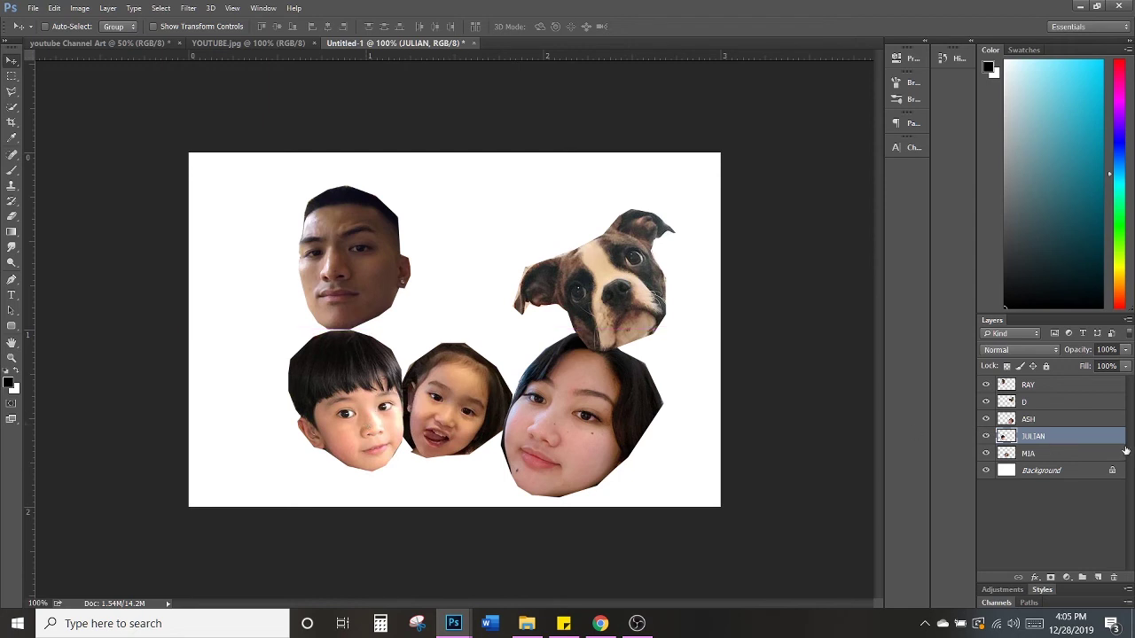
Step: Fit the woman's head beside the man's and above the girl's, and stack the man's layer below hers
{"action": "mouse_move", "coordinate": [612, 401]}
{"action": "left_mouse_down"}
{"action": "mouse_move", "coordinate": [530, 367]}
{"action": "mouse_move", "coordinate": [619, 390]}
{"action": "left_mouse_up"}
{"action": "left_click", "coordinate": [1007, 419]}
{"action": "left_click_drag", "start_coordinate": [538, 413], "coordinate": [442, 285]}
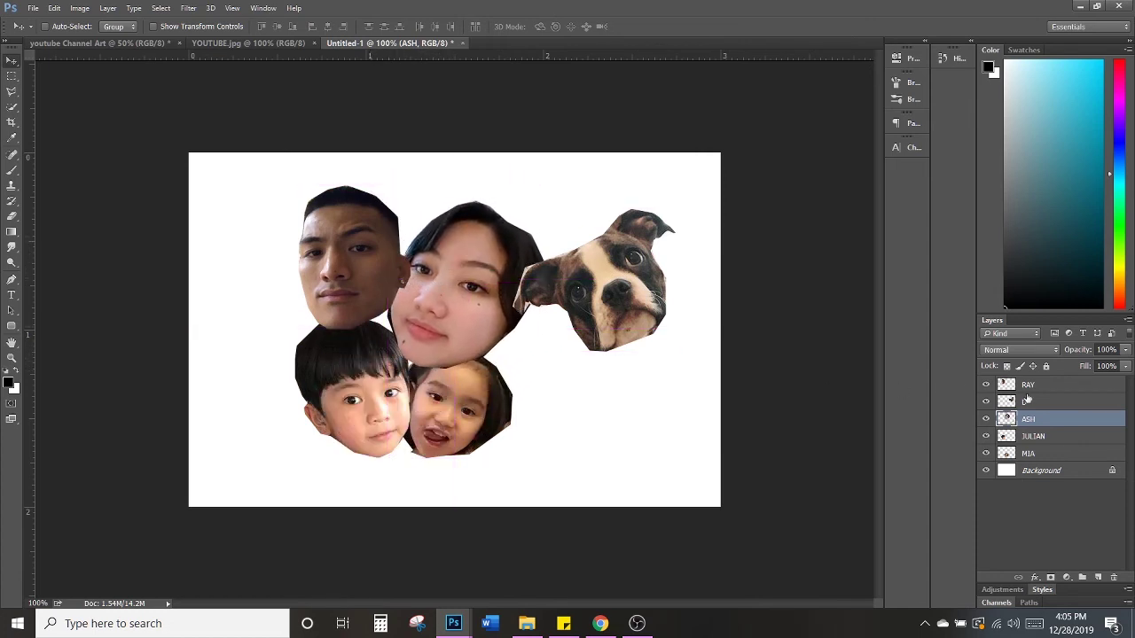
{"action": "mouse_move", "coordinate": [1027, 419]}
{"action": "left_mouse_down"}
{"action": "mouse_move", "coordinate": [1025, 380]}
{"action": "mouse_move", "coordinate": [1022, 419]}
{"action": "mouse_move", "coordinate": [1037, 434]}
{"action": "left_mouse_up"}
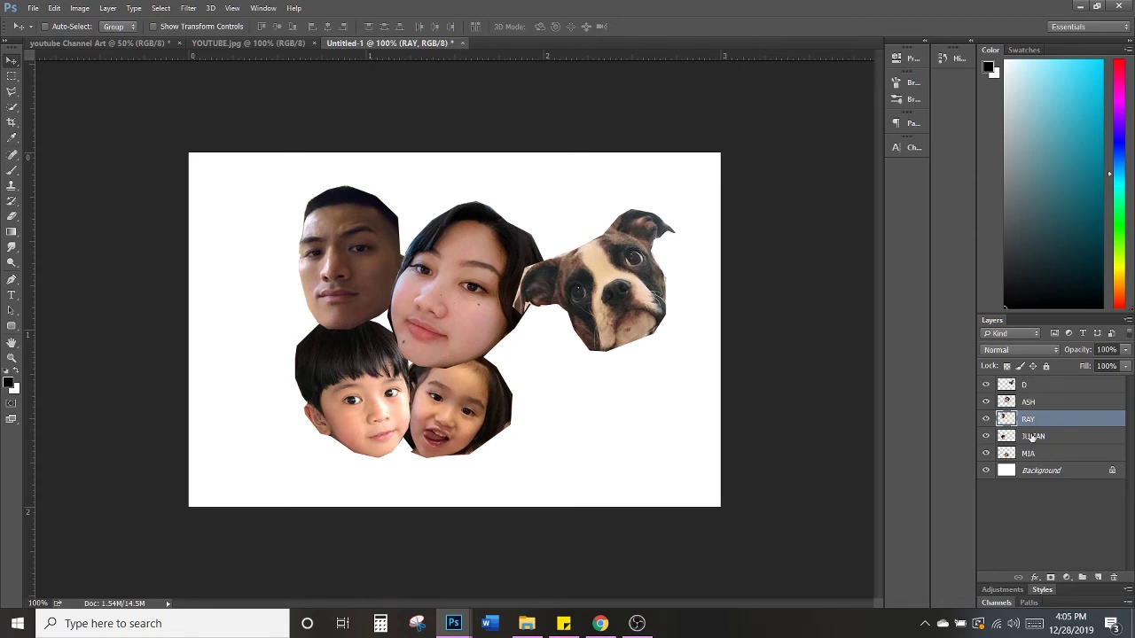
{"action": "left_click_drag", "start_coordinate": [460, 287], "coordinate": [435, 285]}
Step: Scale the woman's head to about 79% width and 76% height, rotated about -8 degrees, between the man's and girl's heads
{"action": "left_click", "coordinate": [1031, 403]}
{"action": "key", "text": "ctrl+t"}
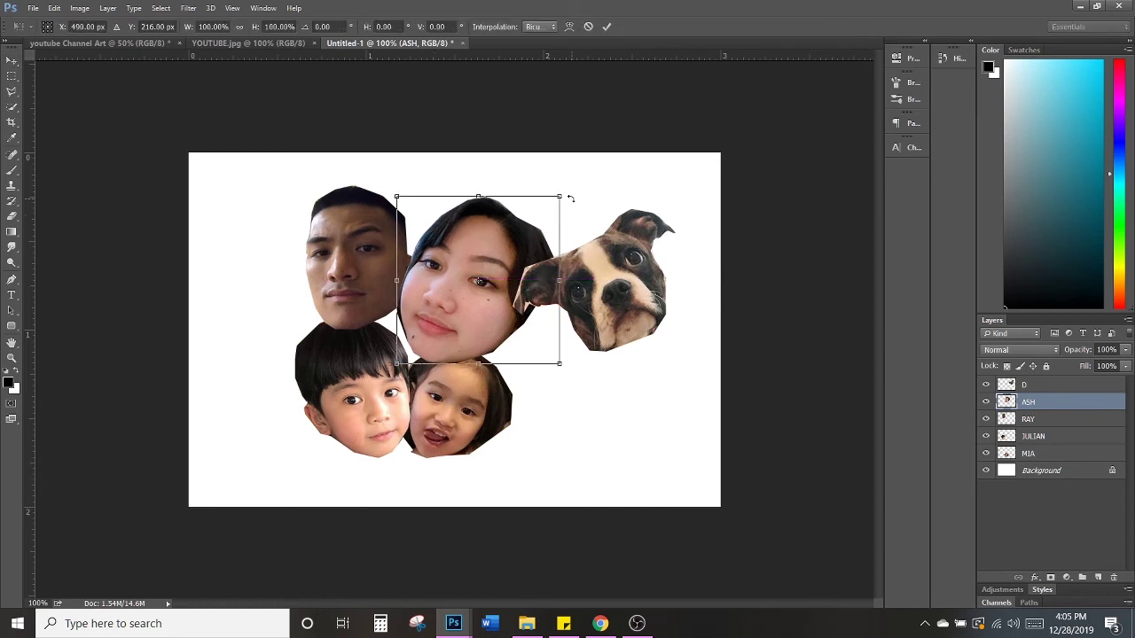
{"action": "left_click_drag", "start_coordinate": [561, 197], "coordinate": [486, 203]}
{"action": "left_click_drag", "start_coordinate": [473, 287], "coordinate": [472, 272]}
{"action": "key", "text": "Return"}
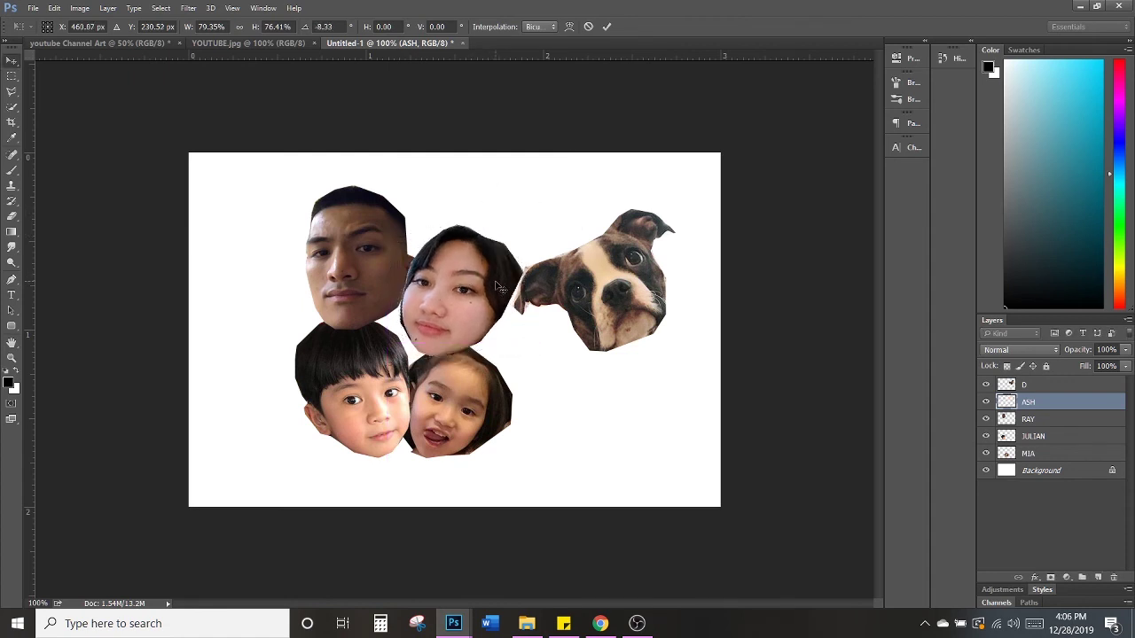
Step: Shrink the dog's head to about half size, mirror it horizontally, and place it above the man's and woman's heads
{"action": "left_click", "coordinate": [1000, 385]}
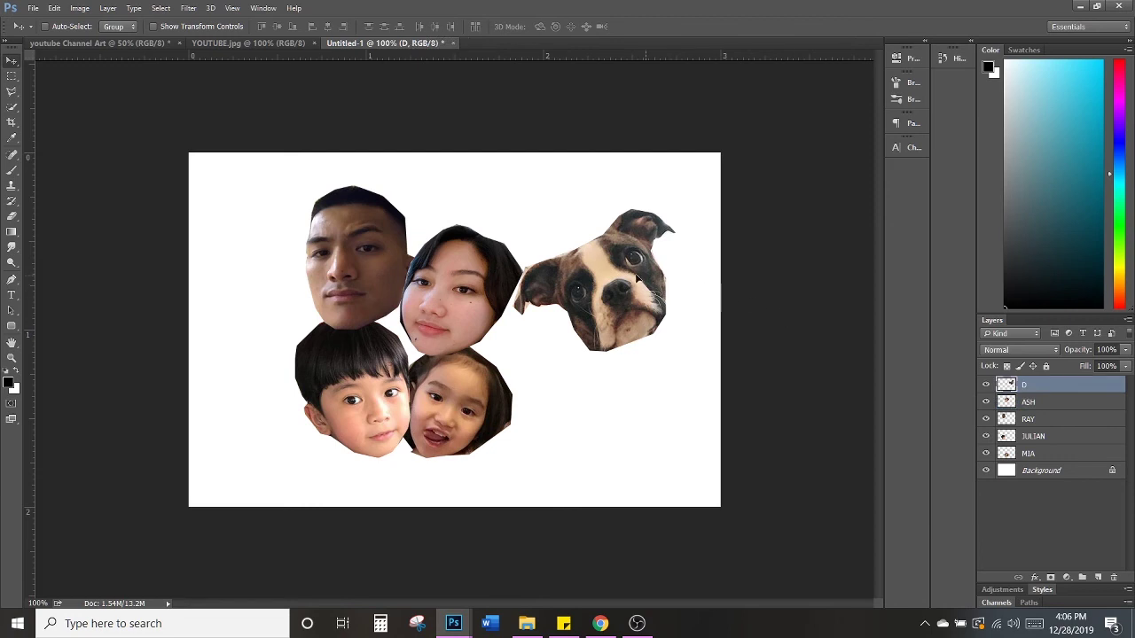
{"action": "left_click_drag", "start_coordinate": [652, 279], "coordinate": [589, 255]}
{"action": "key", "text": "ctrl+t"}
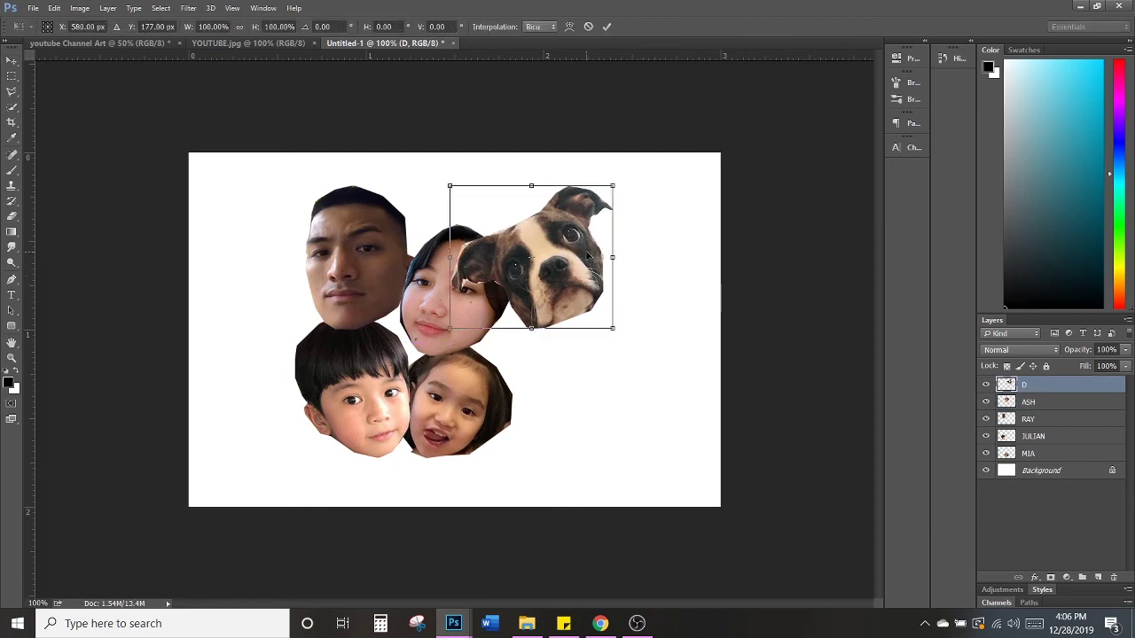
{"action": "mouse_move", "coordinate": [446, 180]}
{"action": "left_mouse_down"}
{"action": "mouse_move", "coordinate": [502, 210]}
{"action": "mouse_move", "coordinate": [527, 251]}
{"action": "mouse_move", "coordinate": [404, 204]}
{"action": "mouse_move", "coordinate": [399, 185]}
{"action": "mouse_move", "coordinate": [401, 196]}
{"action": "mouse_move", "coordinate": [436, 159]}
{"action": "mouse_move", "coordinate": [449, 173]}
{"action": "mouse_move", "coordinate": [426, 173]}
{"action": "left_mouse_up"}
{"action": "key", "text": "Return"}
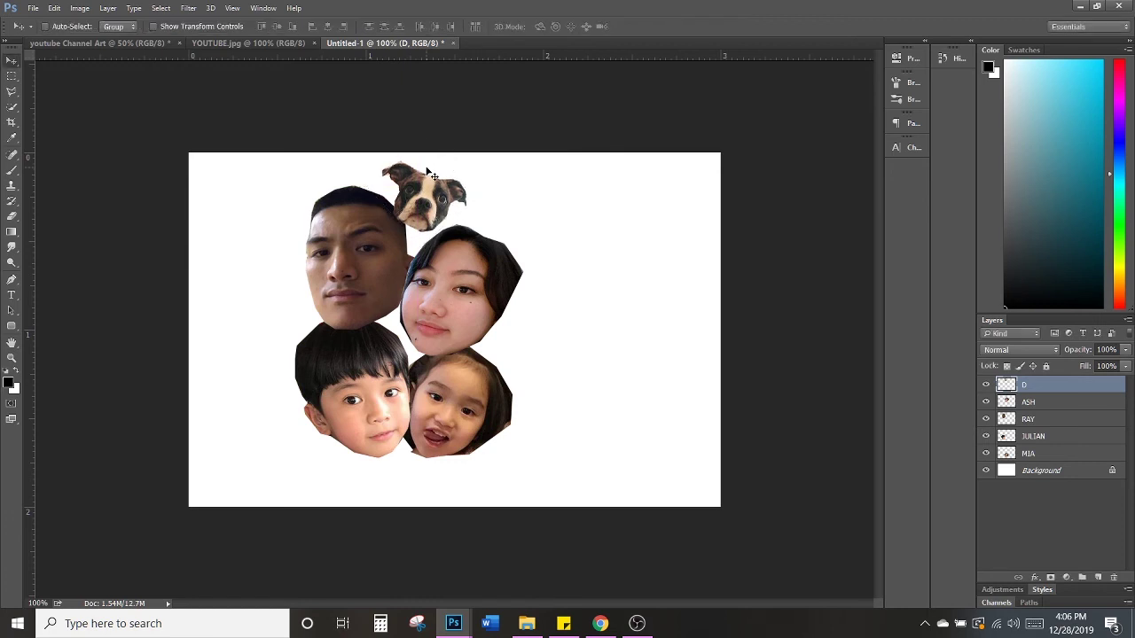
Step: Convert the white background into an editable layer and fill it with black using the Paint Bucket tool
{"action": "double_click", "coordinate": [1022, 473]}
{"action": "left_click", "coordinate": [670, 202]}
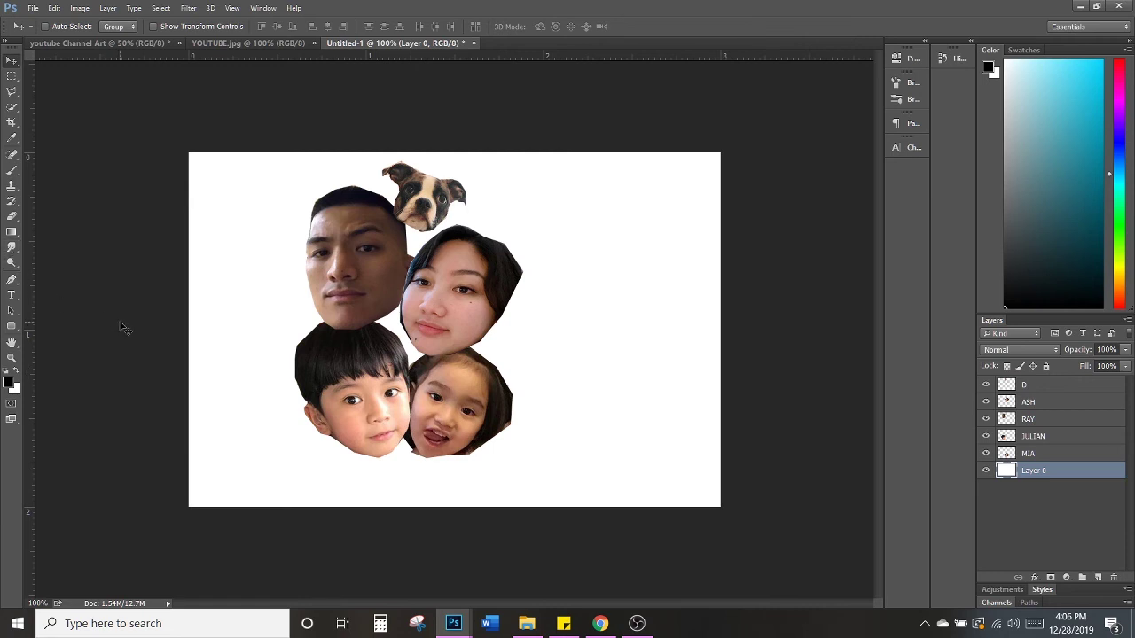
{"action": "right_click", "coordinate": [12, 232]}
{"action": "left_click", "coordinate": [66, 242]}
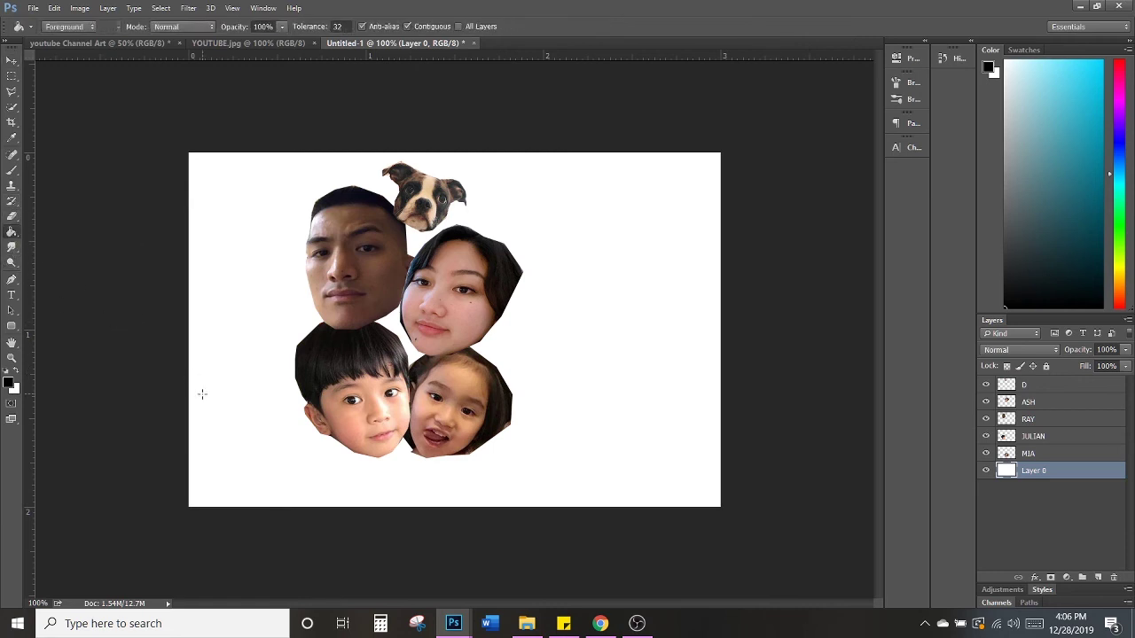
{"action": "left_click", "coordinate": [227, 425]}
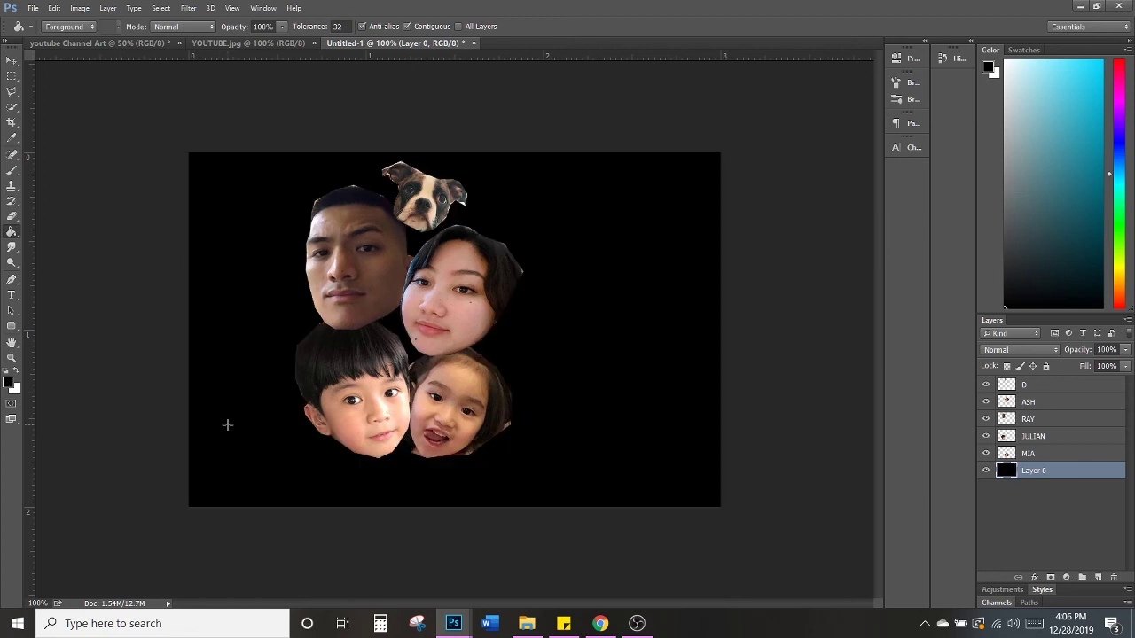
Step: Merge the five head layers, from the girl's up to the dog's, into a single layer
{"action": "left_click", "coordinate": [1037, 455]}
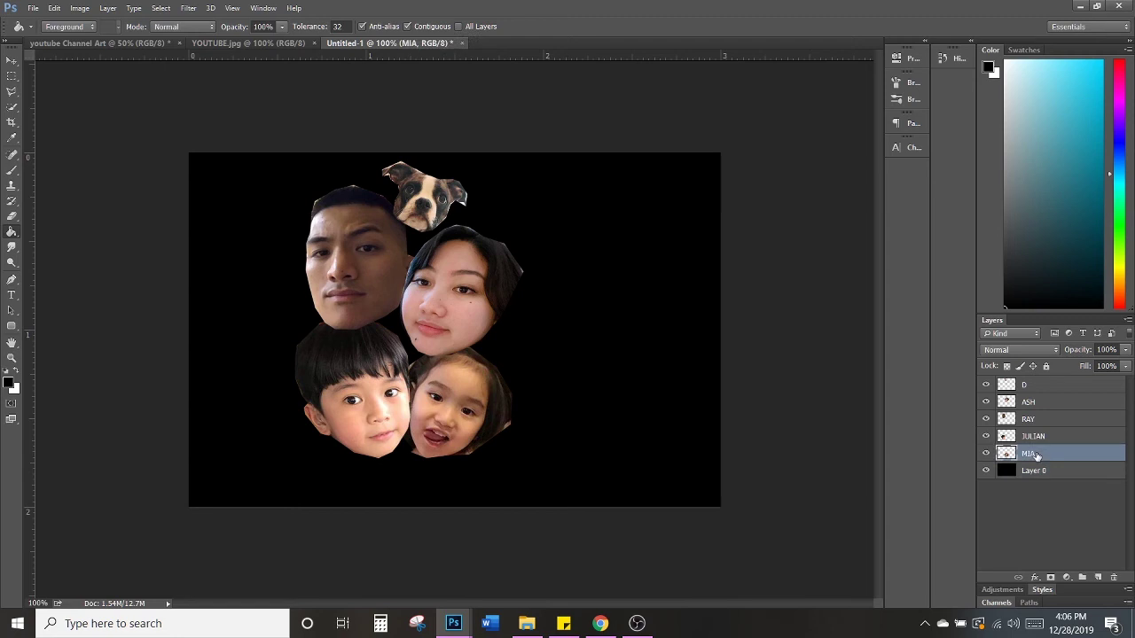
{"action": "left_click", "coordinate": [1023, 390], "text": "shift"}
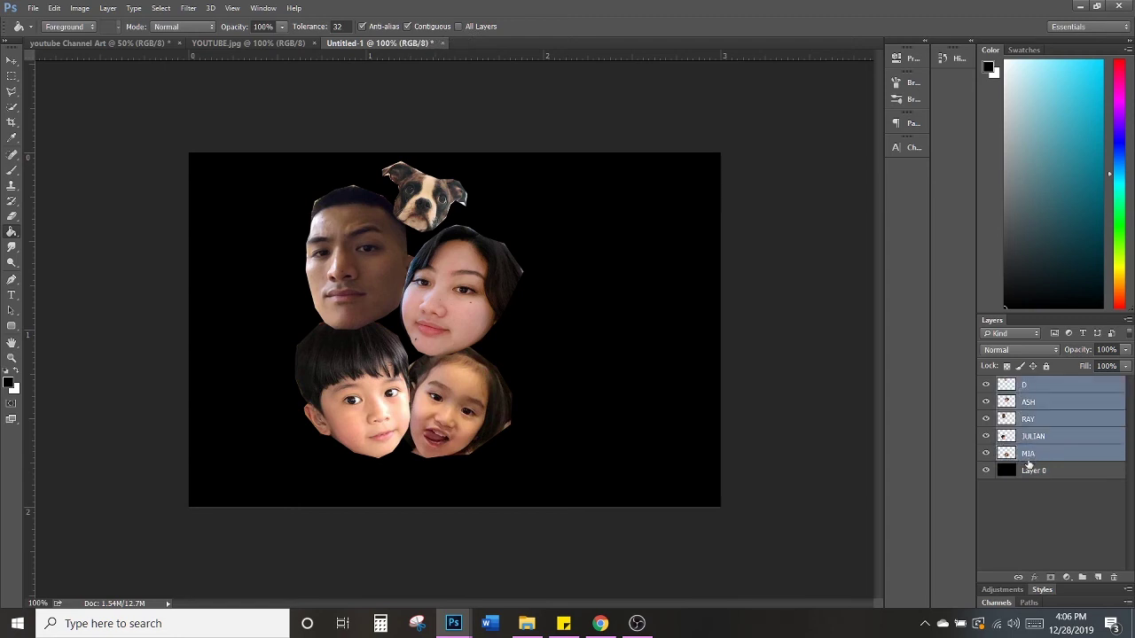
{"action": "right_click", "coordinate": [1028, 398]}
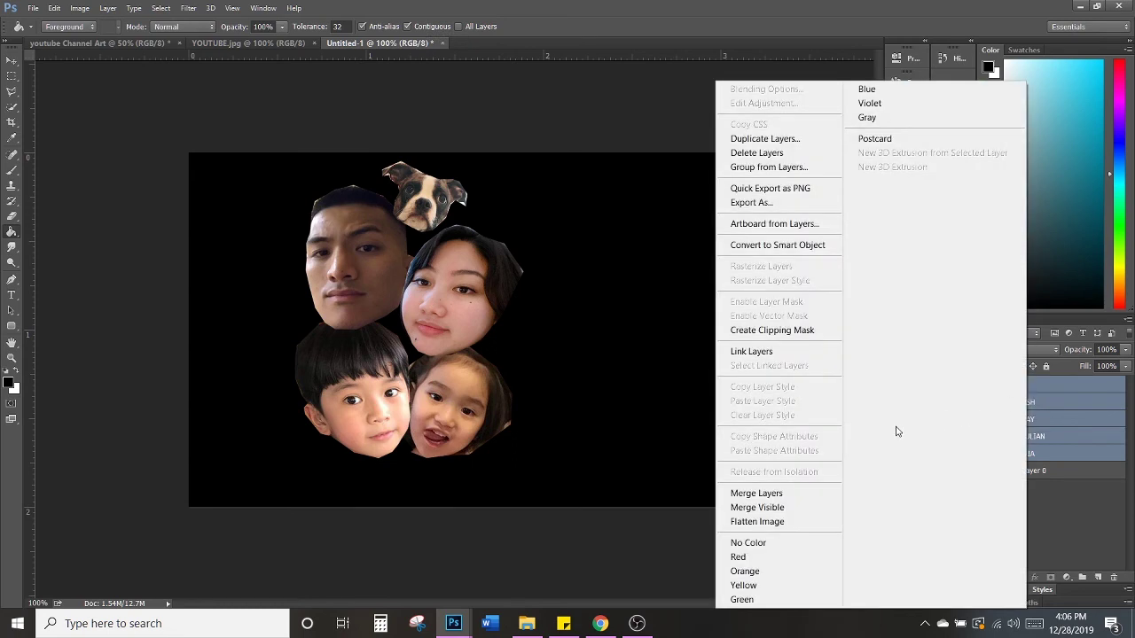
{"action": "left_click", "coordinate": [757, 494]}
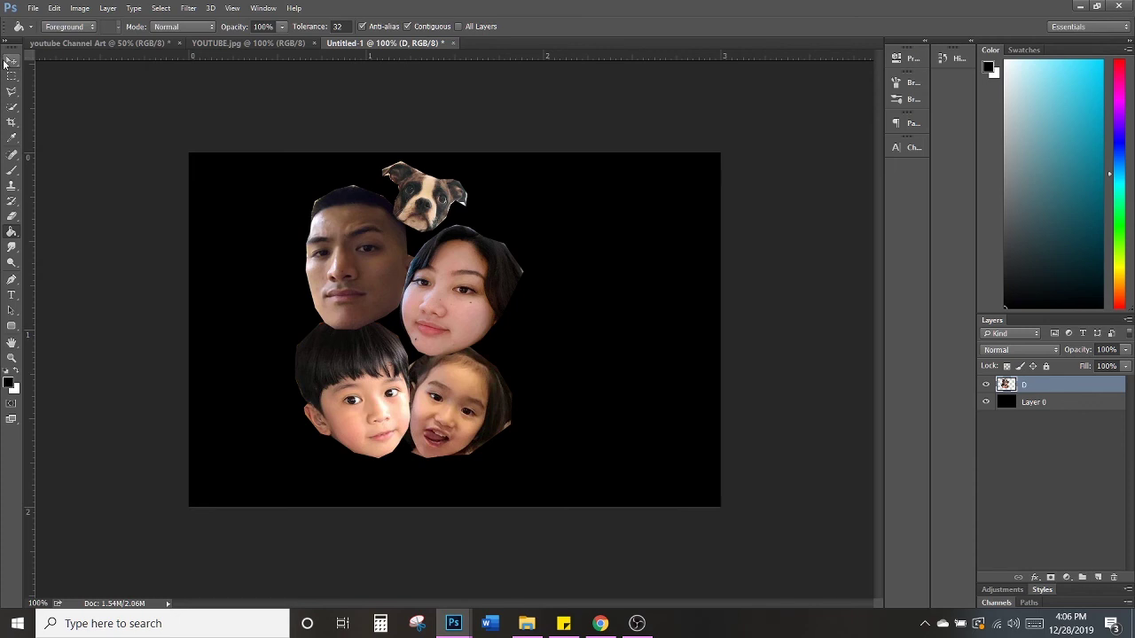
Step: Move the merged head collage towards the centre of the black canvas
{"action": "left_click", "coordinate": [11, 60]}
{"action": "left_click_drag", "start_coordinate": [395, 242], "coordinate": [430, 264]}
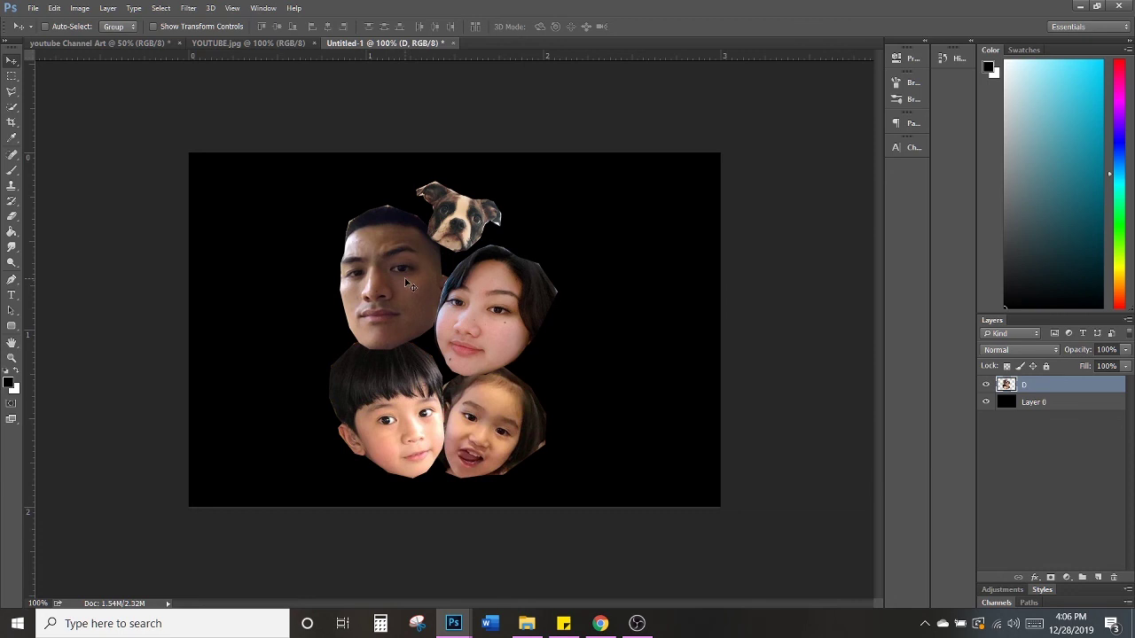
{"action": "left_click_drag", "start_coordinate": [386, 292], "coordinate": [398, 287]}
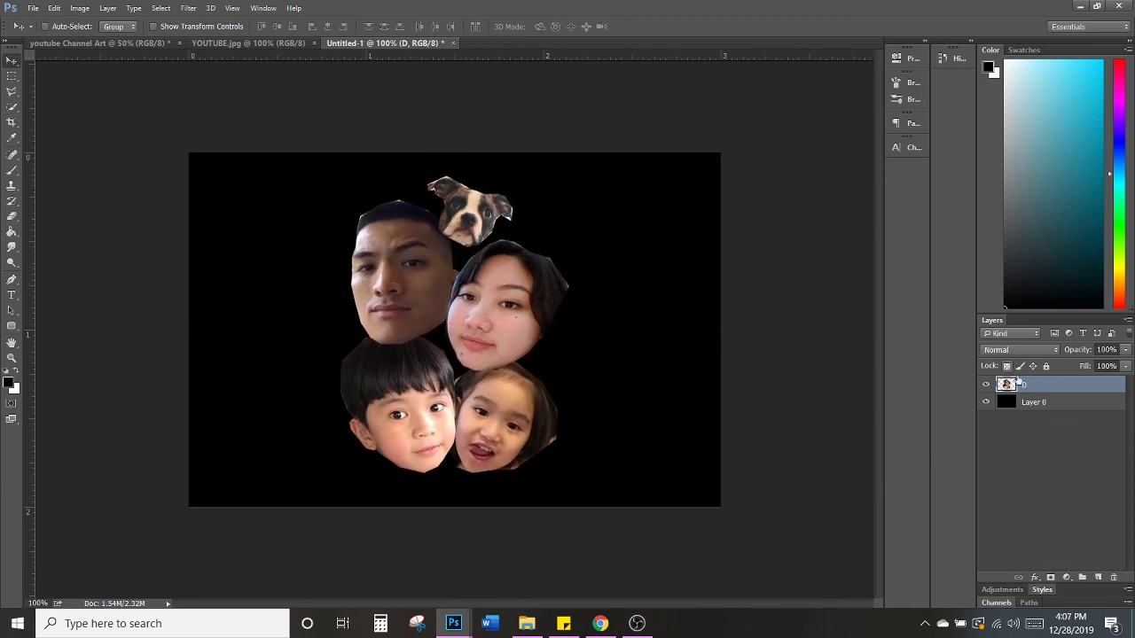
Step: Add a white outside stroke of 8 px at 100% opacity around the head collage
{"action": "right_click", "coordinate": [1021, 390]}
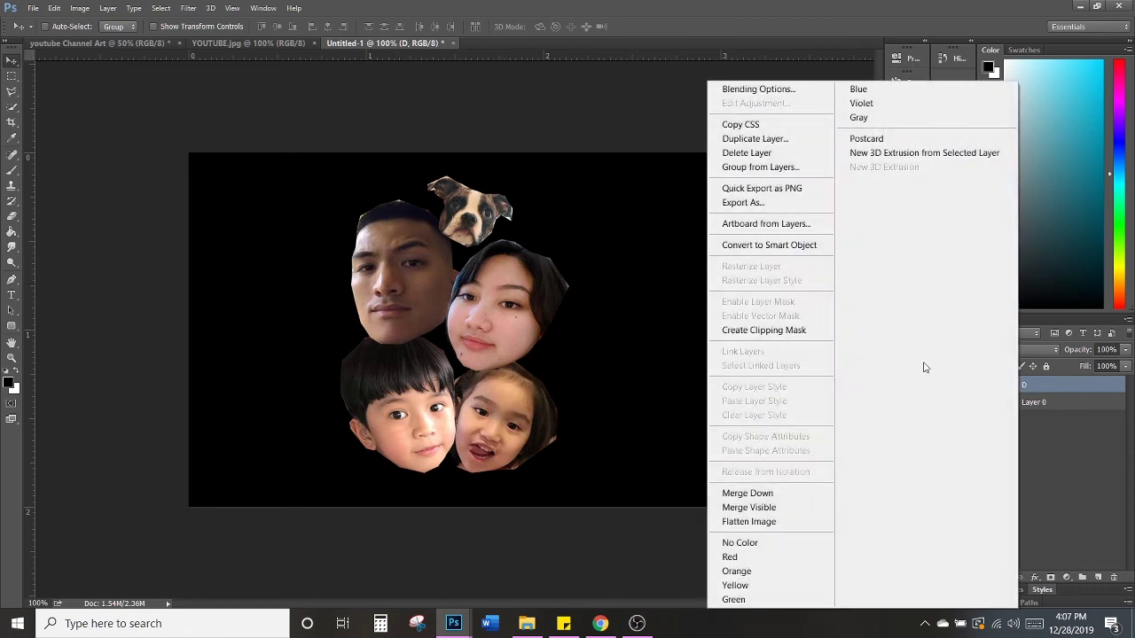
{"action": "left_click", "coordinate": [774, 93]}
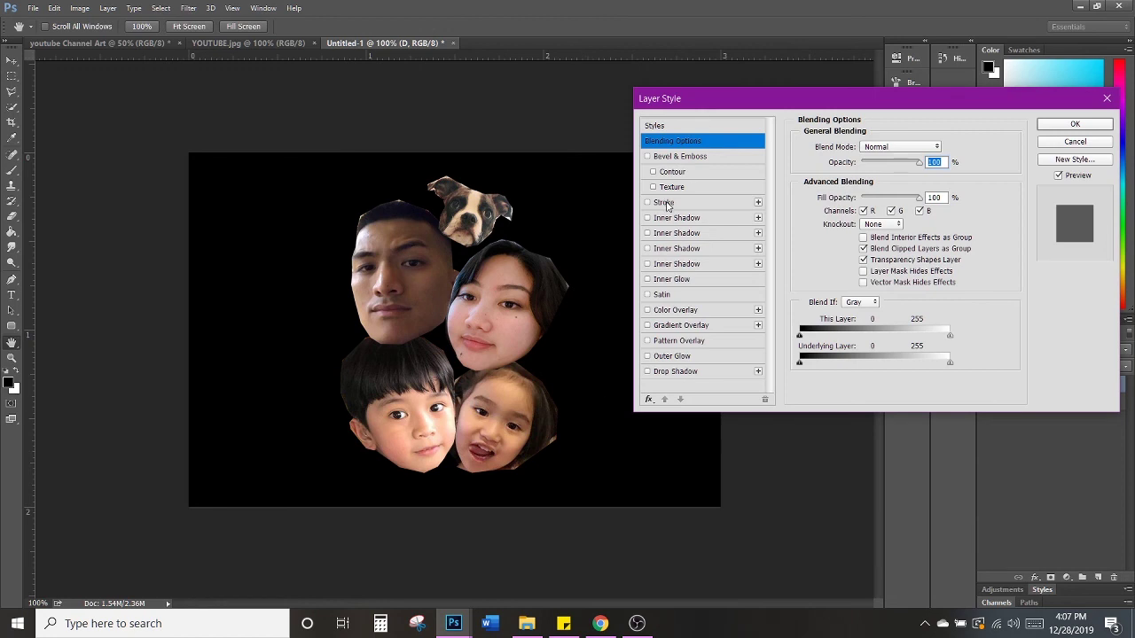
{"action": "left_click", "coordinate": [647, 203]}
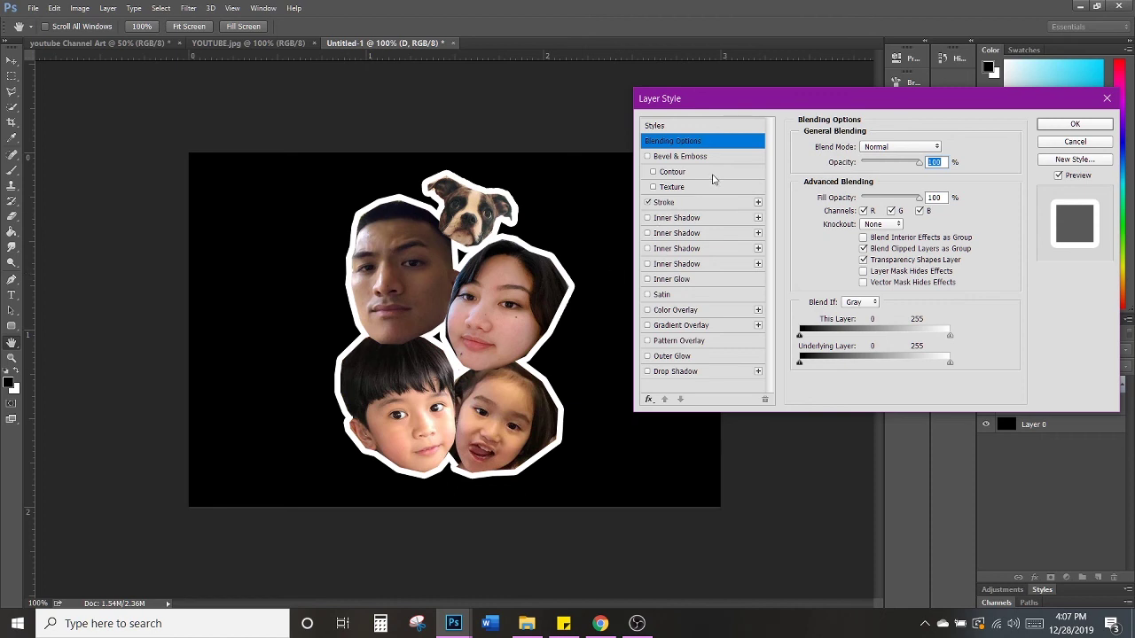
{"action": "left_click", "coordinate": [691, 200]}
{"action": "left_click", "coordinate": [854, 151]}
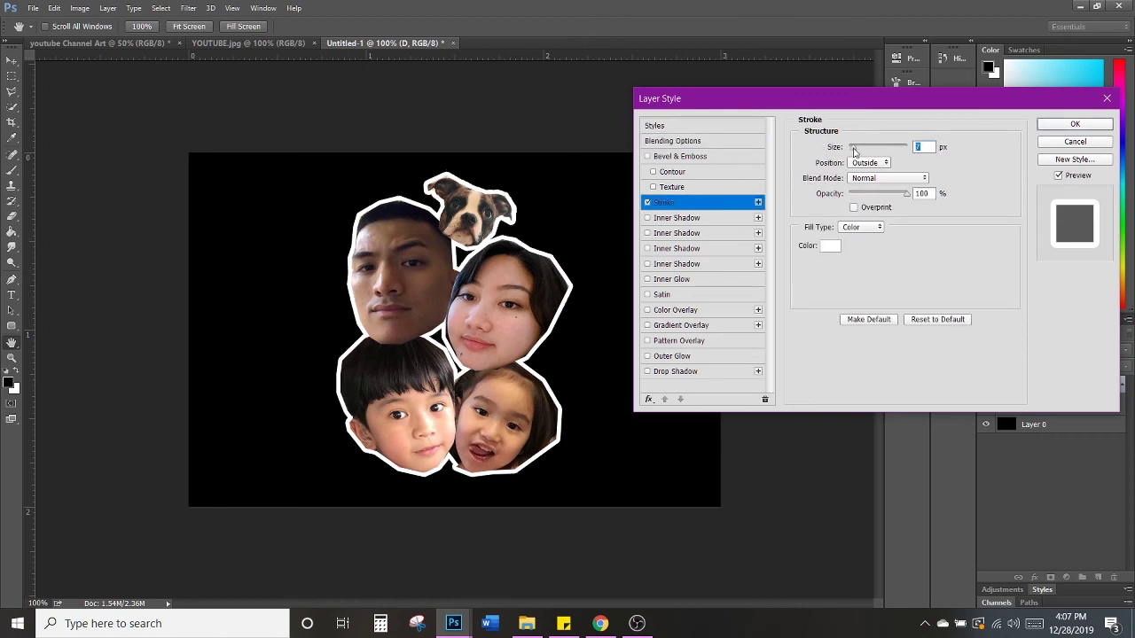
{"action": "mouse_move", "coordinate": [854, 151]}
{"action": "left_mouse_down"}
{"action": "mouse_move", "coordinate": [878, 151]}
{"action": "mouse_move", "coordinate": [856, 151]}
{"action": "left_mouse_up"}
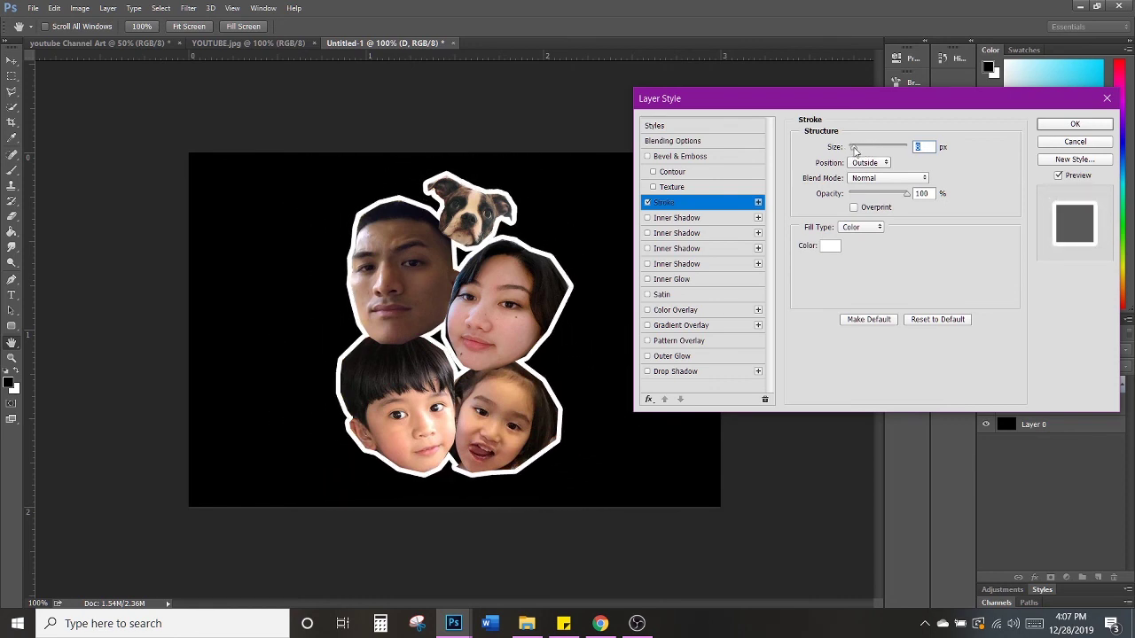
{"action": "left_click", "coordinate": [830, 247]}
{"action": "mouse_move", "coordinate": [831, 326]}
{"action": "left_mouse_down"}
{"action": "mouse_move", "coordinate": [887, 329]}
{"action": "mouse_move", "coordinate": [892, 383]}
{"action": "mouse_move", "coordinate": [828, 413]}
{"action": "mouse_move", "coordinate": [787, 298]}
{"action": "left_mouse_up"}
{"action": "left_click", "coordinate": [1056, 293]}
{"action": "left_click", "coordinate": [1073, 124]}
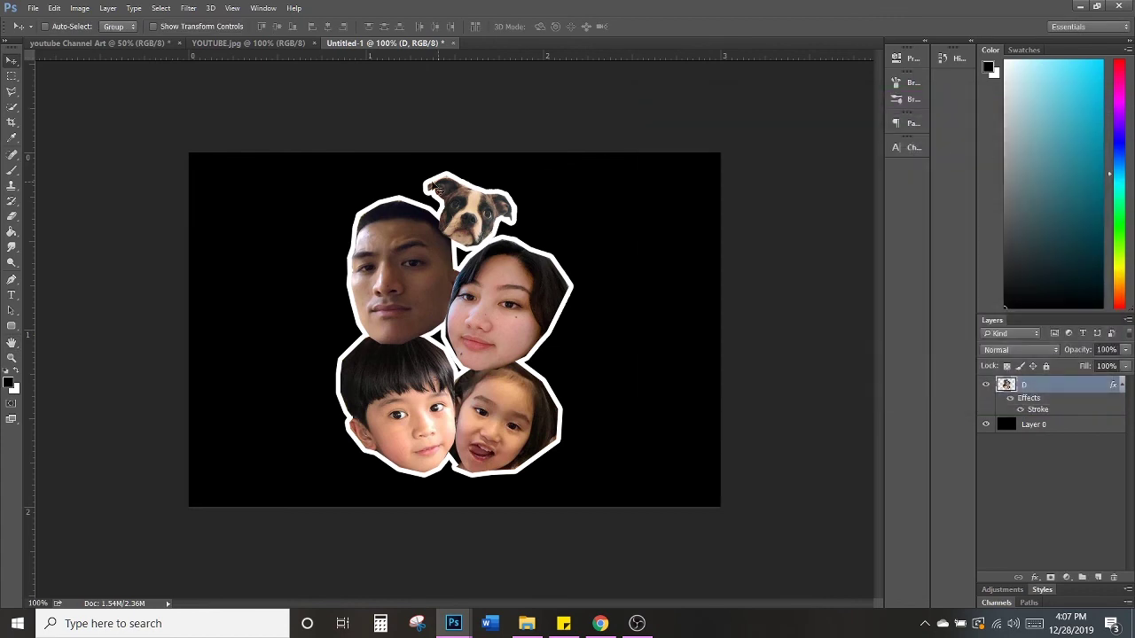
Step: Float the collage document, copy its head layer into the youtube Channel Art document beside the ASHVLOGS title, and minimize the collage window
{"action": "left_click_drag", "start_coordinate": [389, 44], "coordinate": [424, 52]}
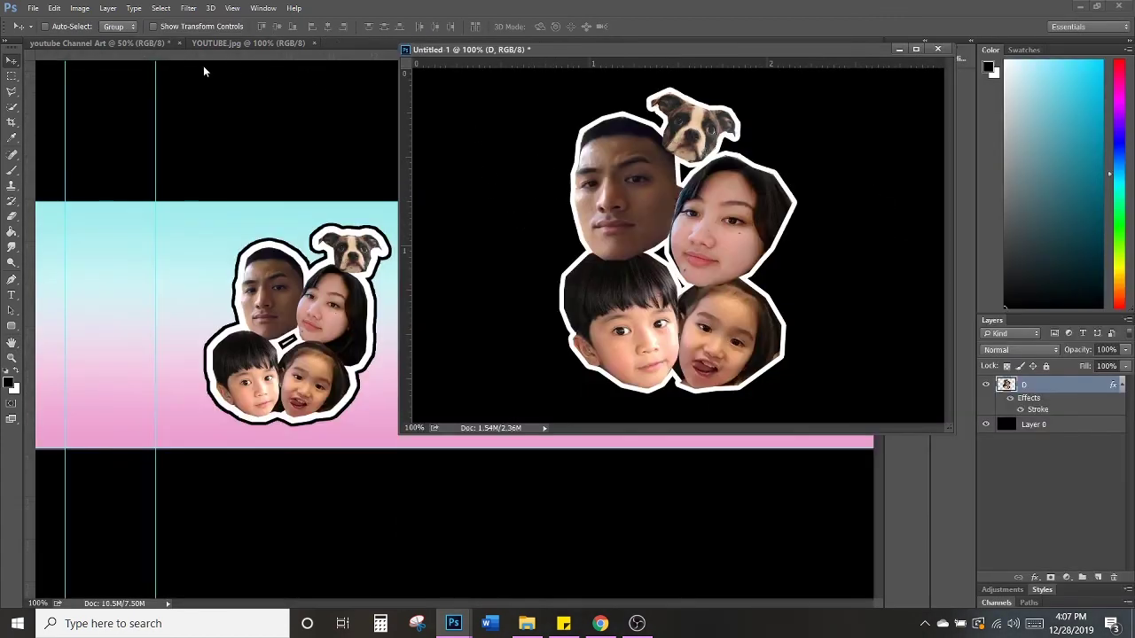
{"action": "left_click", "coordinate": [178, 42]}
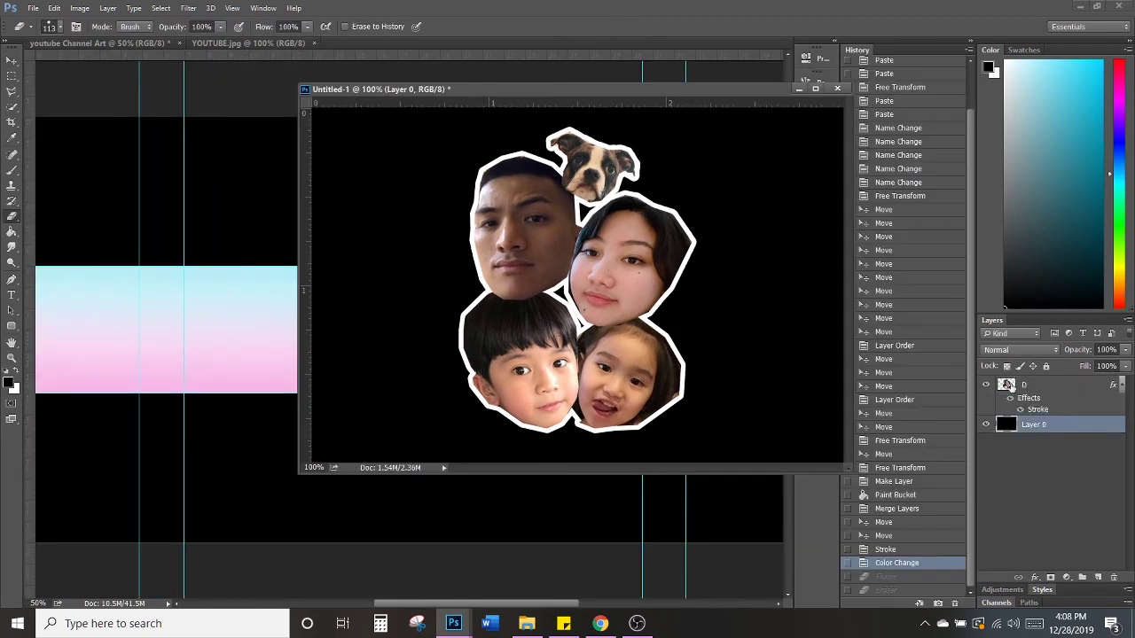
{"action": "left_click", "coordinate": [1002, 386]}
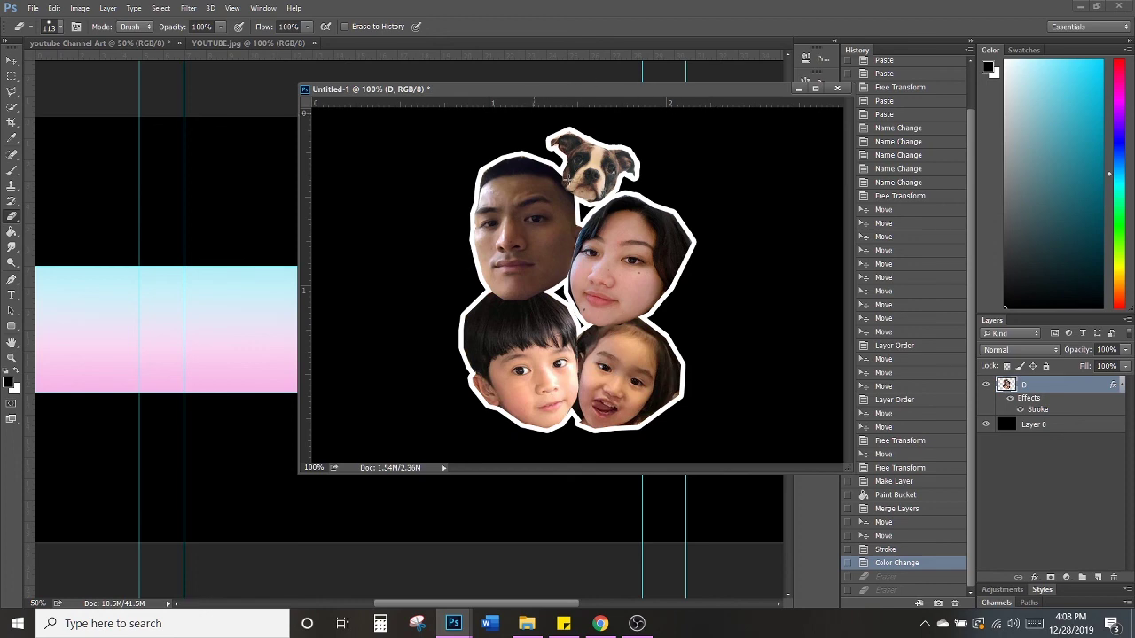
{"action": "left_click", "coordinate": [12, 60]}
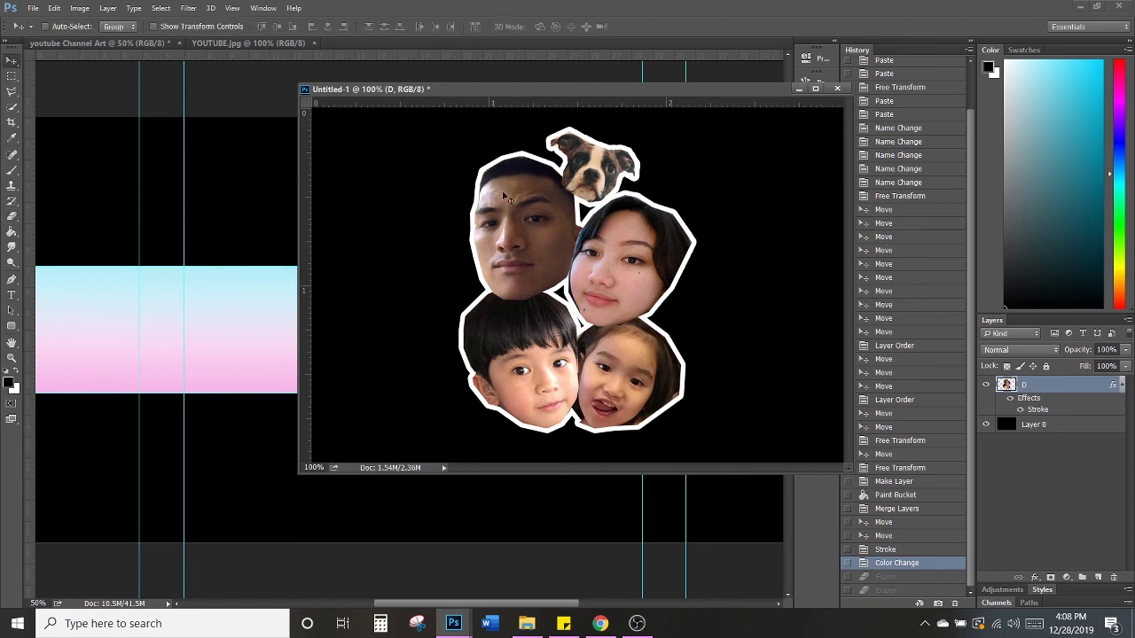
{"action": "left_click_drag", "start_coordinate": [555, 222], "coordinate": [250, 335]}
{"action": "left_click", "coordinate": [798, 91]}
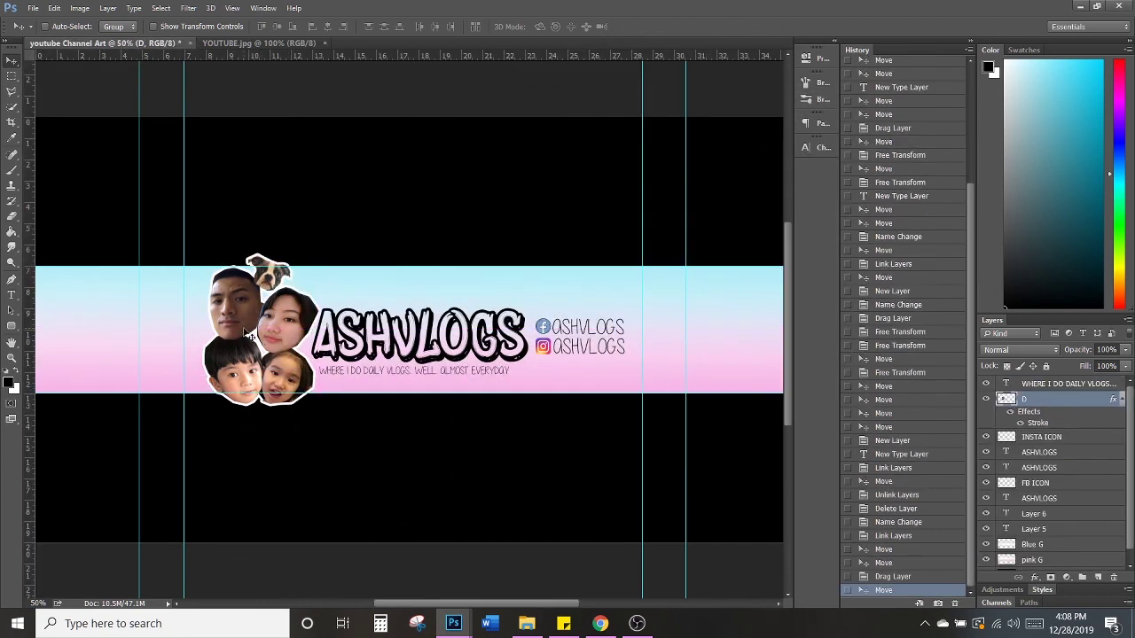
Step: Scale the head collage down so it fits inside the gradient banner beside the ASHVLOGS title
{"action": "key", "text": "ctrl+t"}
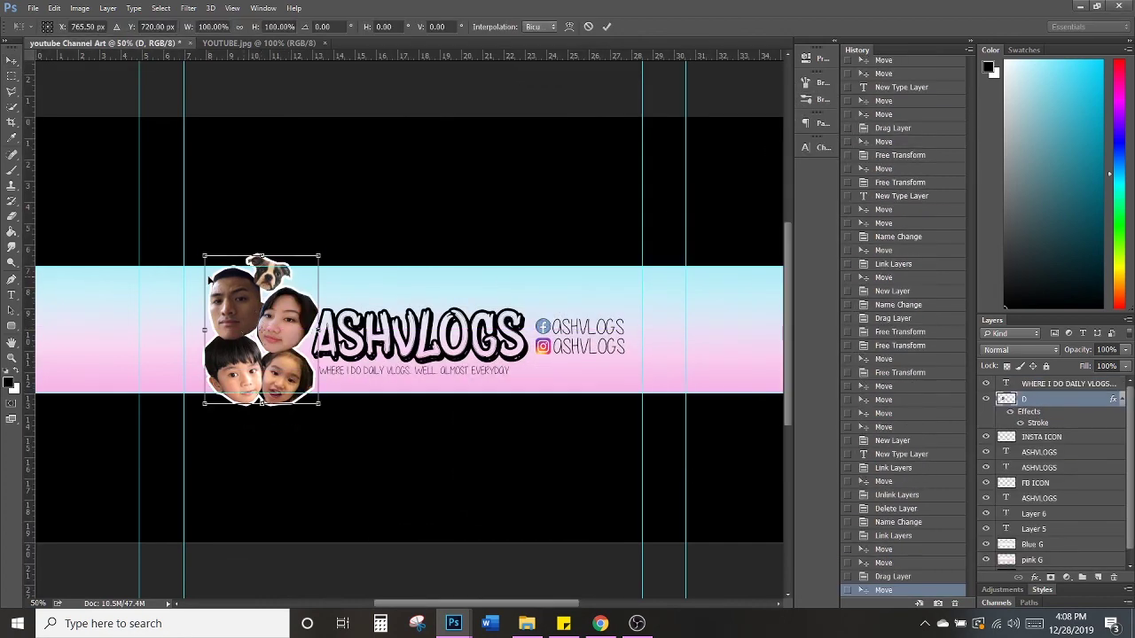
{"action": "left_click_drag", "start_coordinate": [205, 257], "coordinate": [234, 294]}
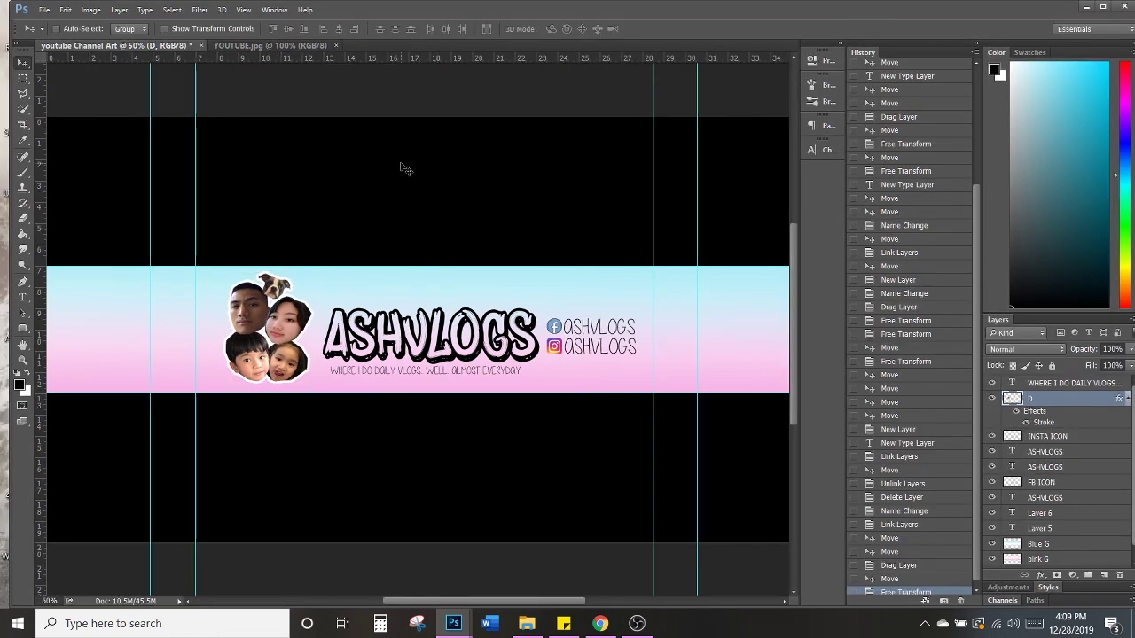
{"action": "left_click", "coordinate": [1103, 7]}
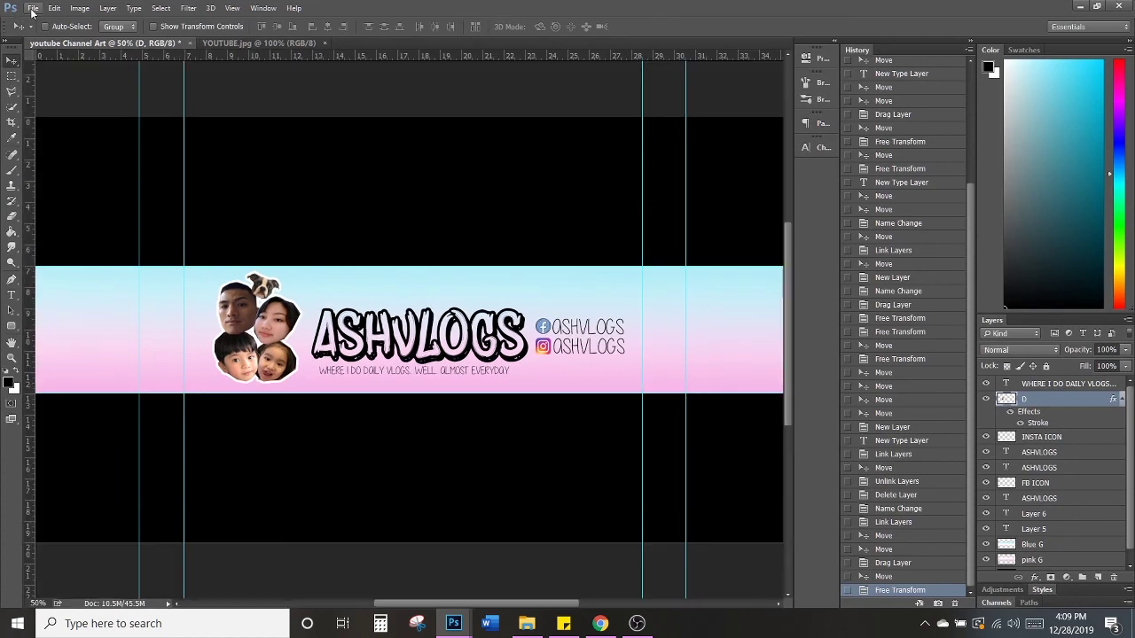
Step: Save the channel art to the Desktop as youtube Channel Art.jpg in JPEG format at maximum quality 12
{"action": "left_click", "coordinate": [32, 9]}
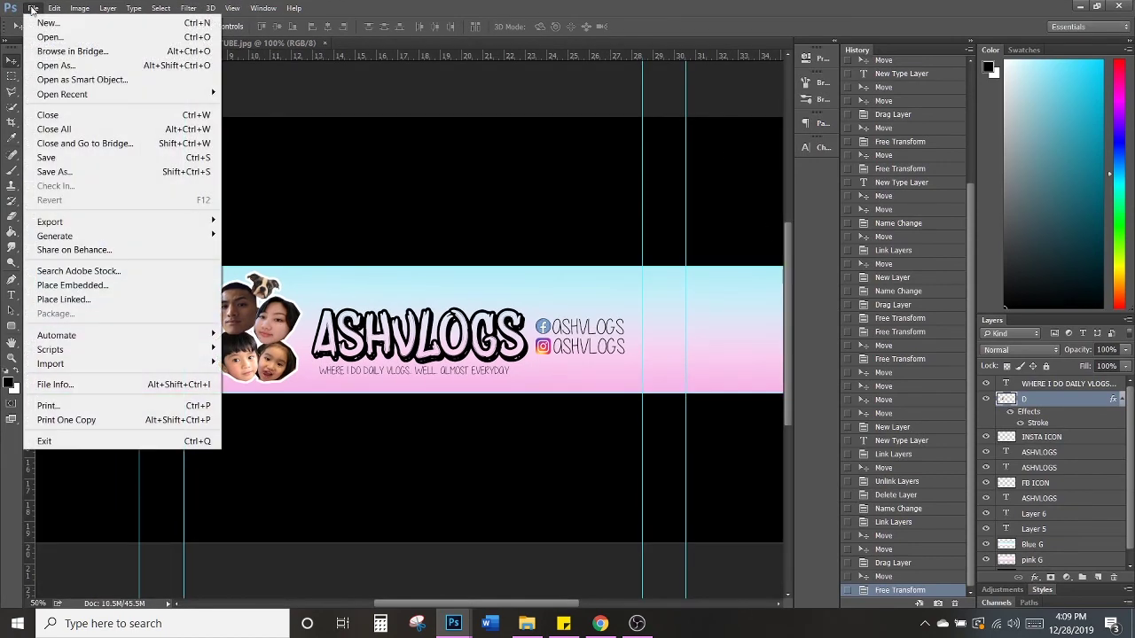
{"action": "left_click", "coordinate": [55, 171]}
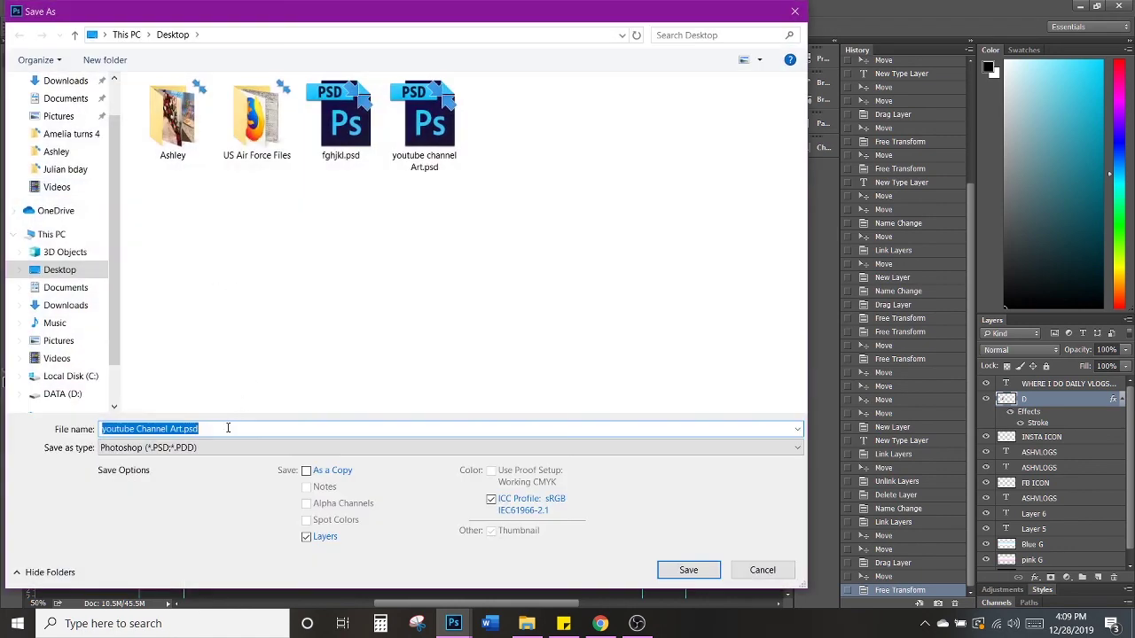
{"action": "left_click", "coordinate": [151, 447]}
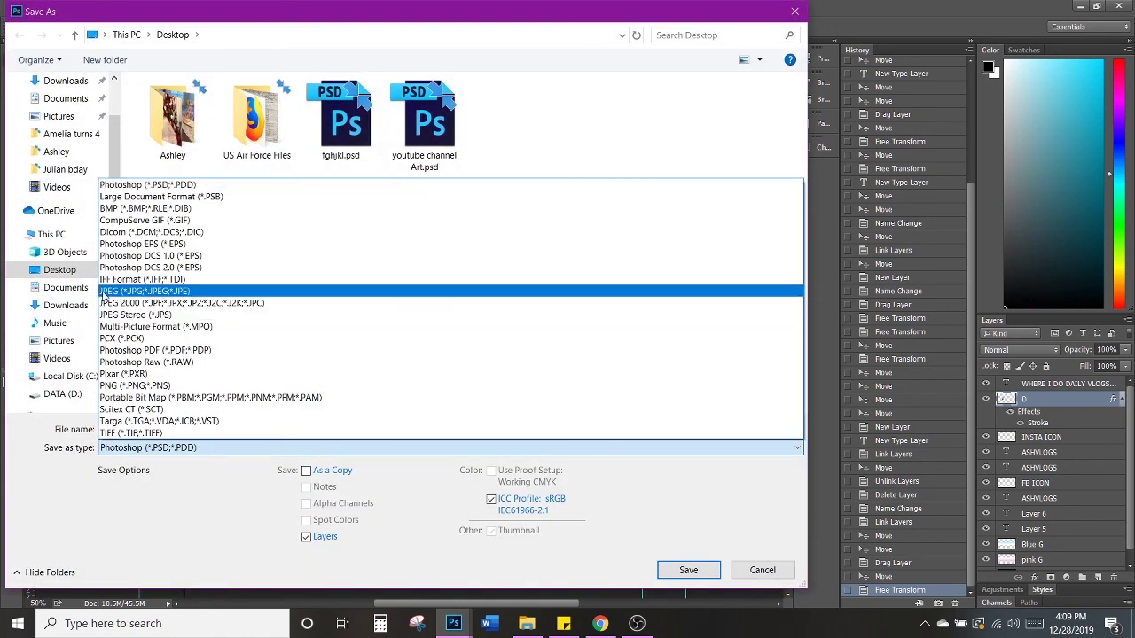
{"action": "left_click", "coordinate": [110, 293]}
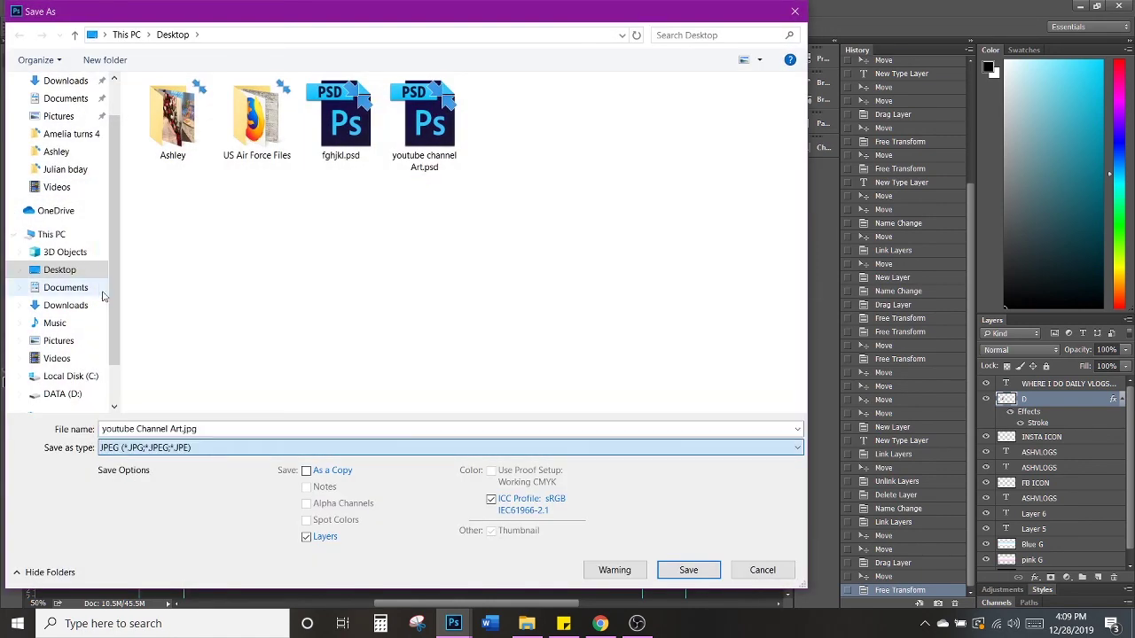
{"action": "left_click", "coordinate": [688, 571]}
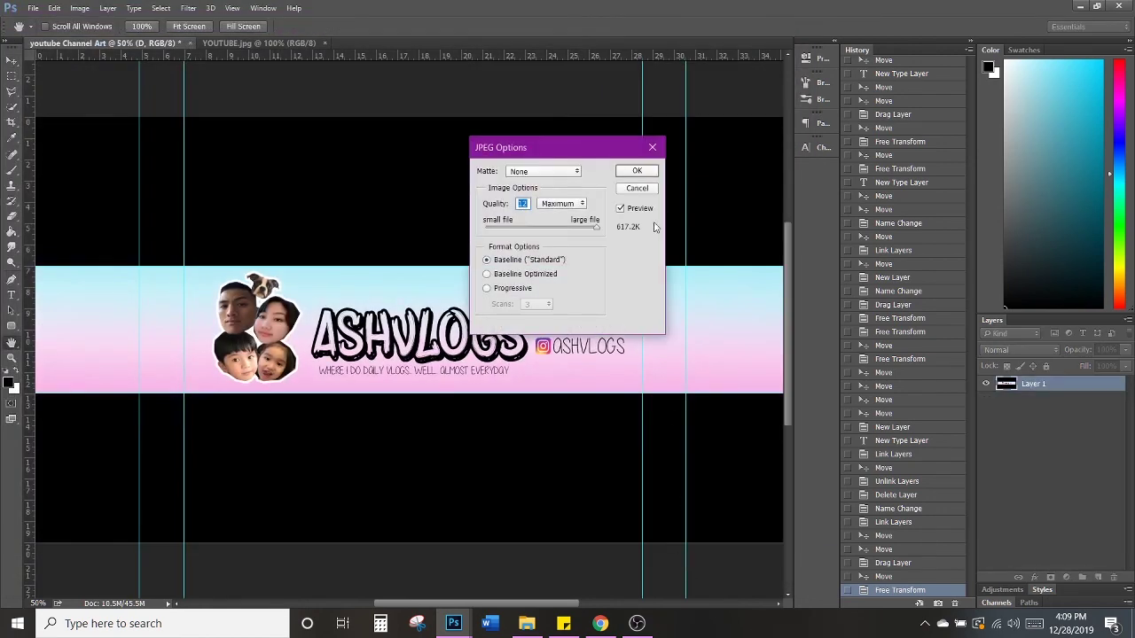
{"action": "left_click", "coordinate": [635, 172]}
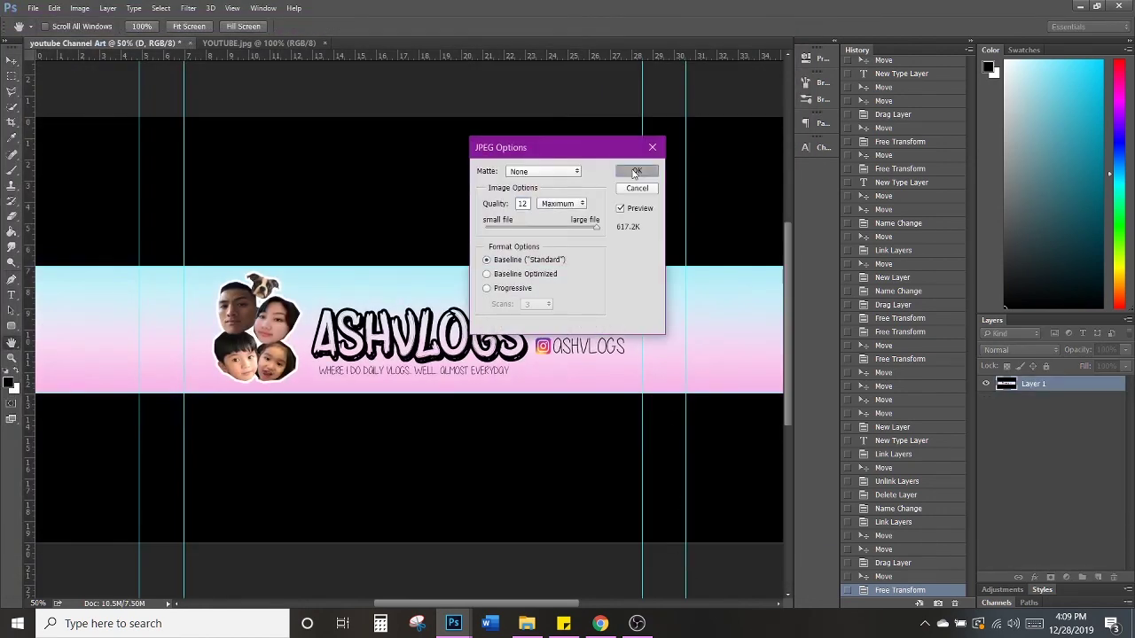
Step: Switch to the AshVlogs YouTube channel page in Chrome and open the channel art upload dialog
{"action": "left_click", "coordinate": [600, 623]}
{"action": "left_click", "coordinate": [261, 12]}
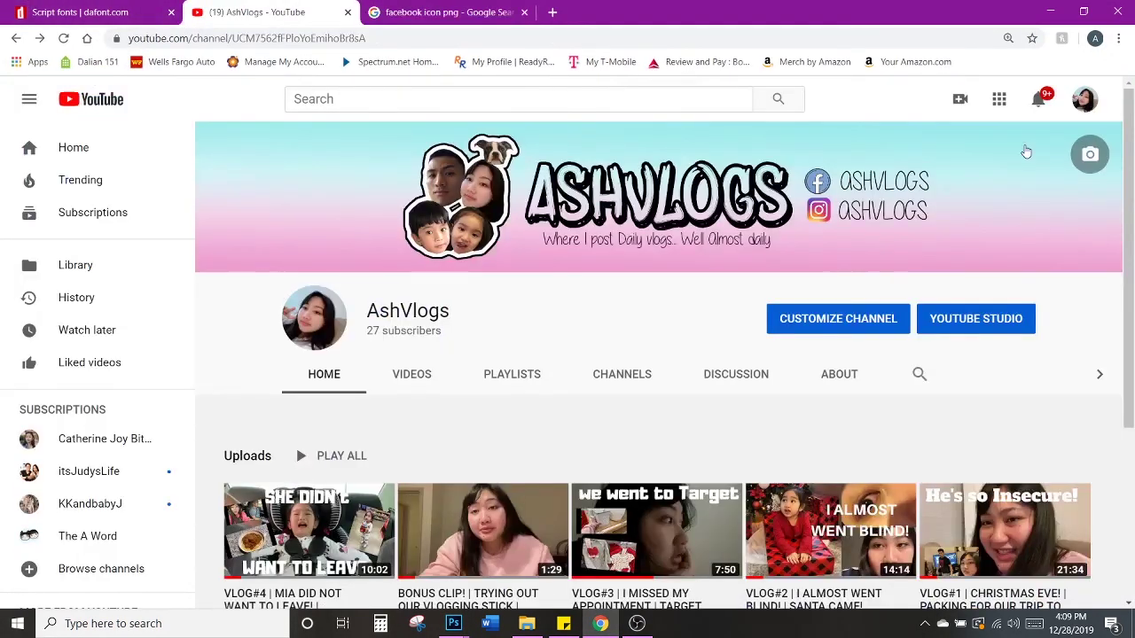
{"action": "left_click", "coordinate": [1089, 157]}
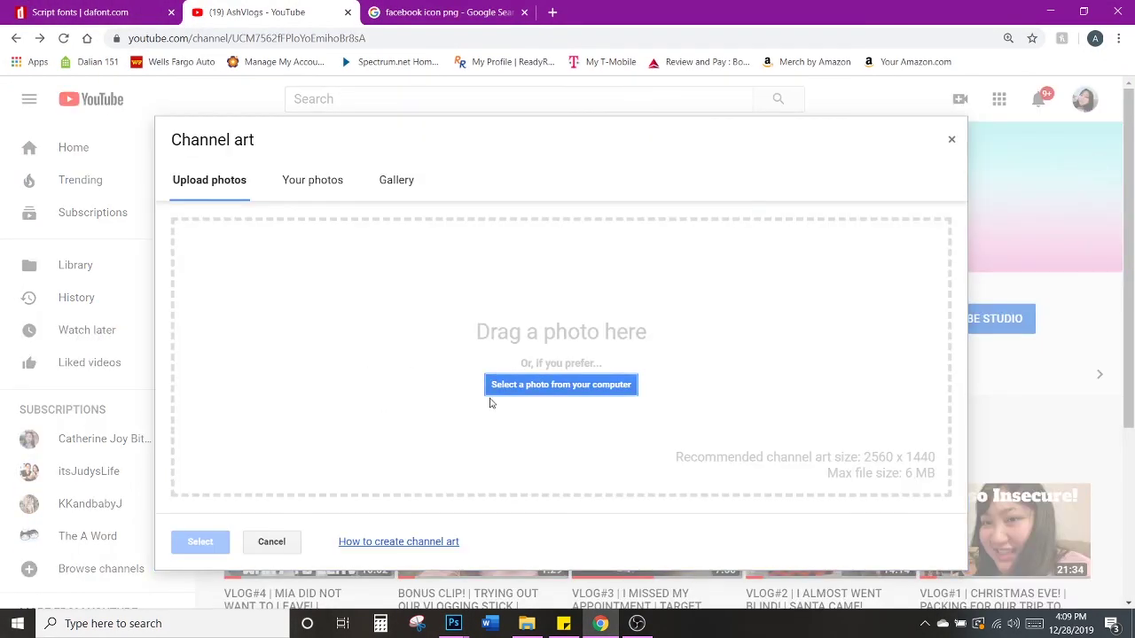
Step: Upload YOUTUBE.jpg from the Desktop, apply it as the channel art, and return to Photoshop
{"action": "left_click", "coordinate": [539, 387]}
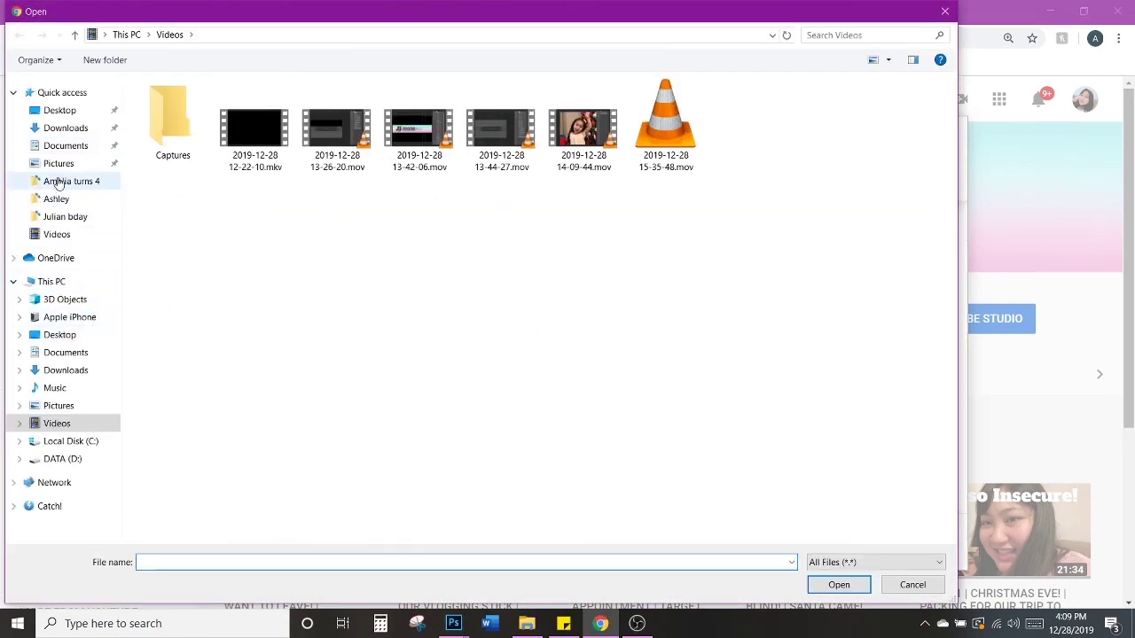
{"action": "left_click", "coordinate": [66, 128]}
{"action": "left_click", "coordinate": [58, 149]}
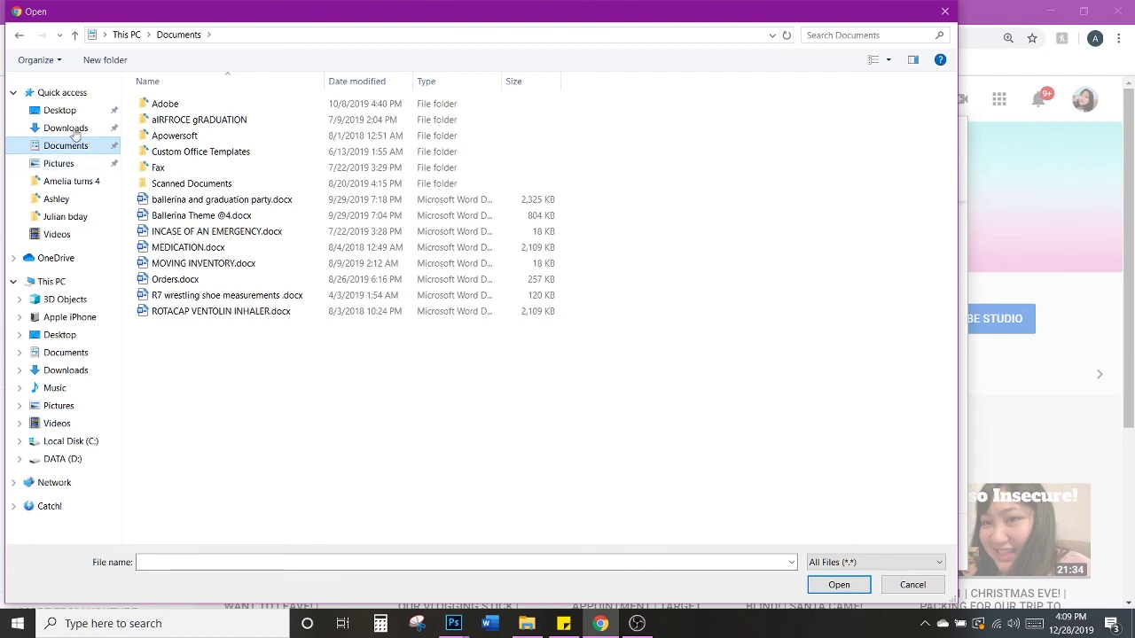
{"action": "left_click", "coordinate": [56, 112]}
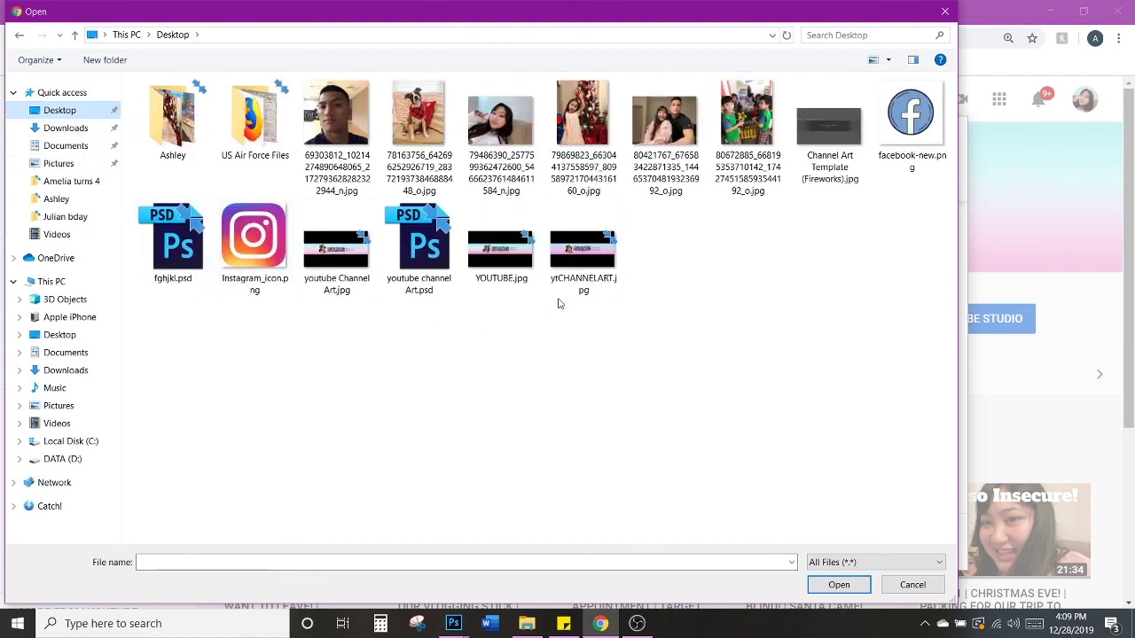
{"action": "left_click", "coordinate": [514, 263]}
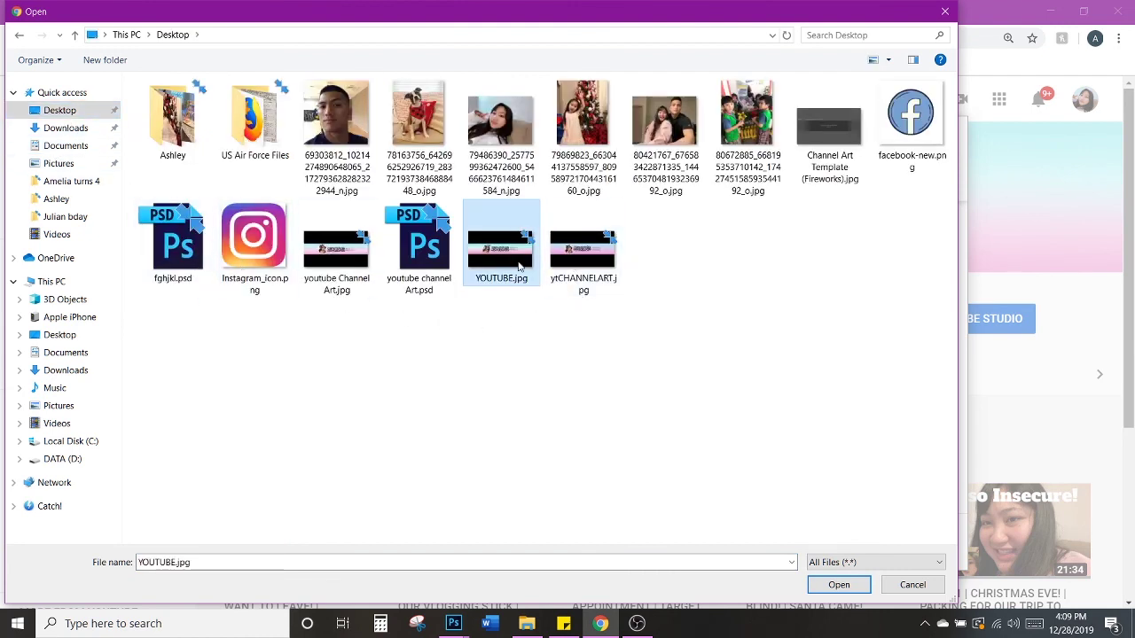
{"action": "left_click", "coordinate": [821, 585]}
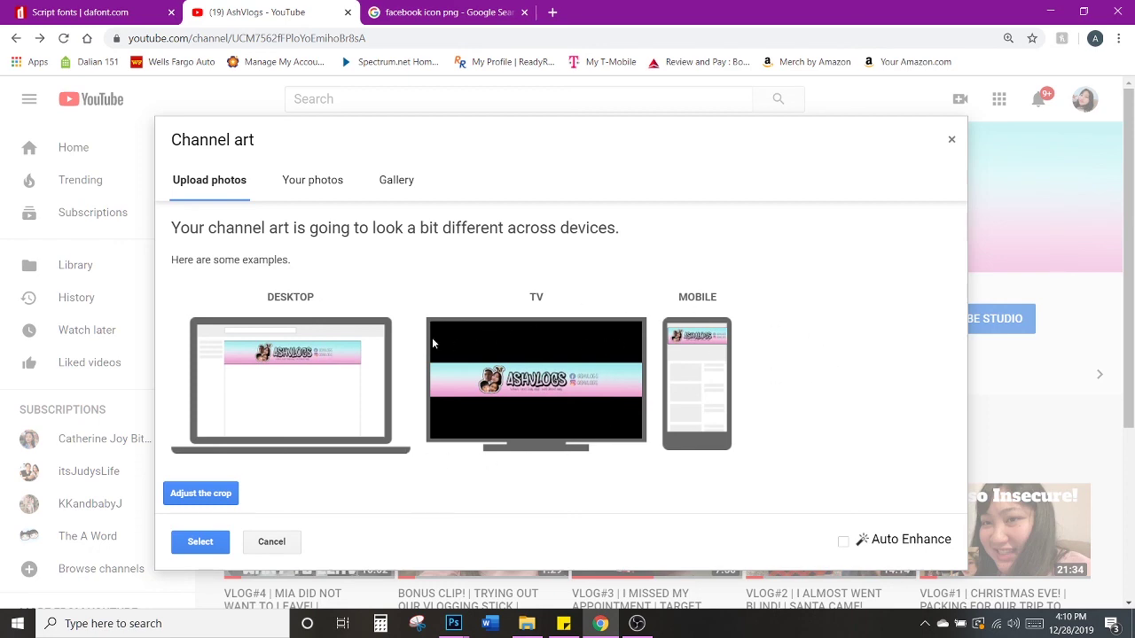
{"action": "left_click", "coordinate": [200, 542]}
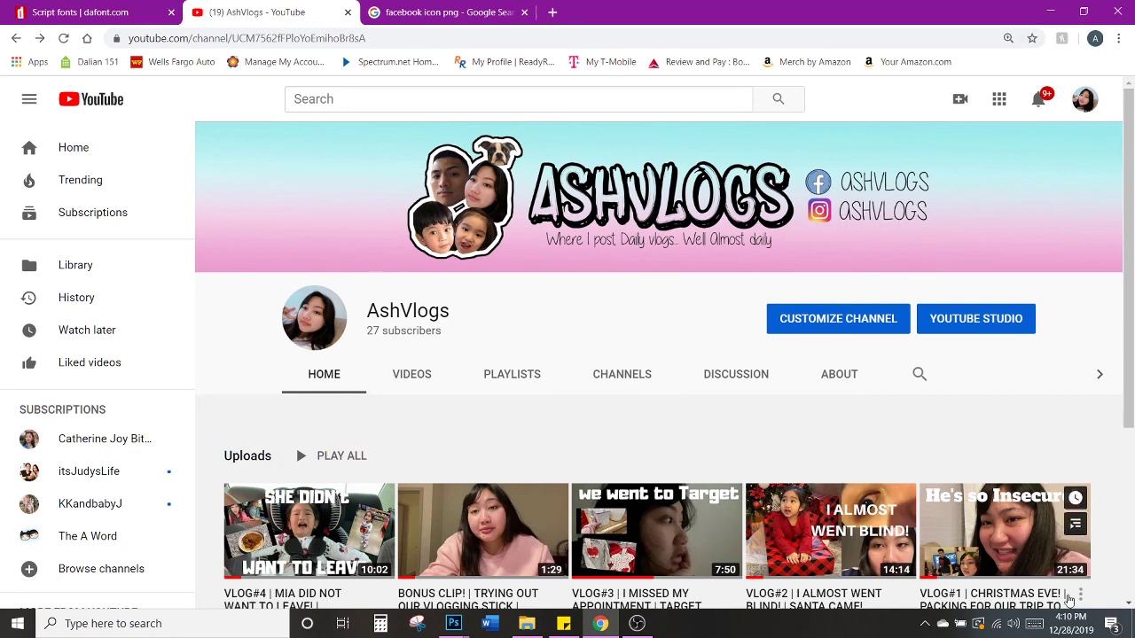
{"action": "left_click", "coordinate": [1051, 13]}
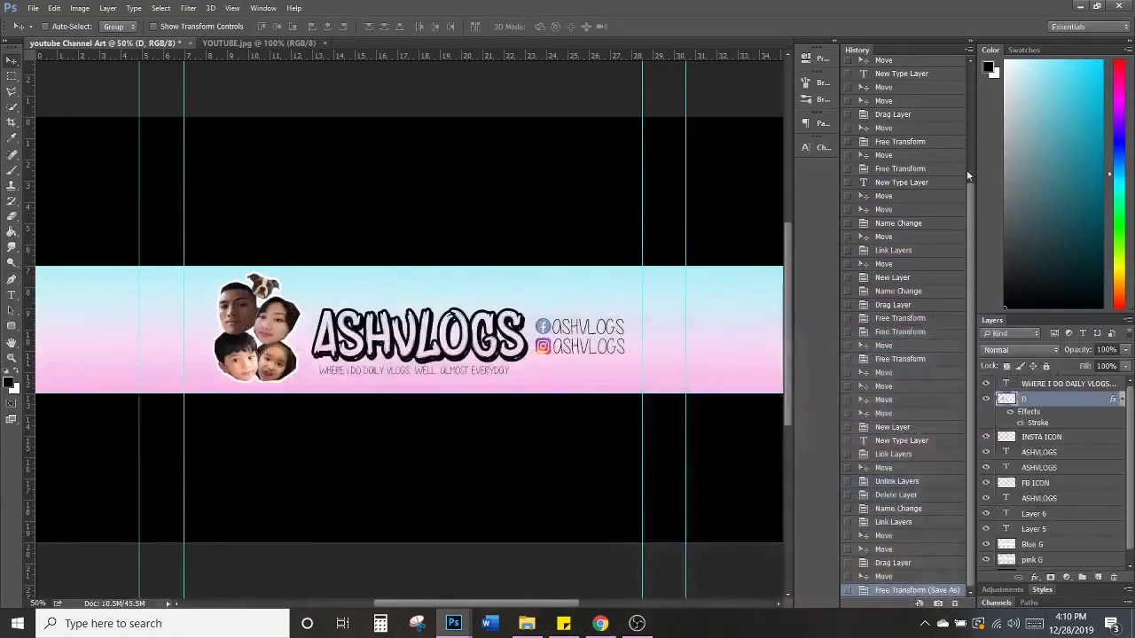